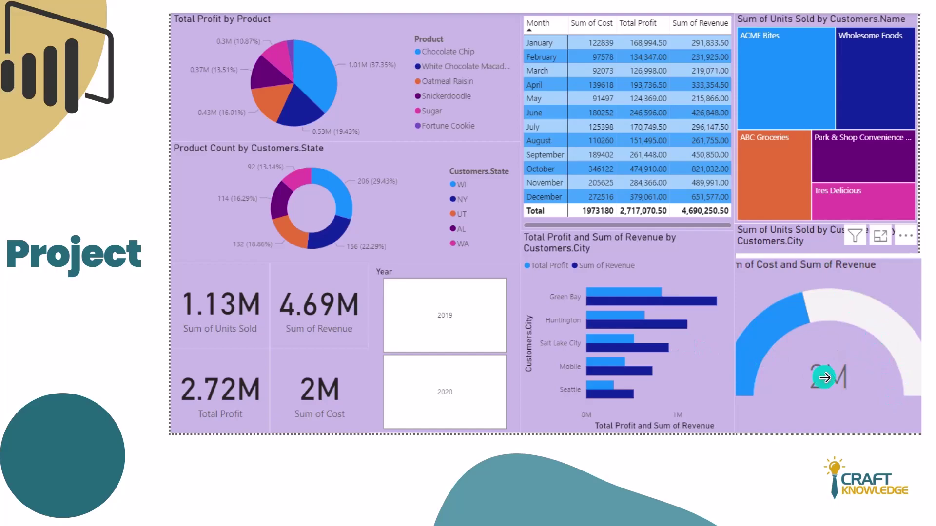
Switch to Power BI Desktop and open Cookie Data.xlsx as an Excel data source.
key(alt+Tab)
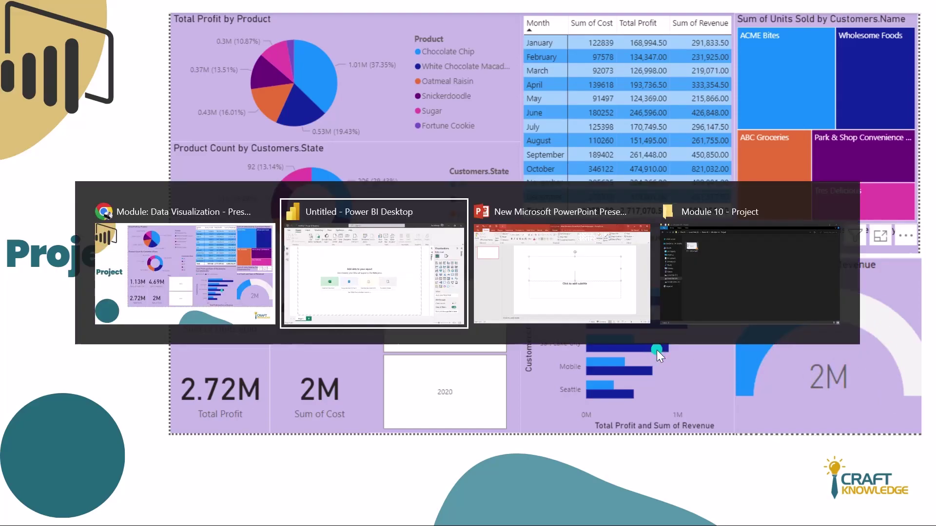
click(239, 312)
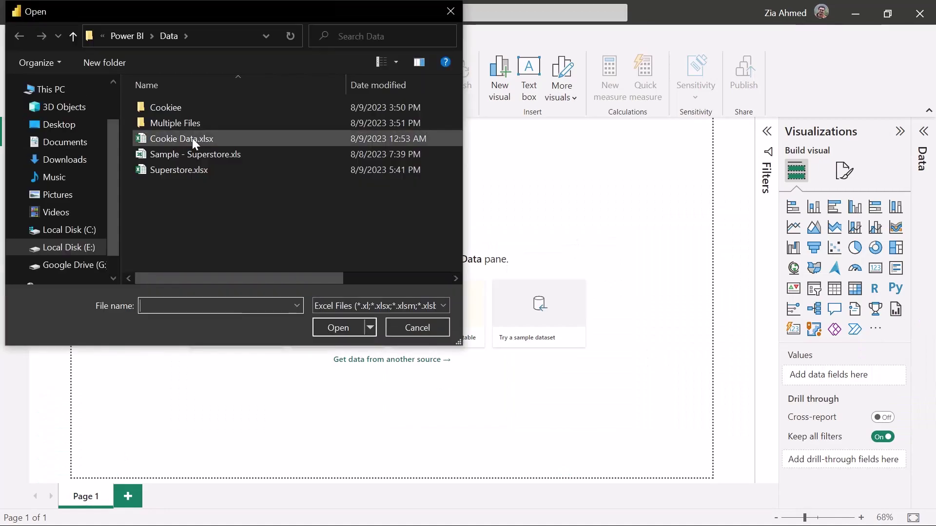
click(185, 139)
click(352, 325)
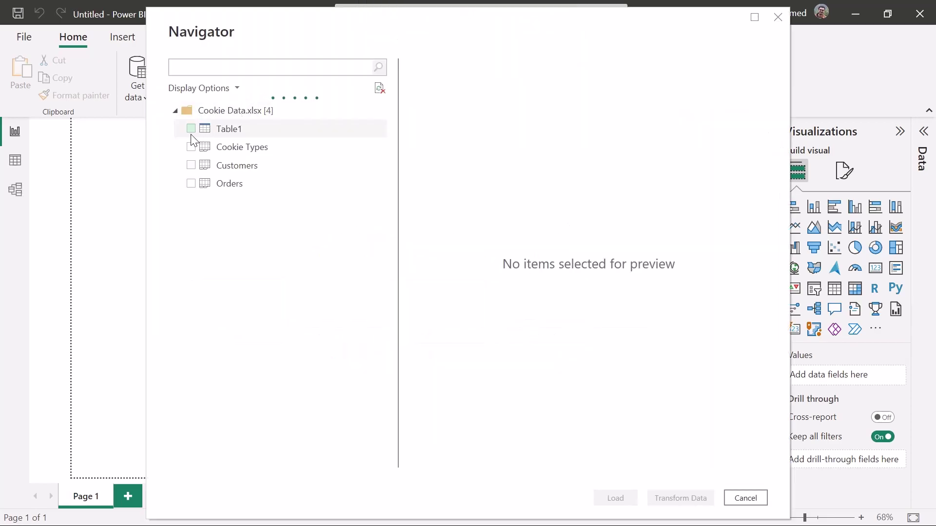
Select the Cookie Types, Customers and Orders sheets and open them for transformation in Power Query.
click(193, 147)
click(192, 165)
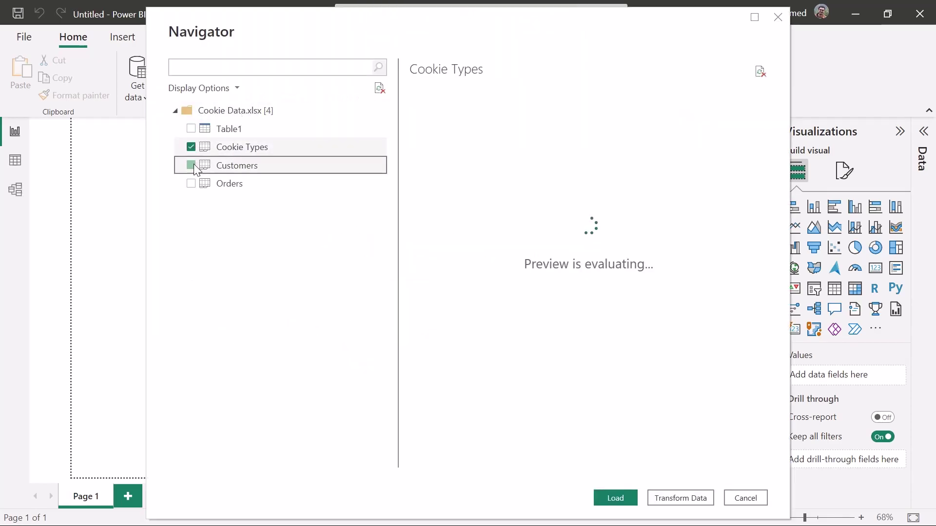
click(192, 184)
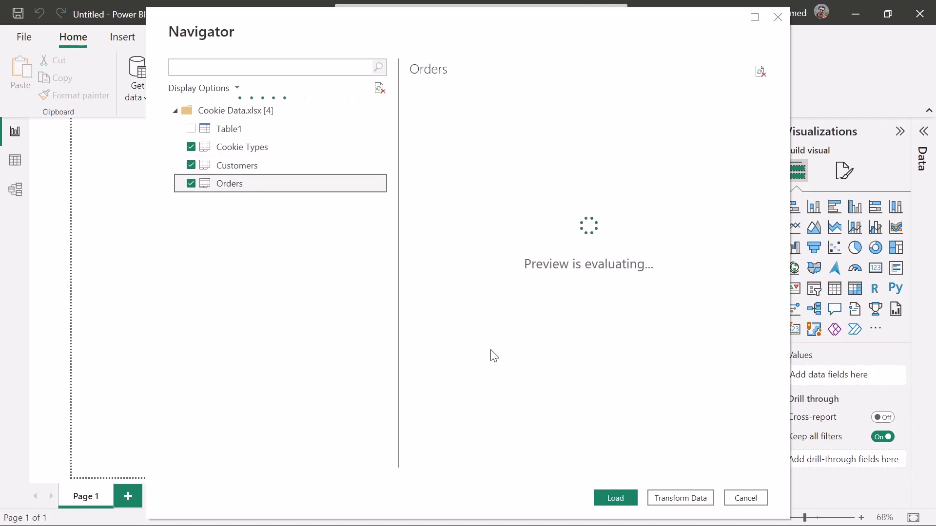
click(681, 498)
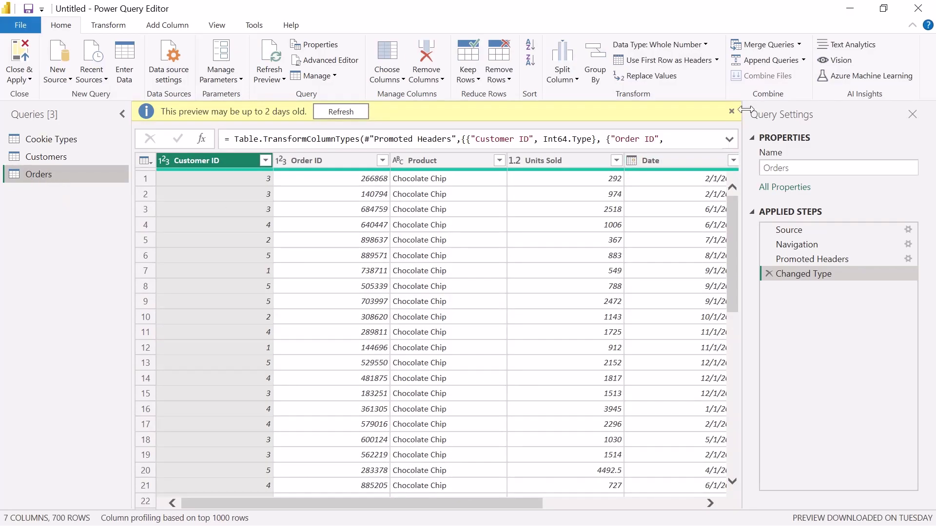
Merge Orders with Customers as a new query, matching Customer ID with a Left Outer join, and name it Master Orders.
click(798, 46)
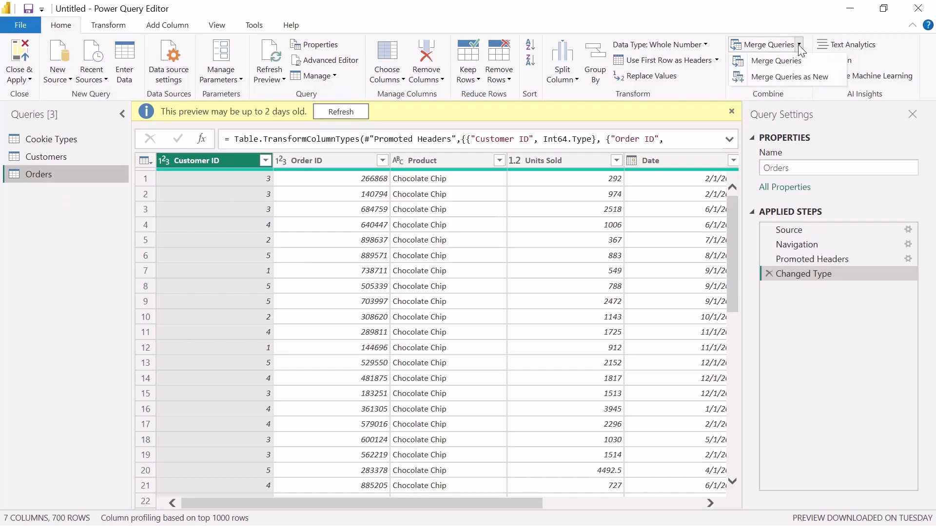
click(790, 79)
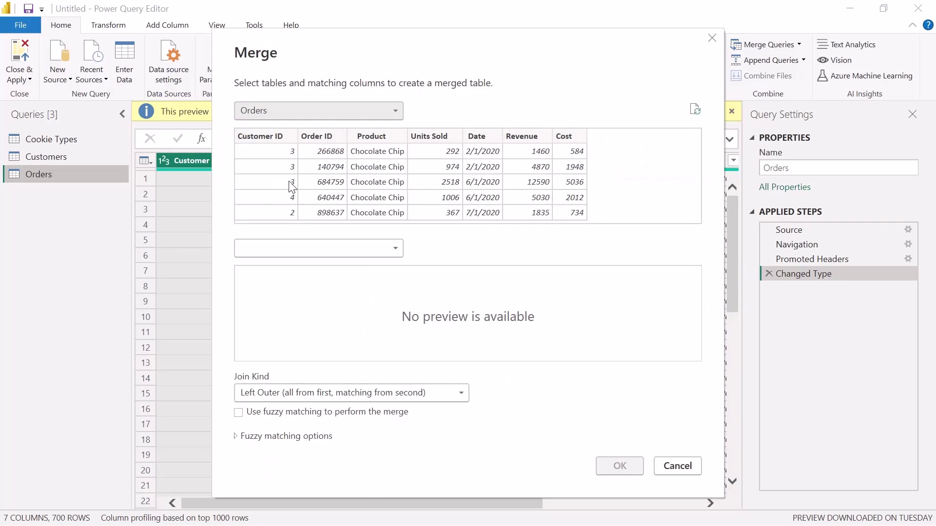
click(259, 156)
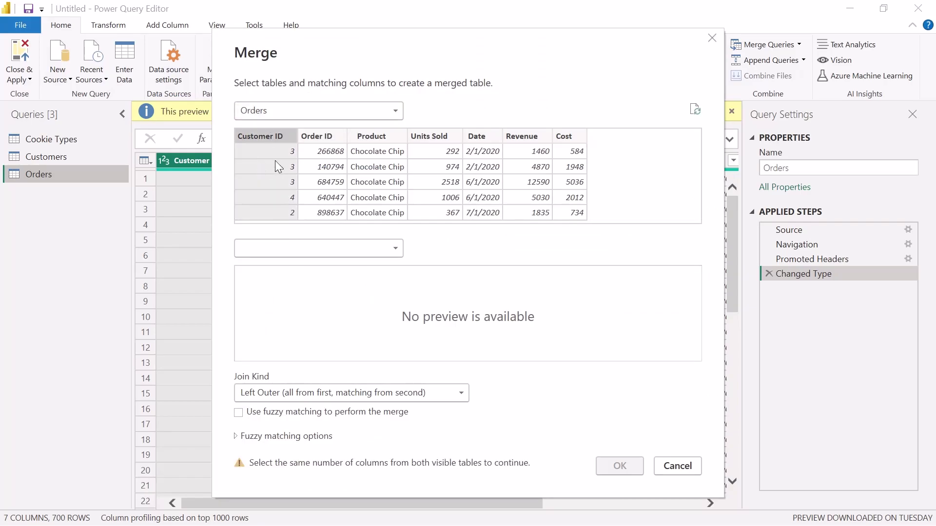
click(297, 248)
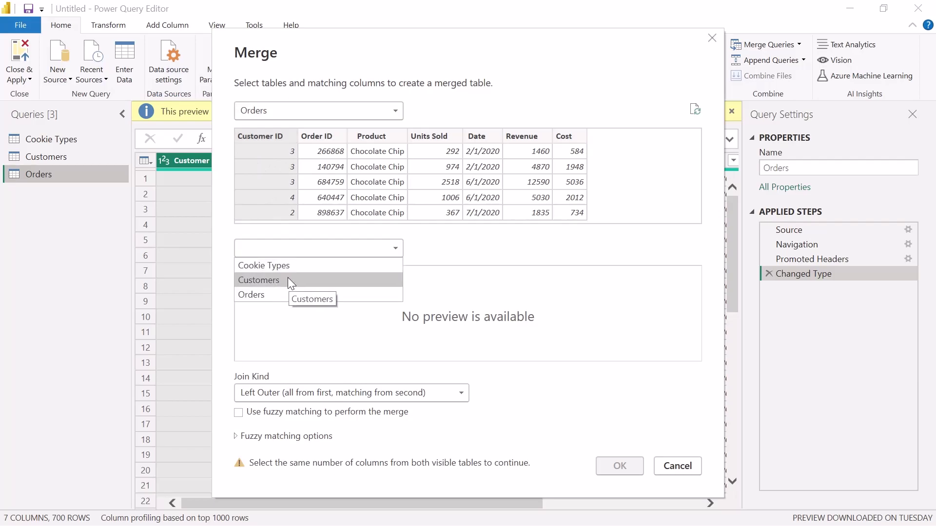
click(289, 280)
click(267, 297)
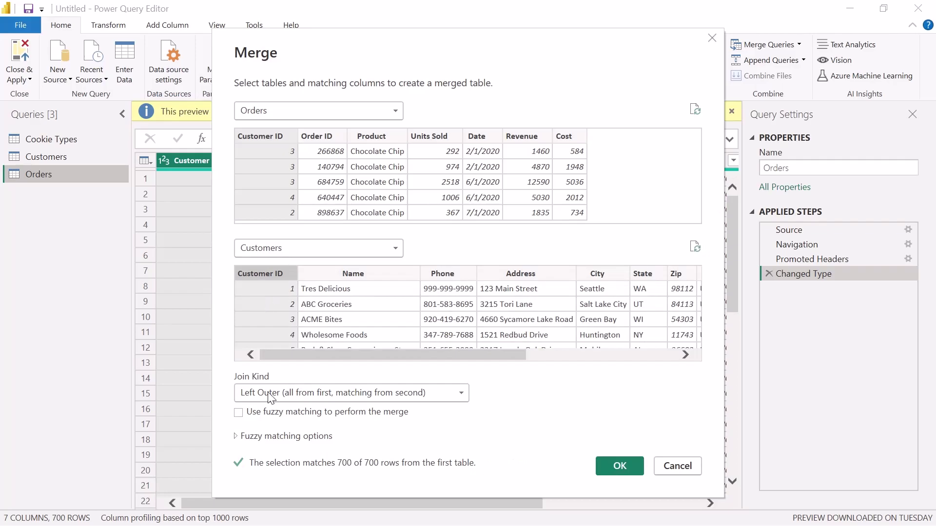
click(310, 392)
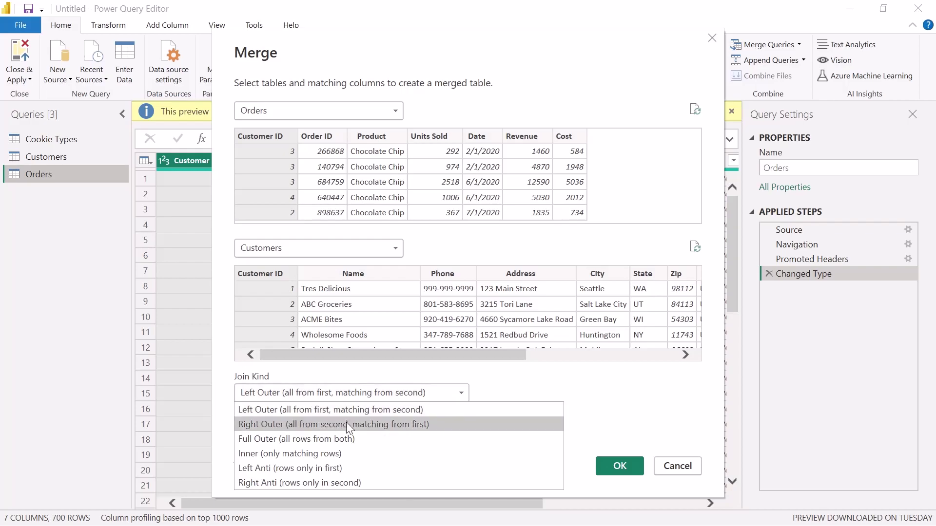
click(358, 393)
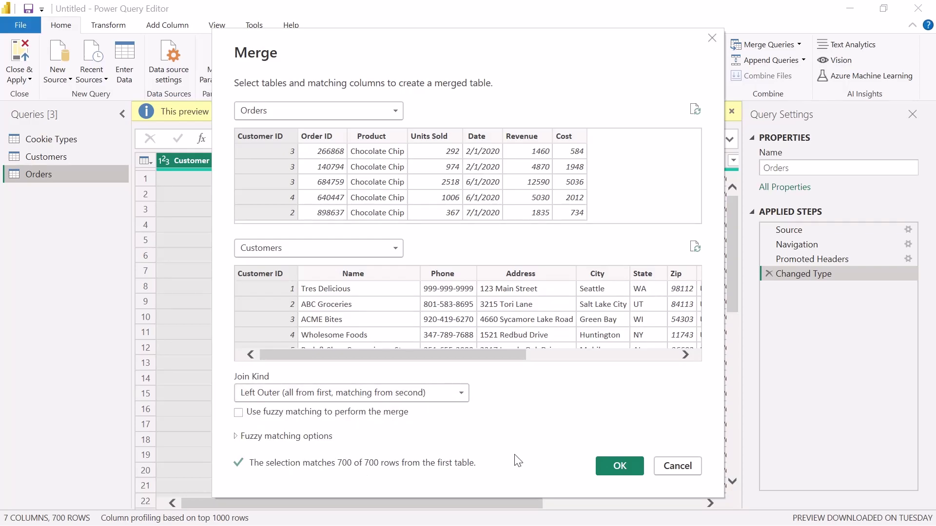
click(620, 466)
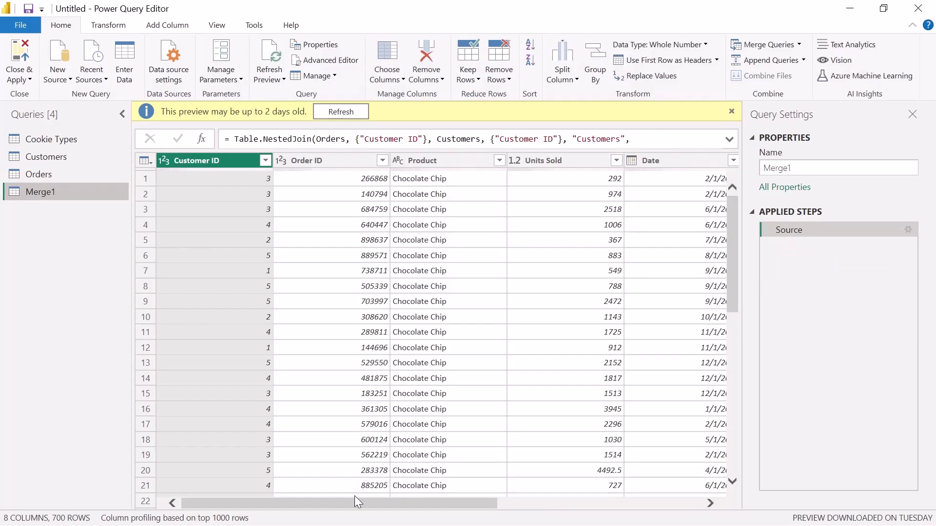
click(825, 167)
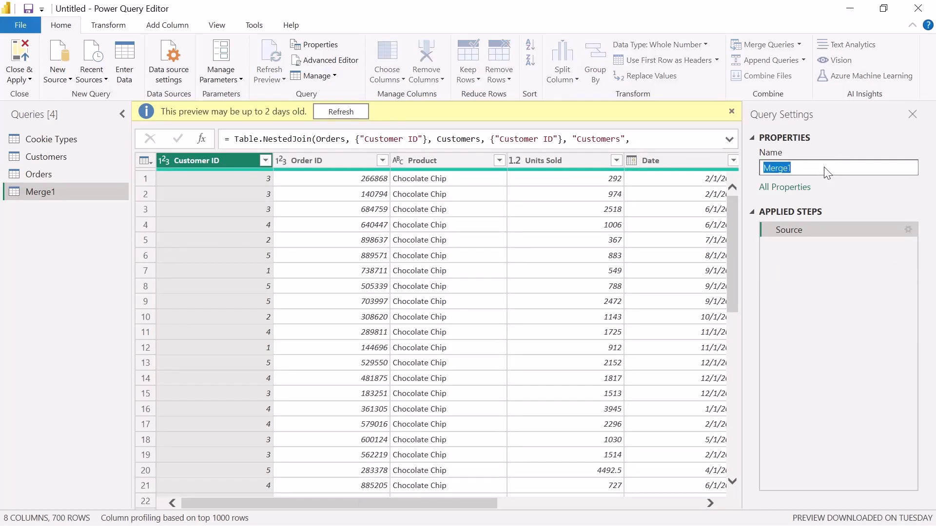
text(Master Orders)
Expand the Customers column of Master Orders into all its fields except Customer ID, using the original column name as prefix.
drag(426, 501, 683, 502)
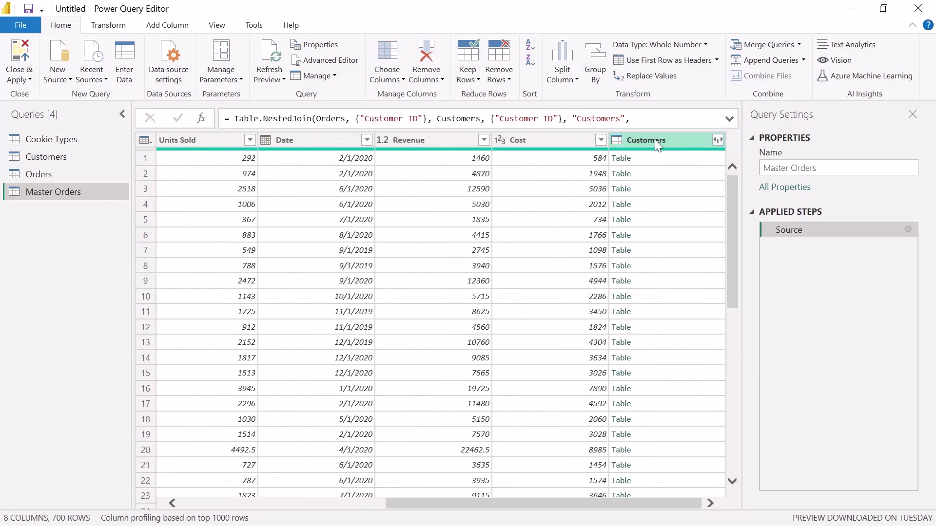
click(717, 142)
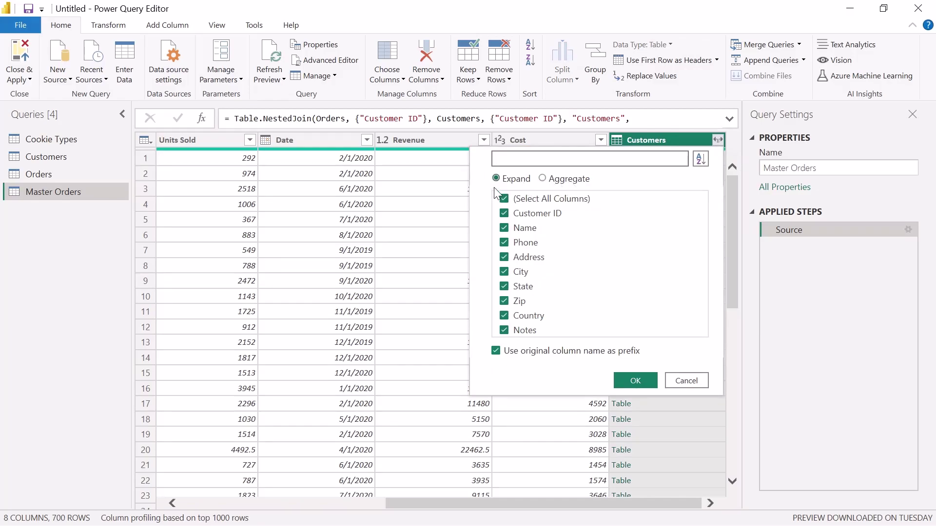
click(504, 213)
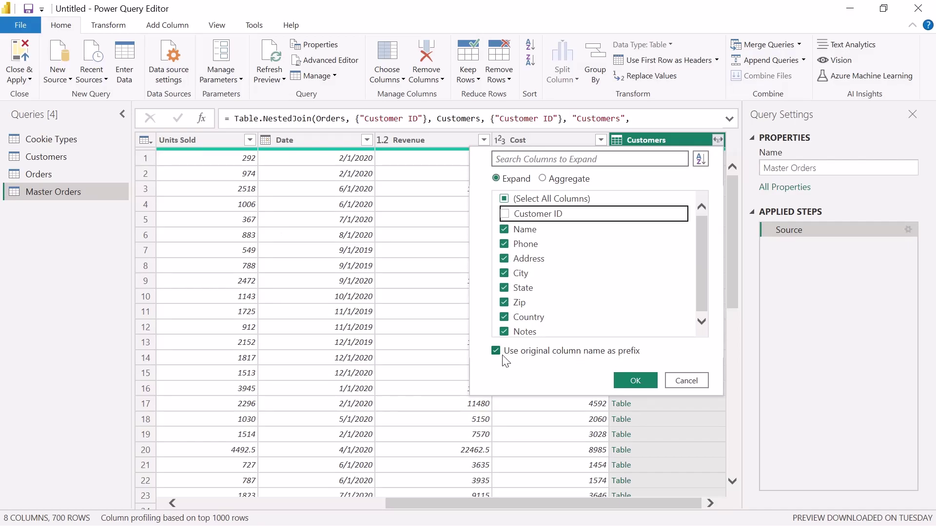
click(626, 382)
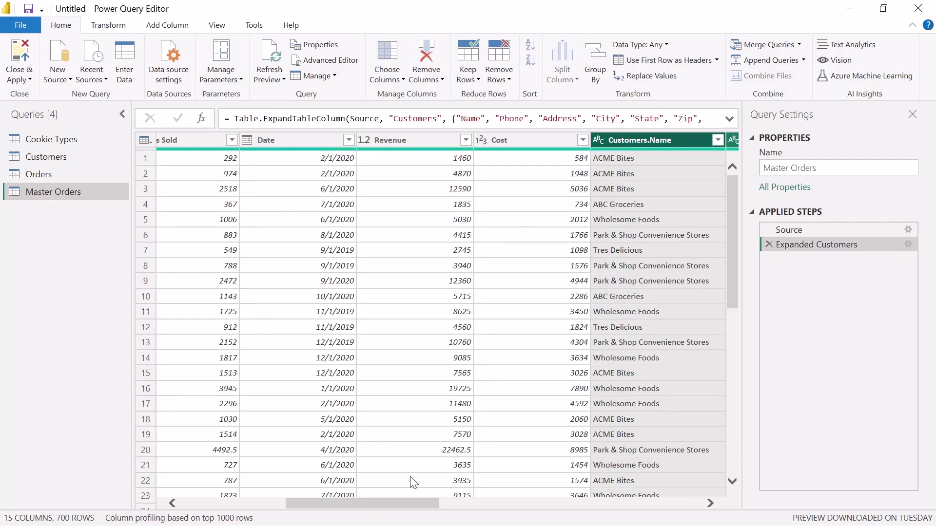
Check the expanded customer columns in Master Orders, then close Power Query and apply the query changes.
drag(399, 504, 460, 504)
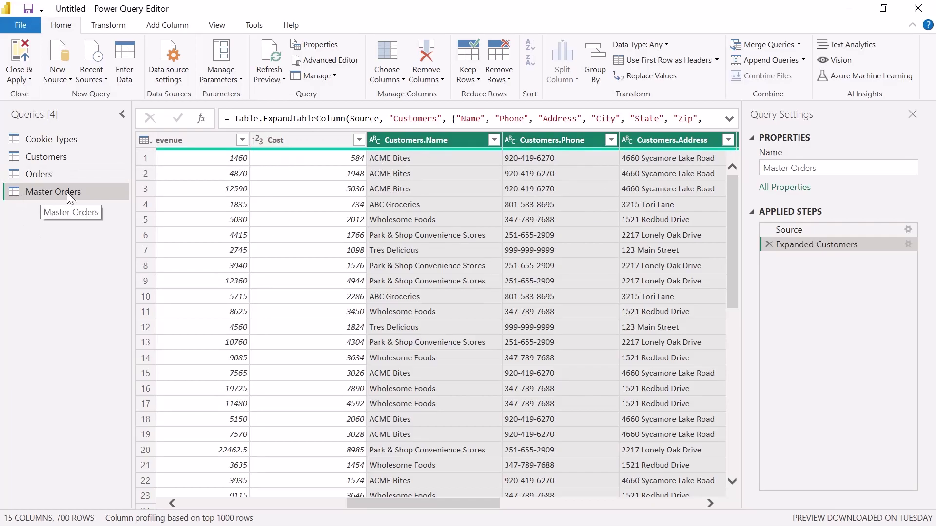
drag(405, 501, 366, 501)
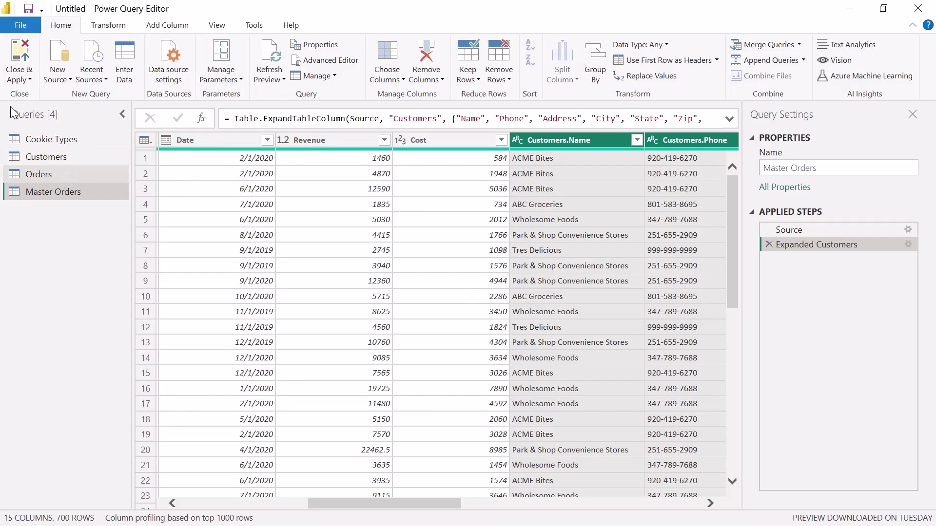
click(24, 54)
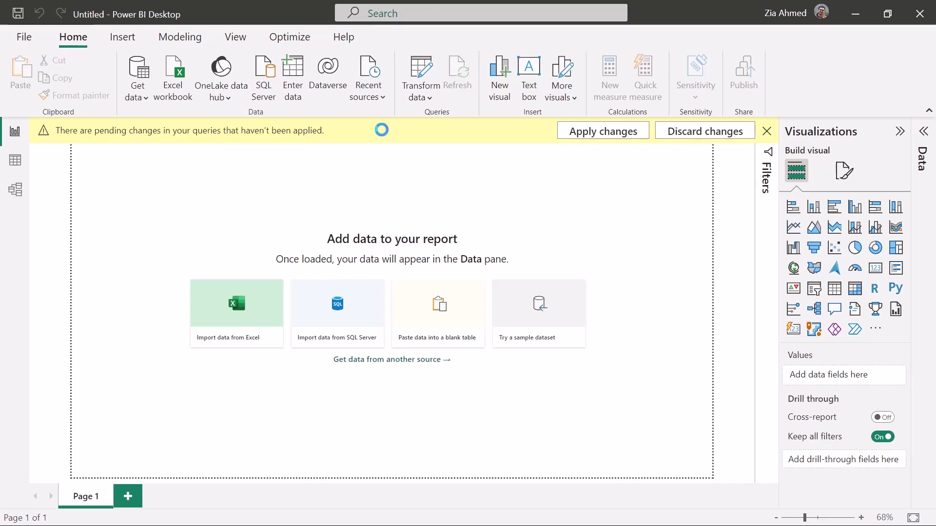
mouse_move(400, 7)
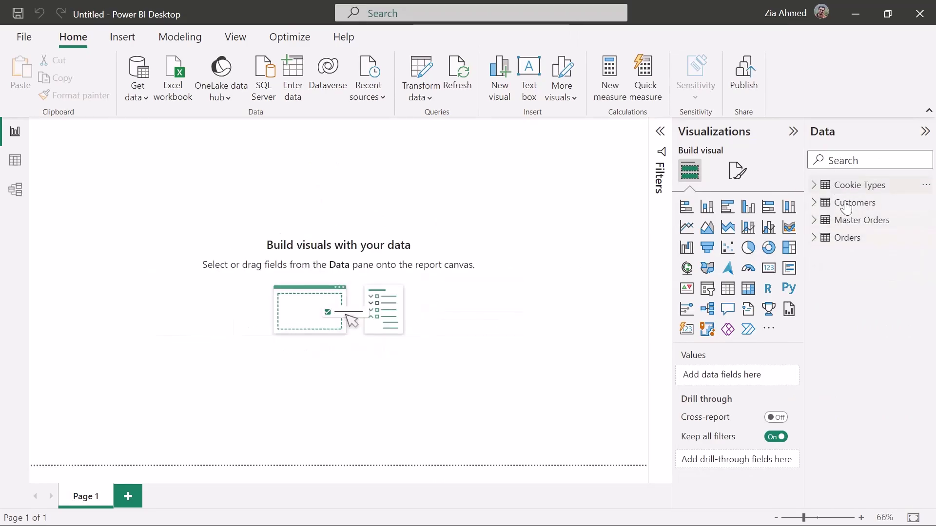
Expand the Master Orders field list and place an empty gauge visual in the lower-right corner of the report page.
click(814, 220)
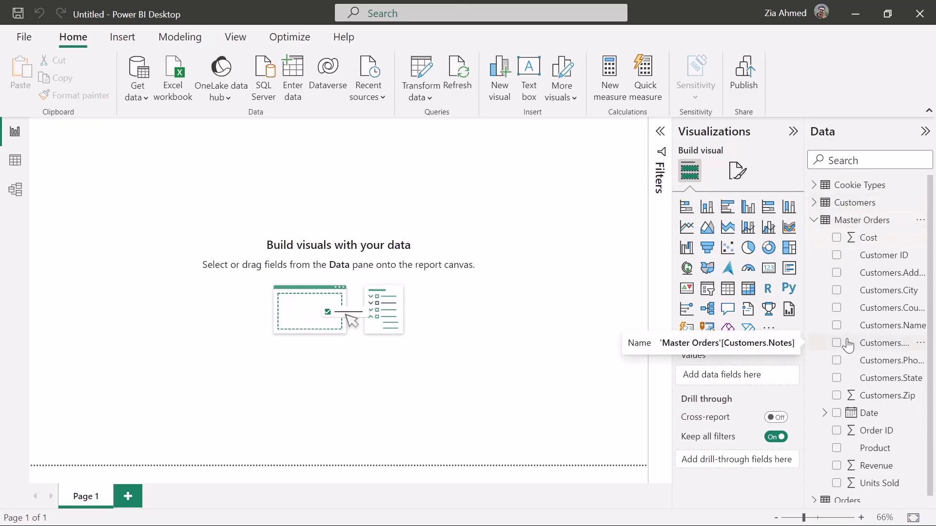
scroll(848, 345, down, 1)
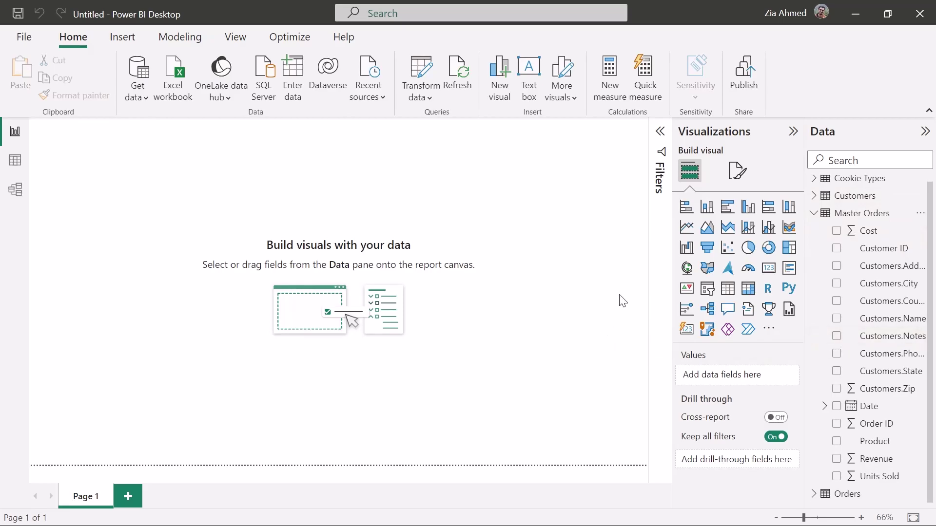
click(748, 271)
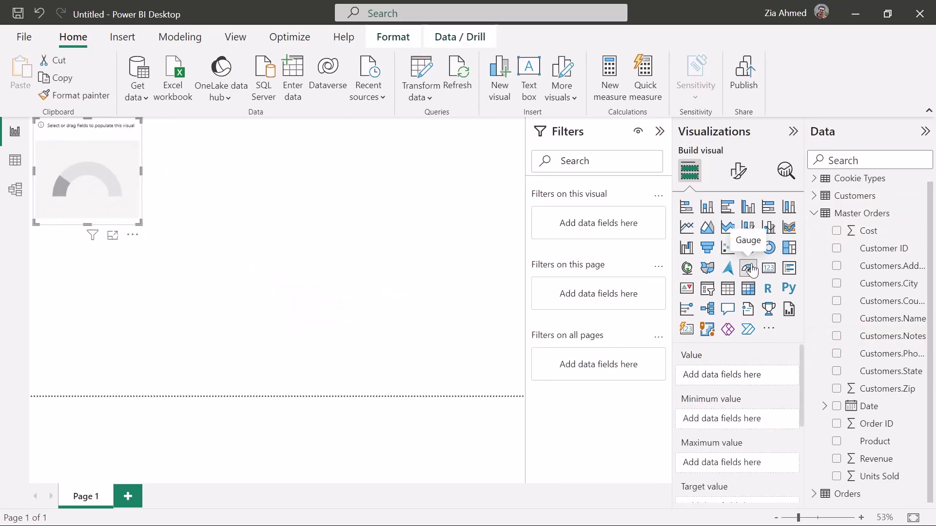
drag(97, 177, 481, 351)
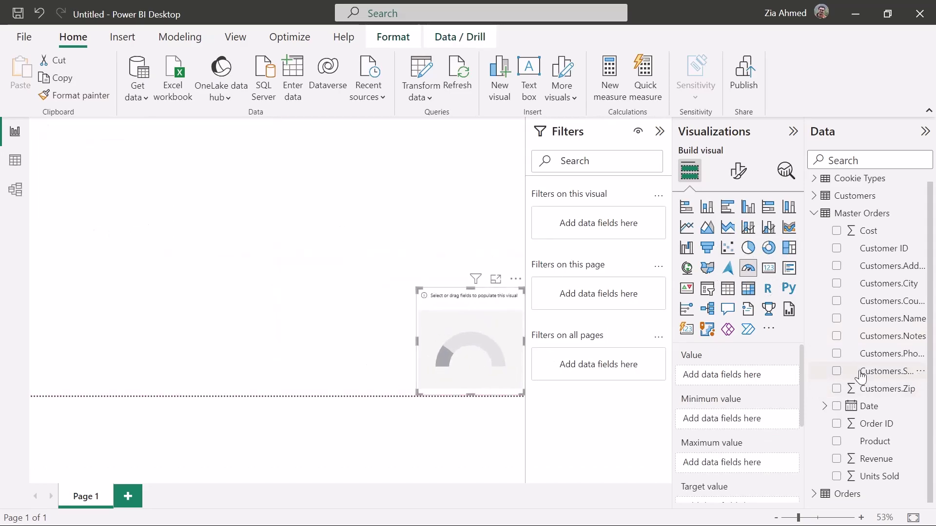
Create a new measure named Profit in the Master Orders table.
click(873, 461)
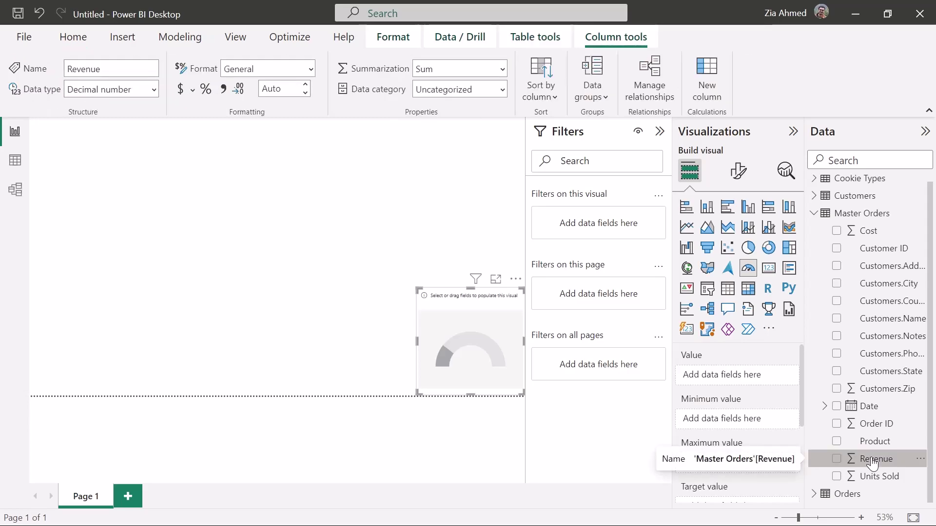
right_click(872, 461)
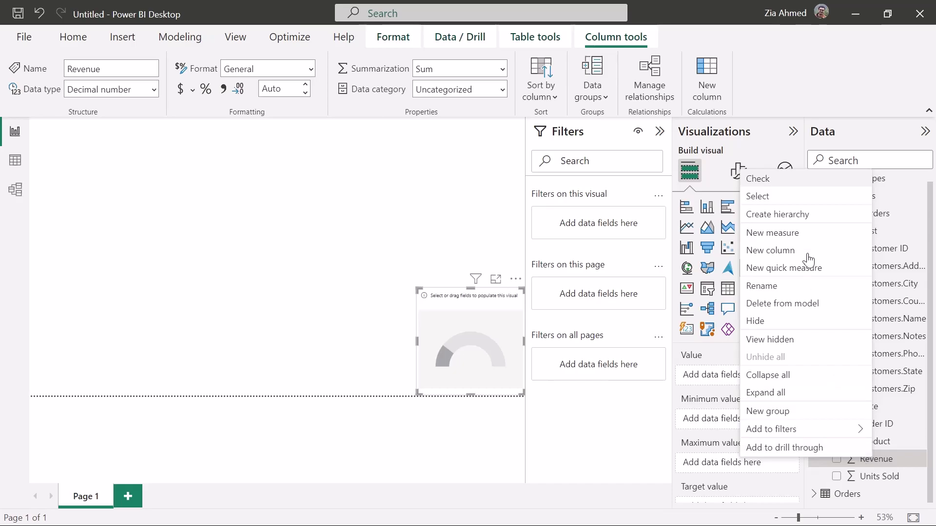
click(809, 233)
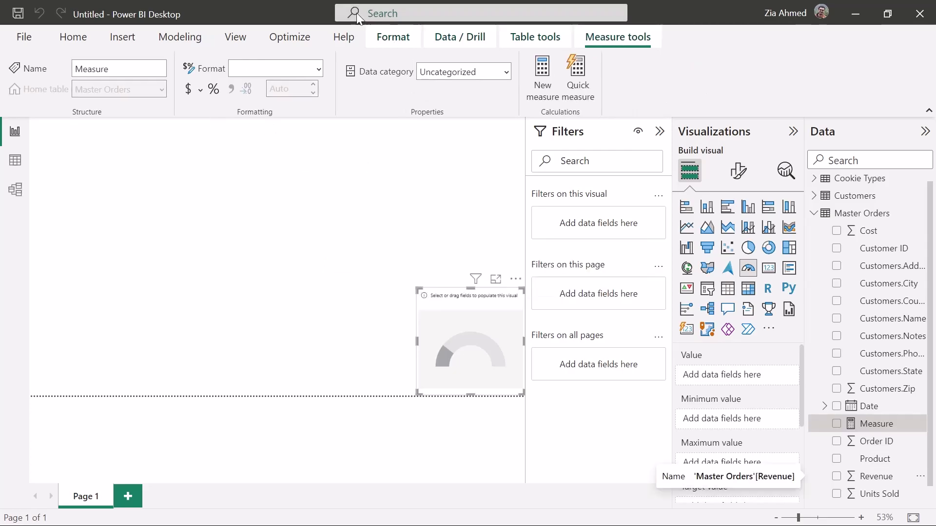
click(186, 133)
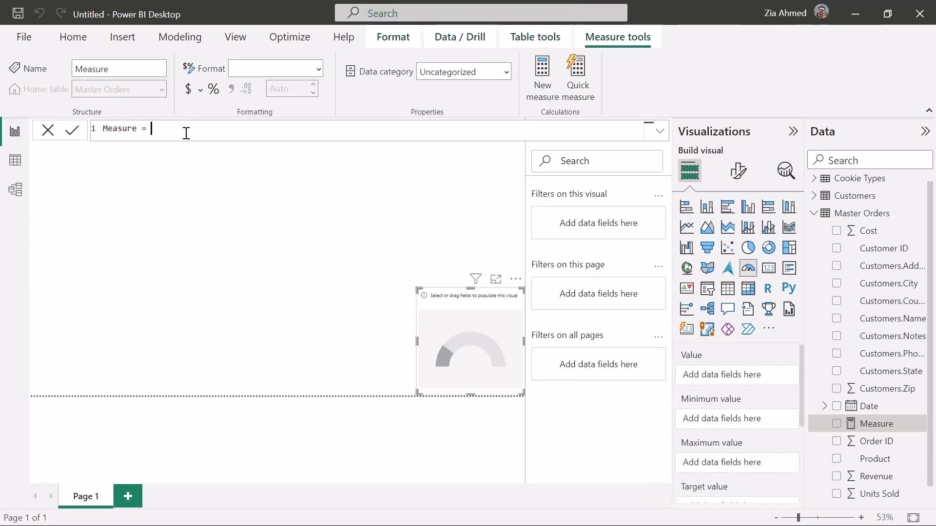
key(Home)
text(Profit = )
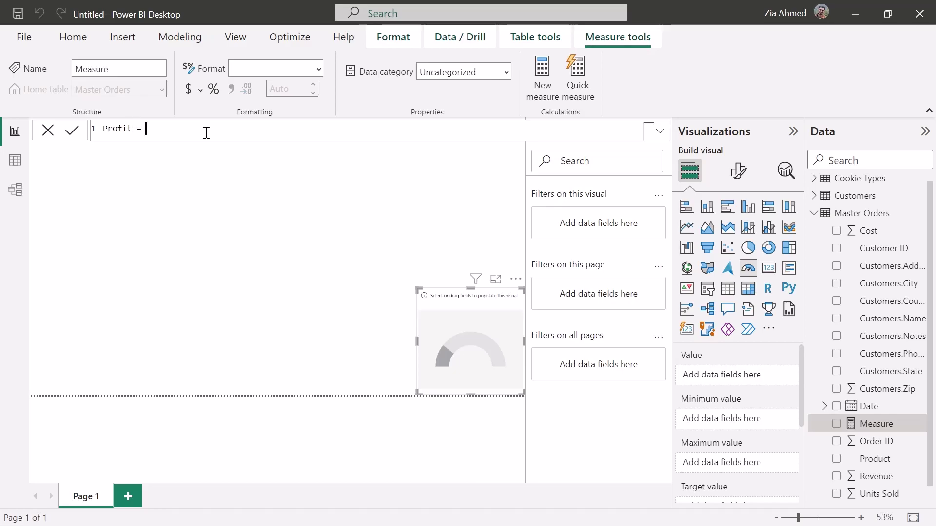
Begin the Profit formula with the sum of the Orders table's Revenue column.
text(sum)
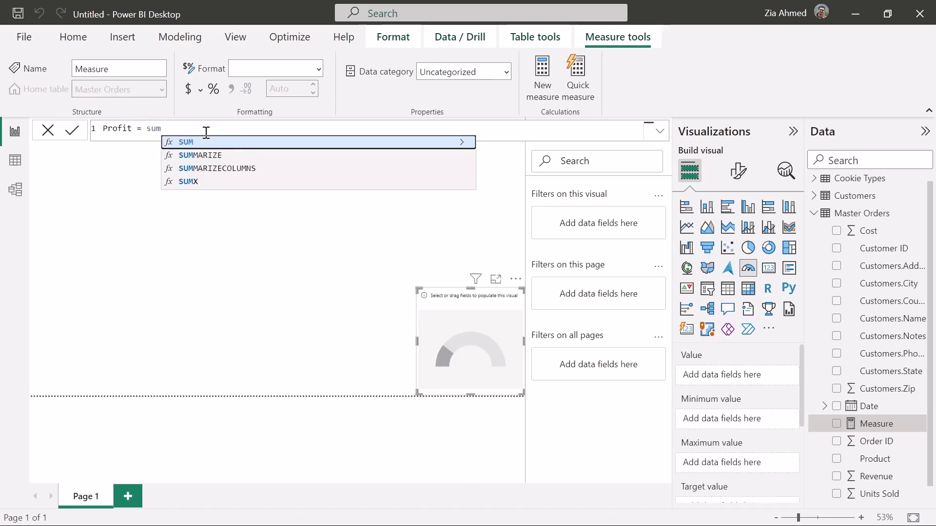
key(Tab)
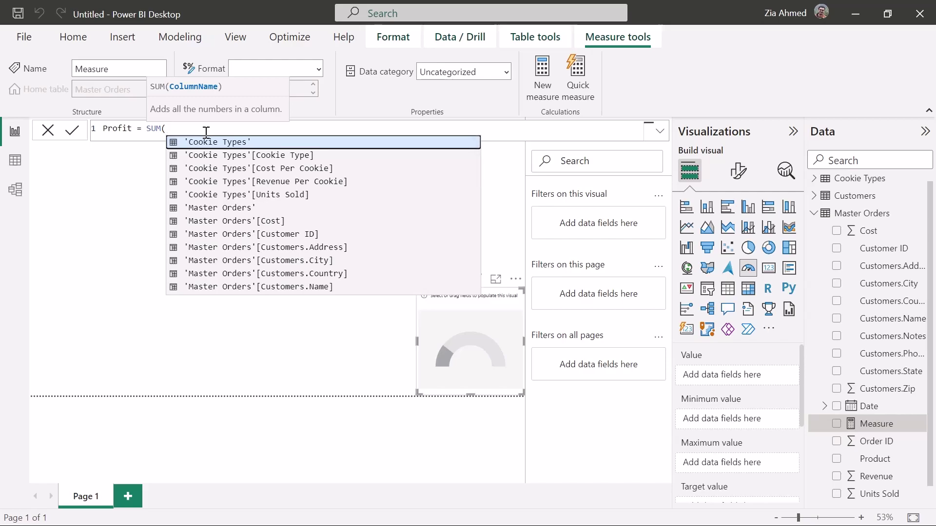
text(or)
key(Down)
key(Down)
key(Down)
key(Down)
key(Down)
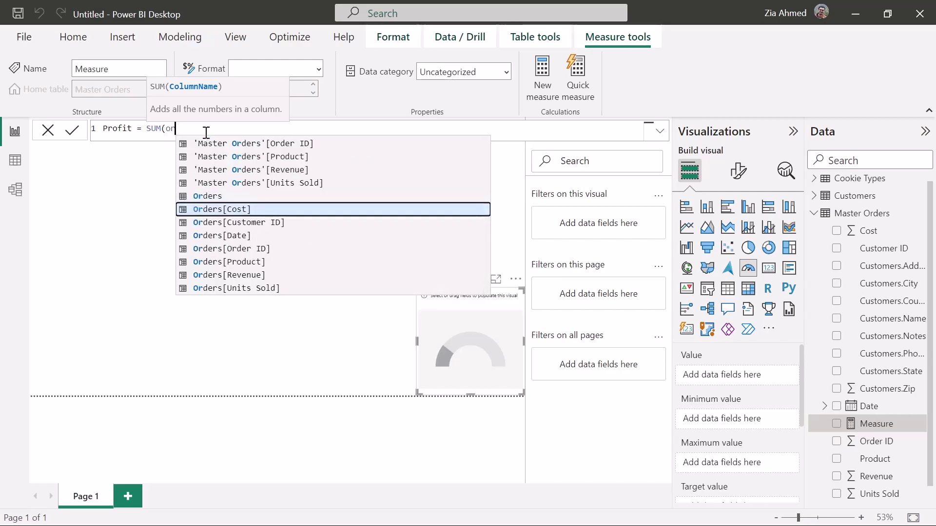
key(Down)
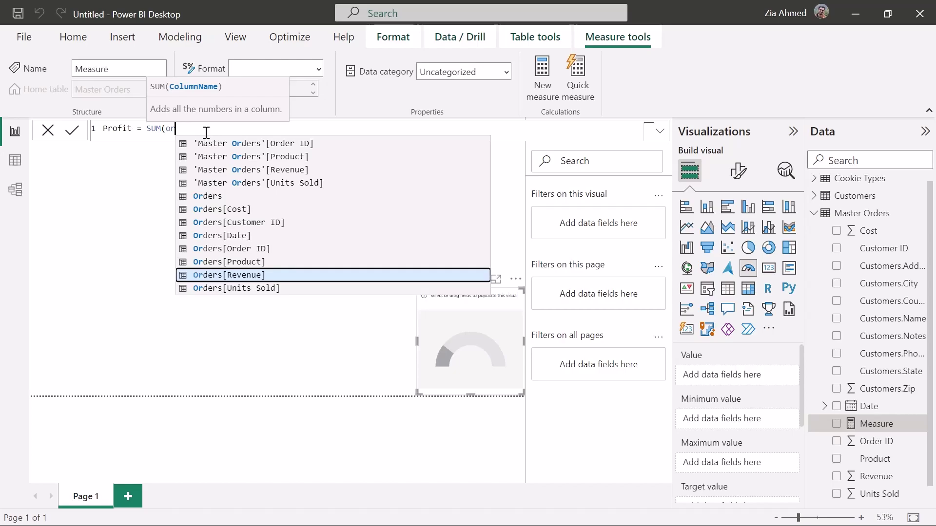
key(Tab)
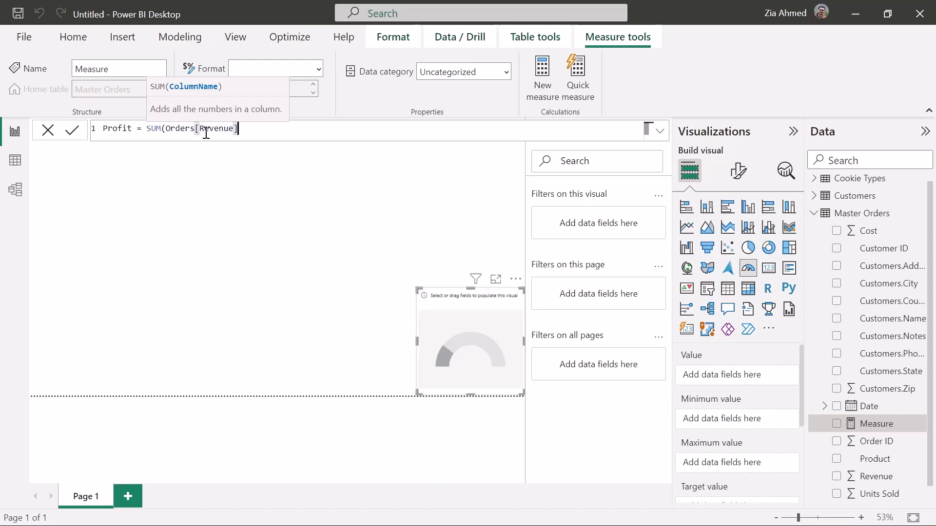
text() )
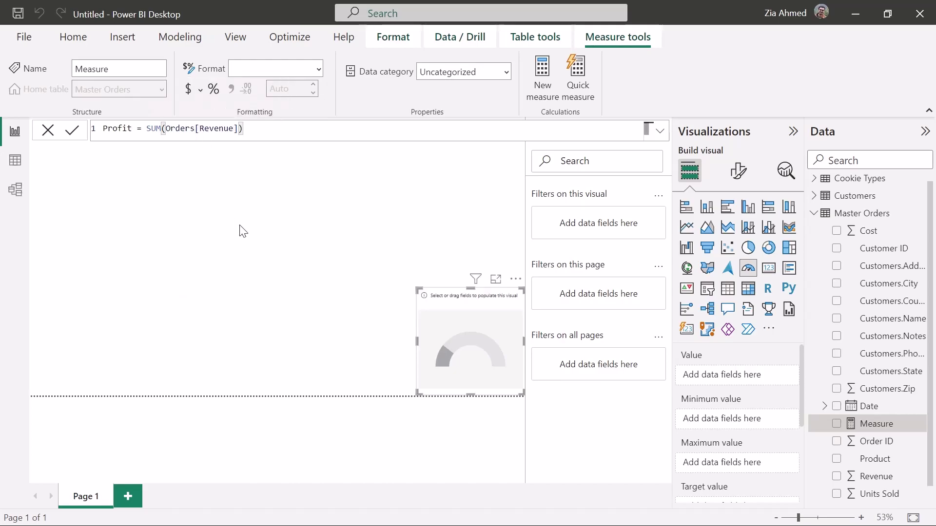
Subtract the sum of the Master Orders table's Cost column in the Profit formula.
text(- sum)
key(Tab)
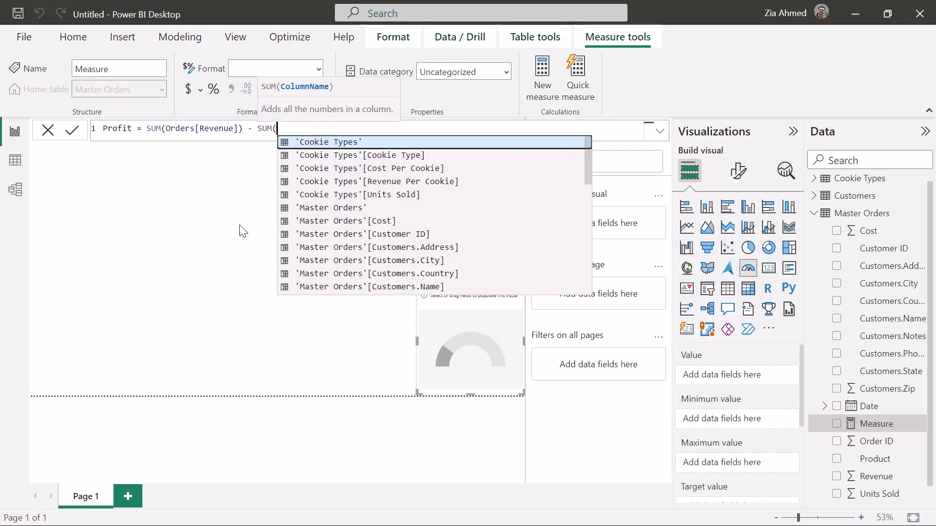
text(o)
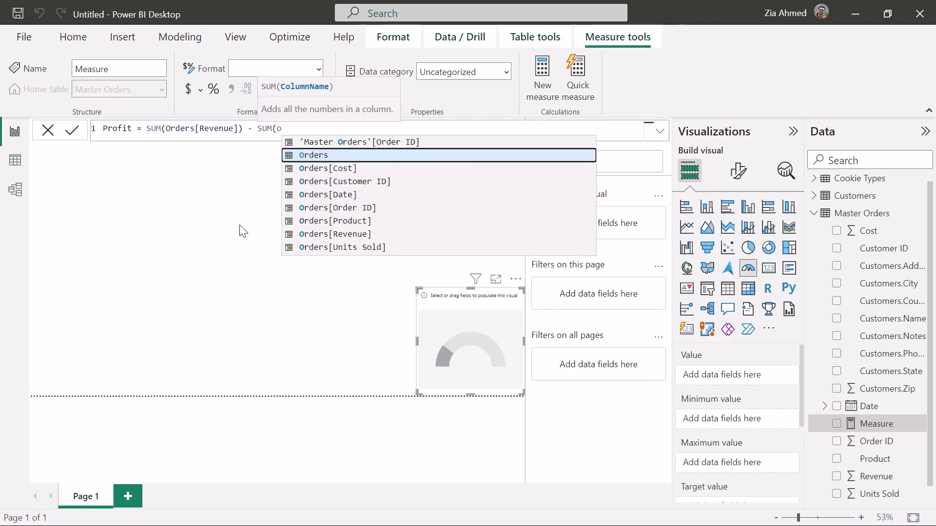
key(BackSpace)
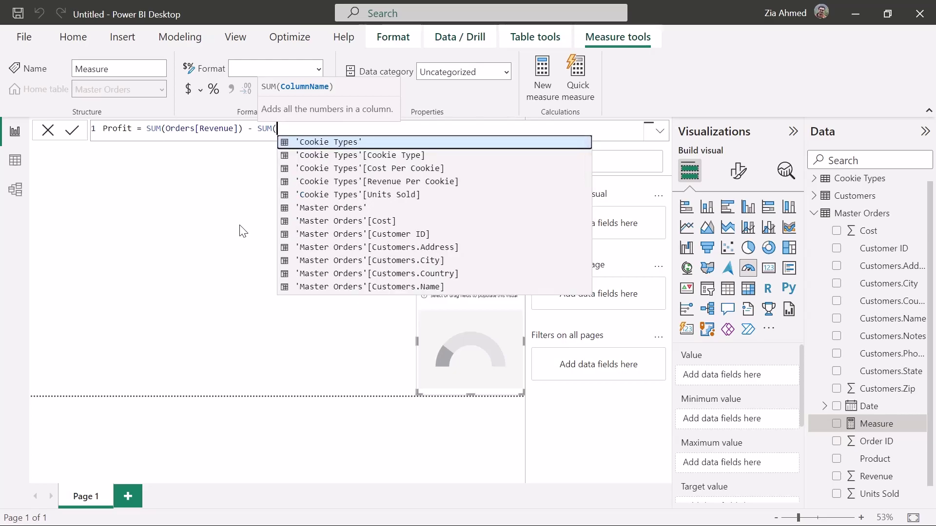
text(m)
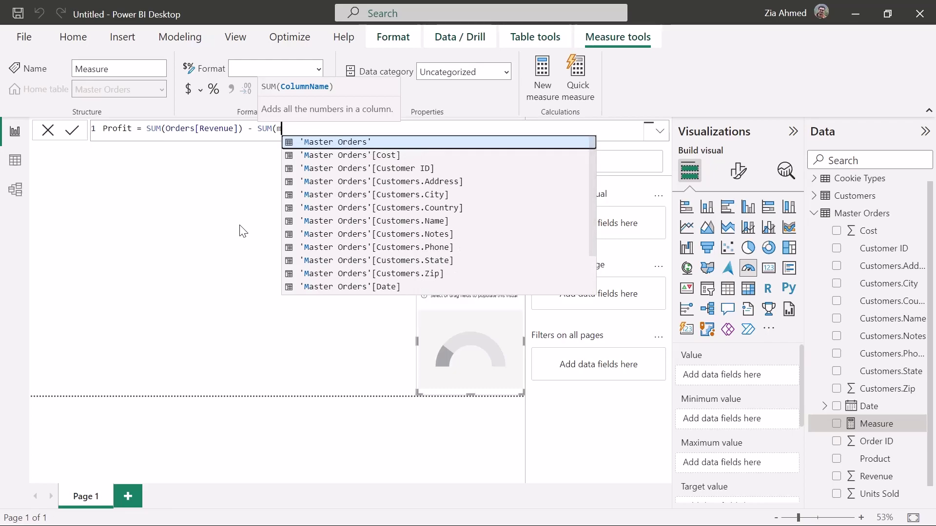
key(Down)
key(Down)
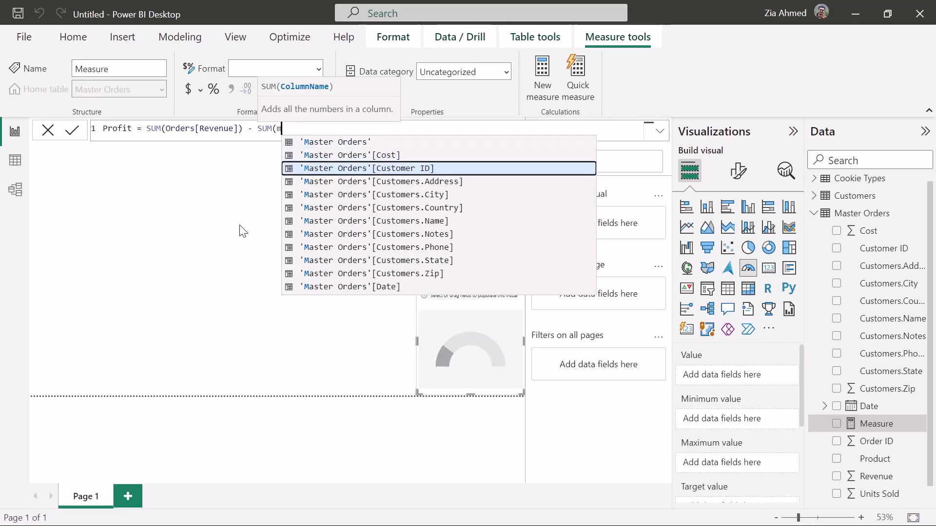
key(Up)
key(Tab)
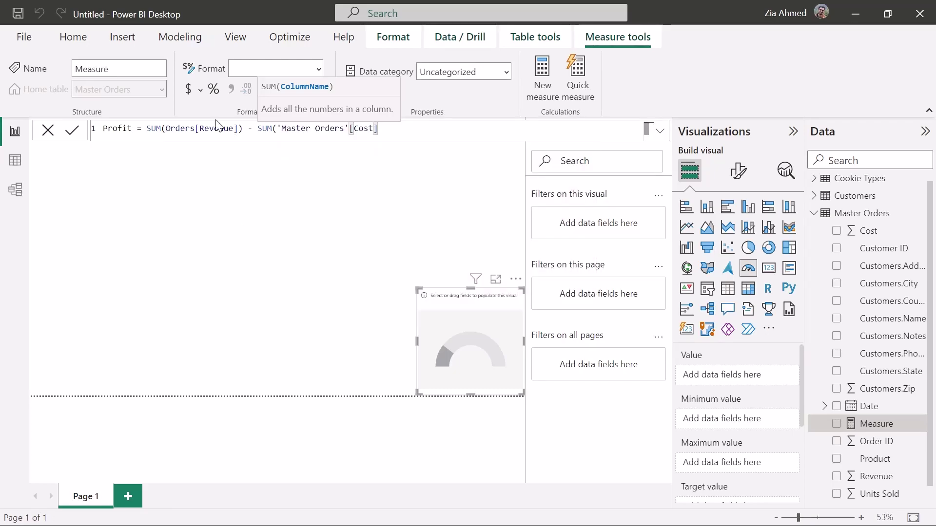
Change the formula's revenue term to reference 'Master Orders'[Revenue] instead of the Orders table, and commit the Profit measure.
click(178, 128)
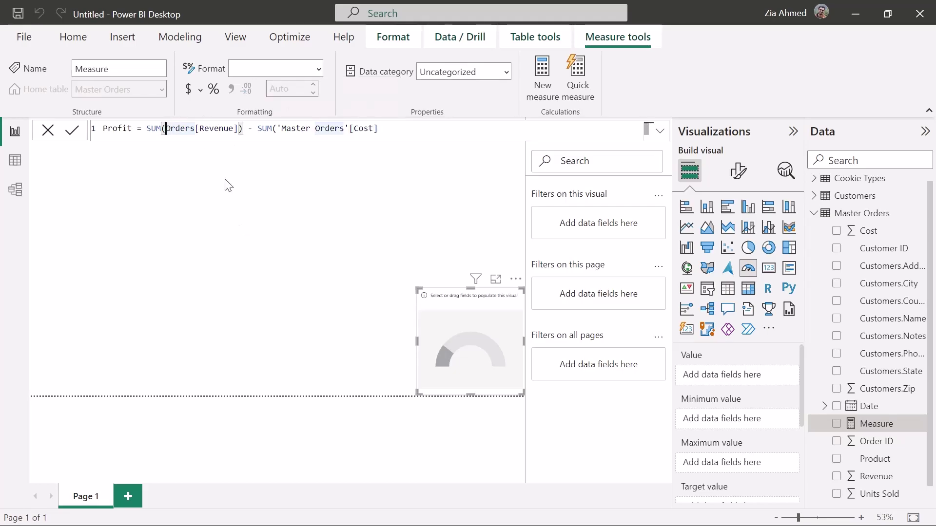
key(Right)
key(Right)
key(Right)
key(Right)
key(shift+Left)
key(shift+Left)
key(shift+Left)
key(shift+Left)
key(shift+Left)
key(shift+Left)
key(BackSpace)
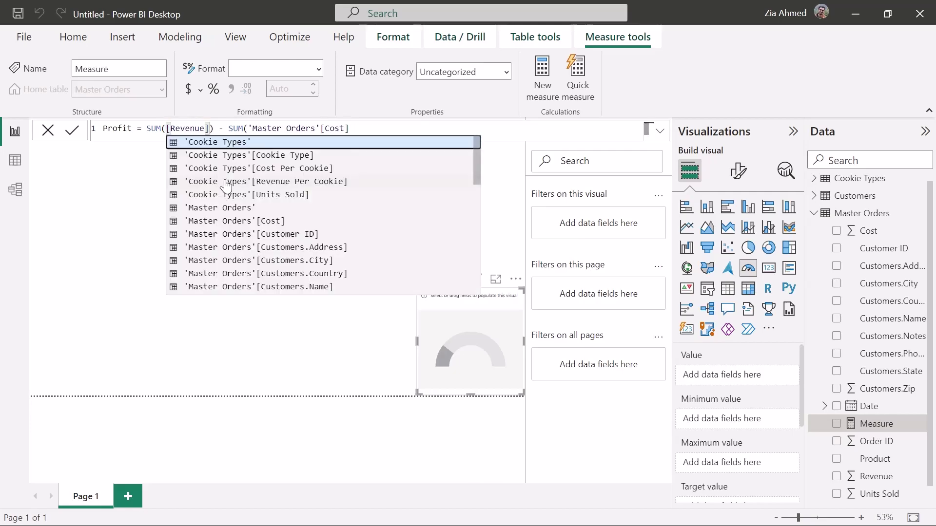
text(m)
key(Tab)
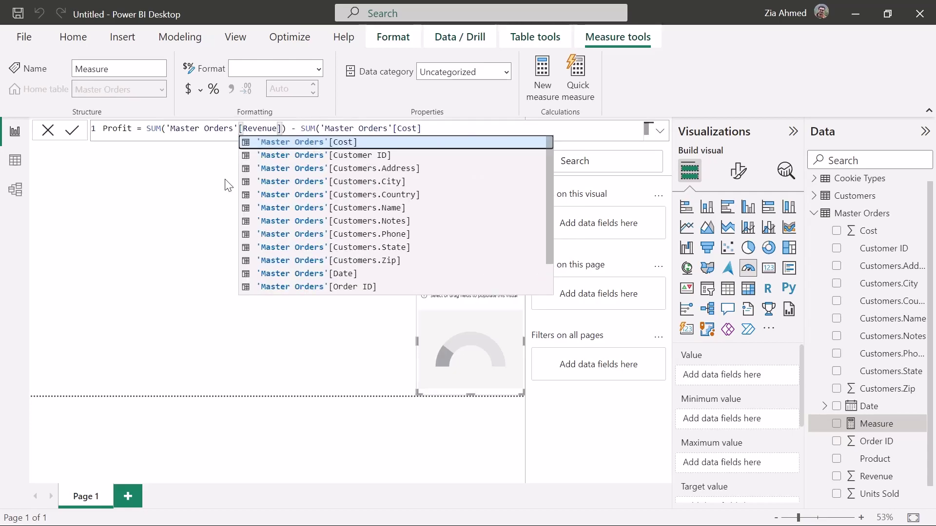
key(Escape)
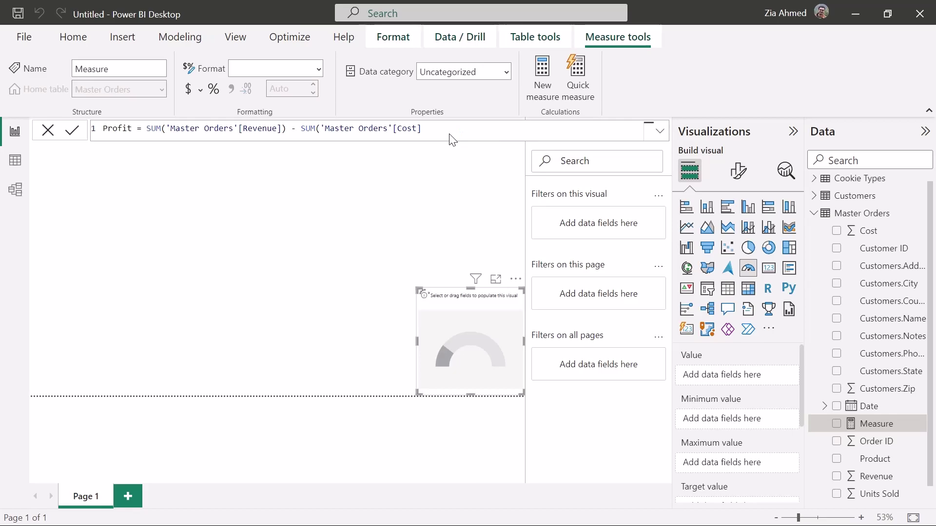
click(72, 130)
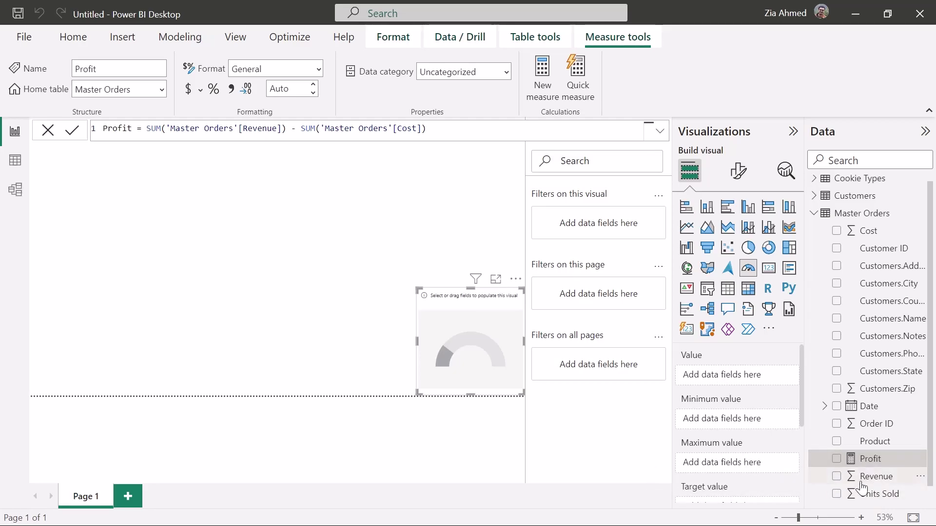
Assign Revenue as the gauge's maximum value and Cost as its value, widening the gauge toward the page's centre.
drag(860, 483, 740, 466)
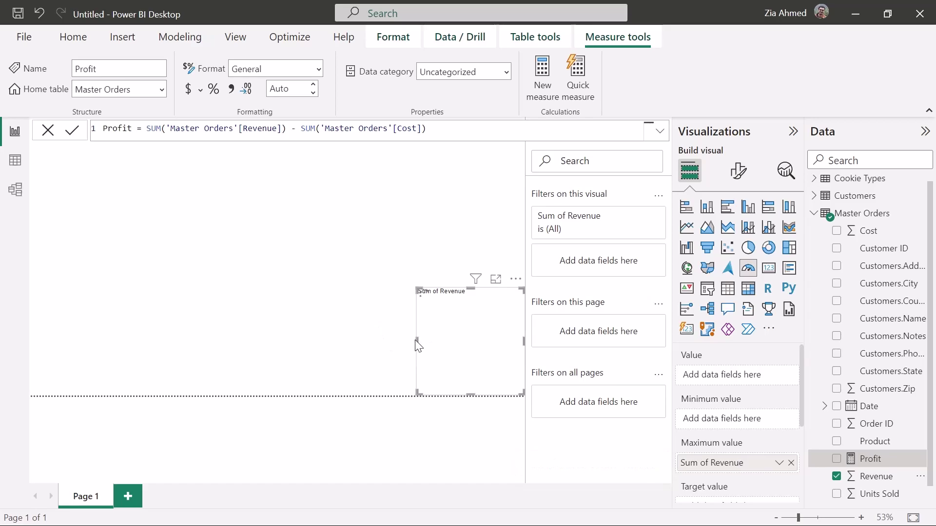
drag(418, 345, 388, 345)
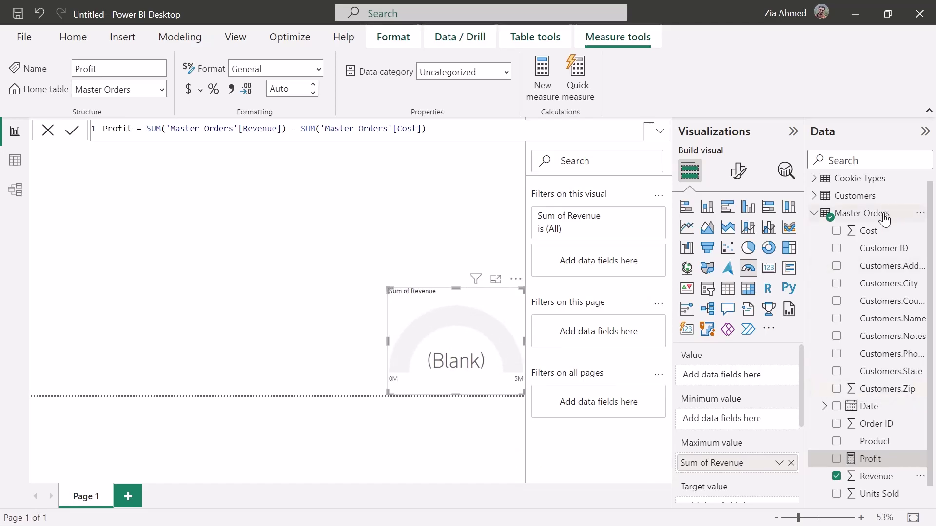
drag(870, 231, 436, 319)
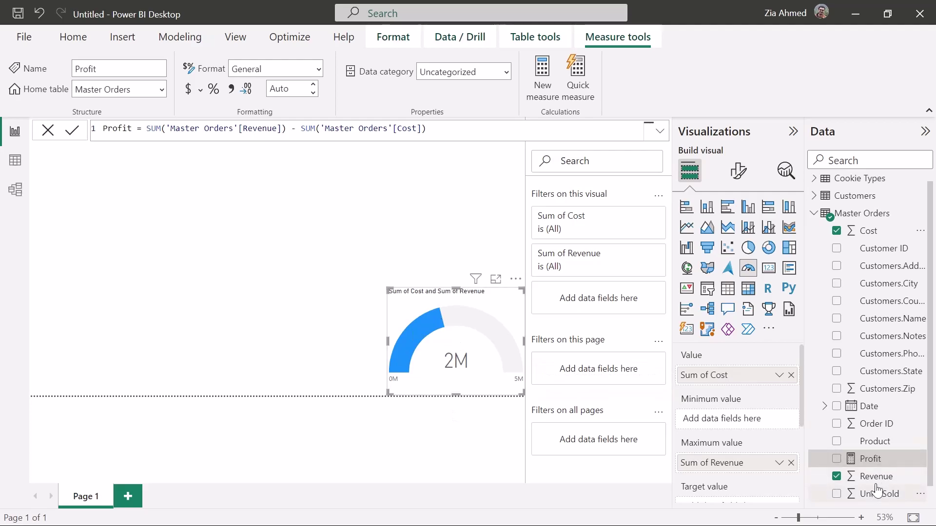
Assign the Profit measure as the gauge's target value and deselect the visual.
scroll(761, 426, down, 2)
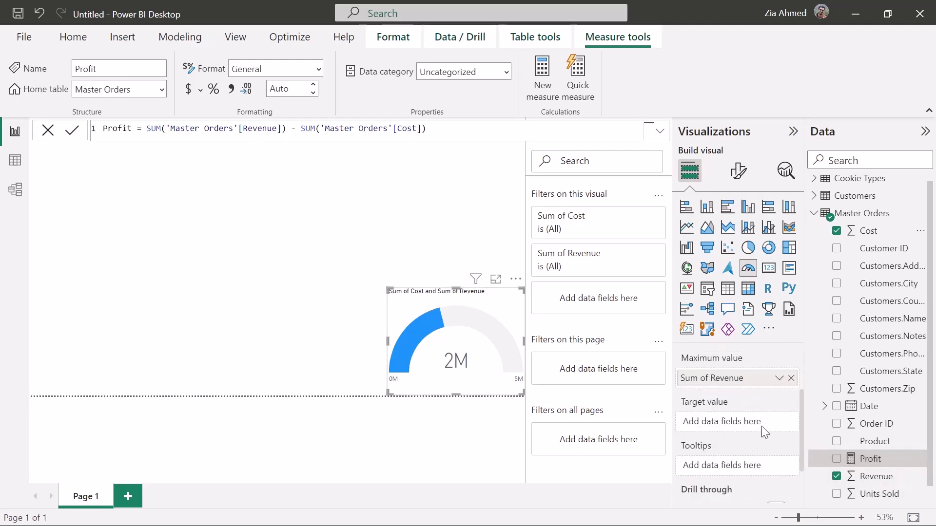
drag(872, 459, 736, 424)
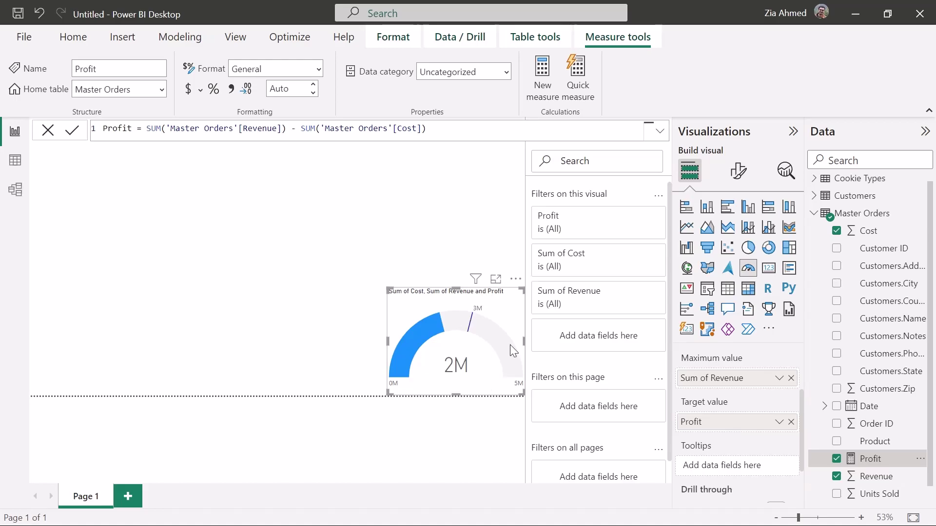
mouse_move(510, 344)
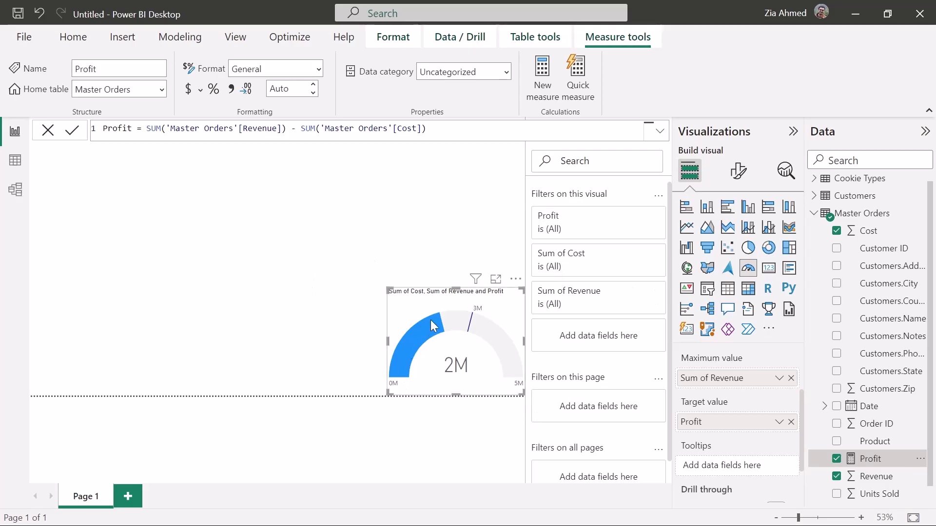
mouse_move(473, 314)
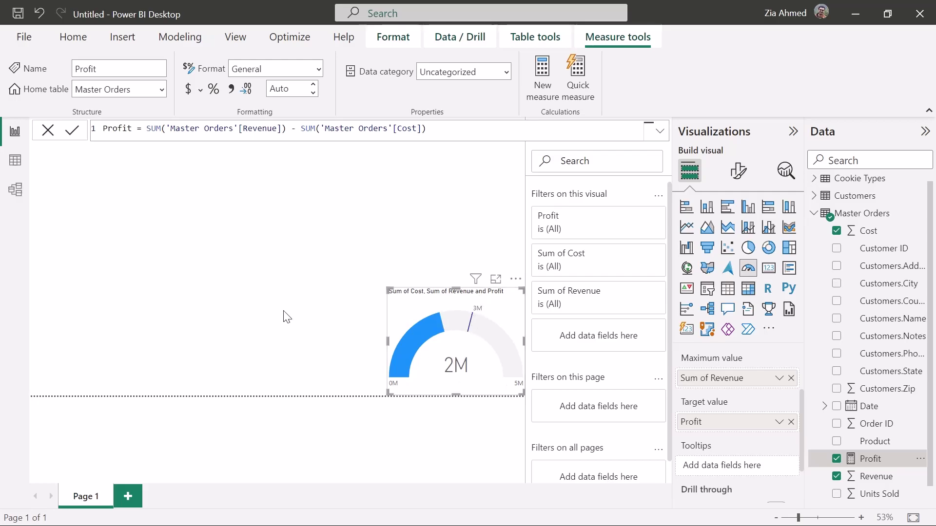
click(325, 334)
After checking the sample dashboard, add a treemap above the gauge showing Units Sold by Customers.Name.
key(alt+Tab)
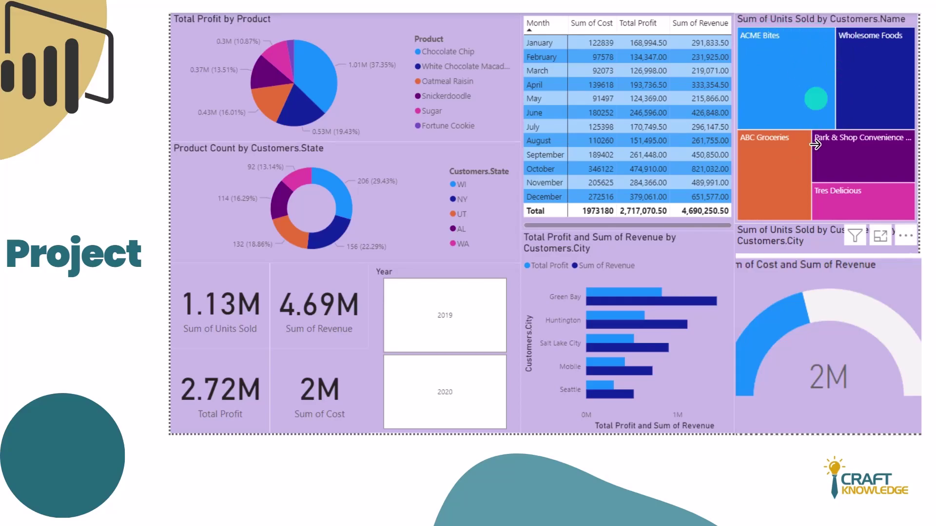
key(alt+Tab)
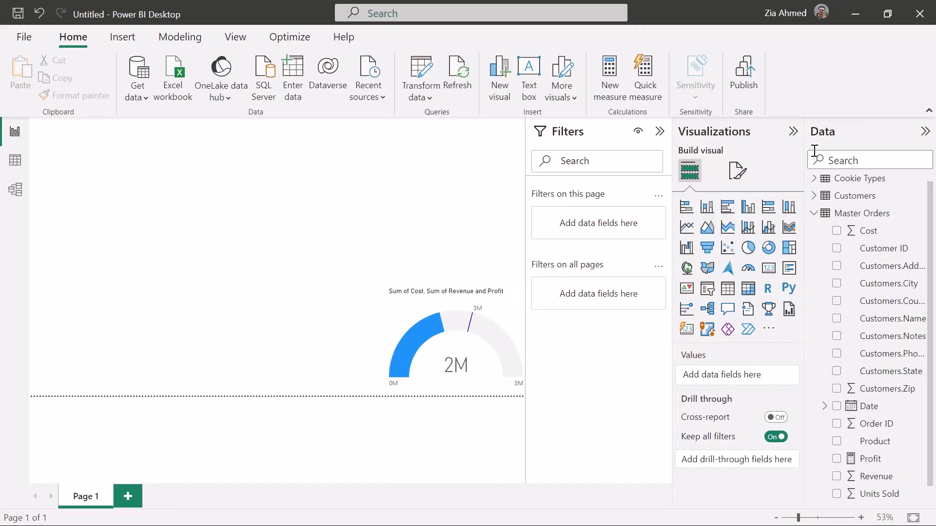
click(789, 249)
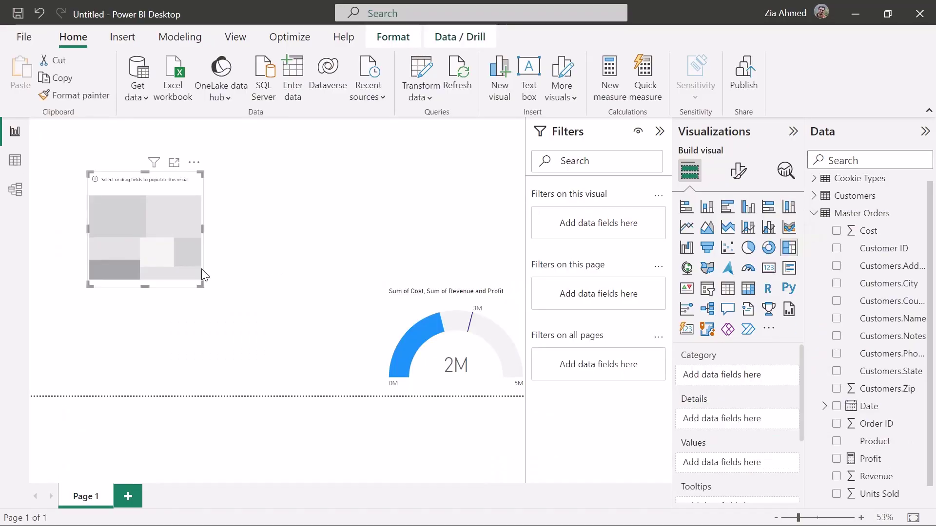
drag(131, 256, 422, 212)
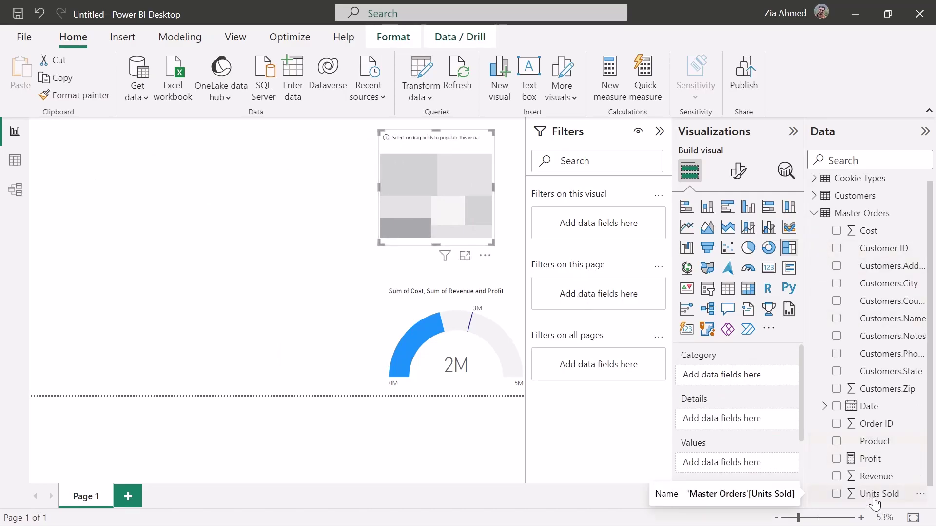
click(836, 494)
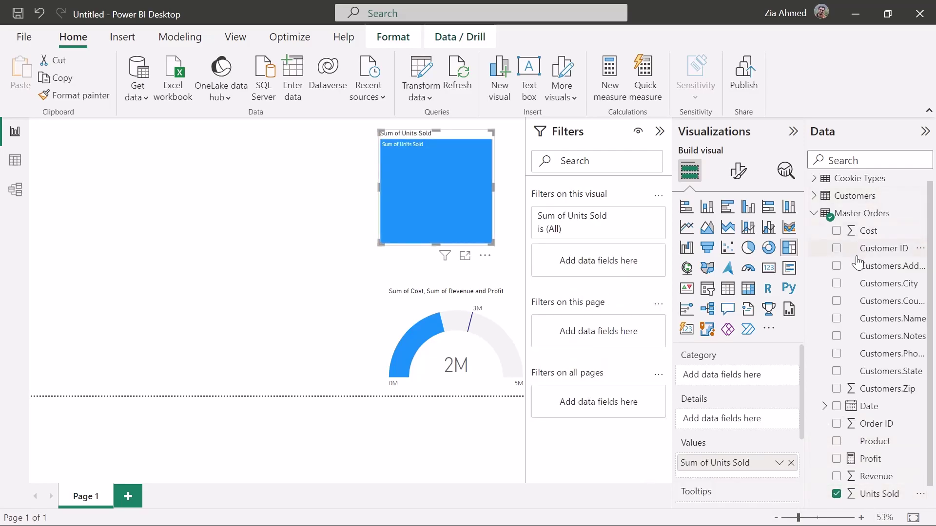
click(838, 321)
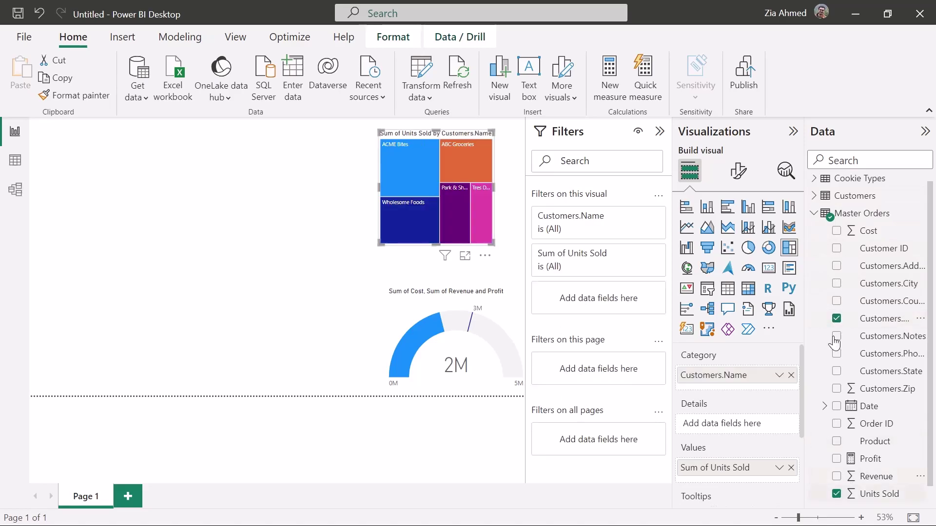
Move the treemap to the page's upper-right corner and resize it and the gauge to equal width, stacked directly together.
drag(428, 165, 460, 151)
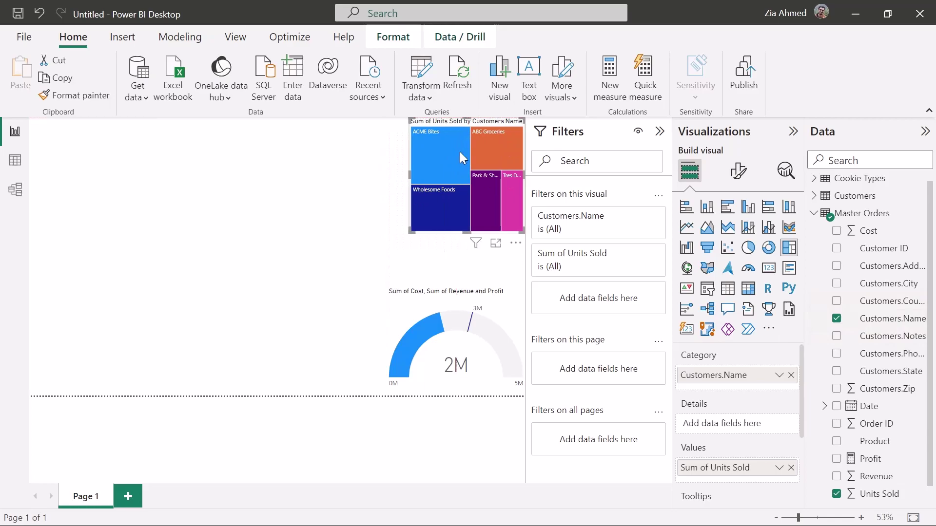
drag(411, 234, 404, 274)
click(417, 320)
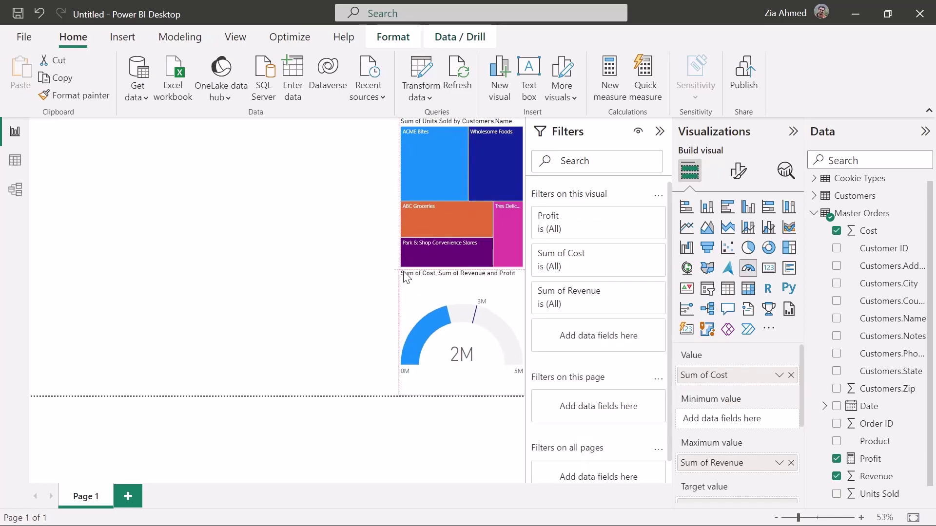
click(351, 282)
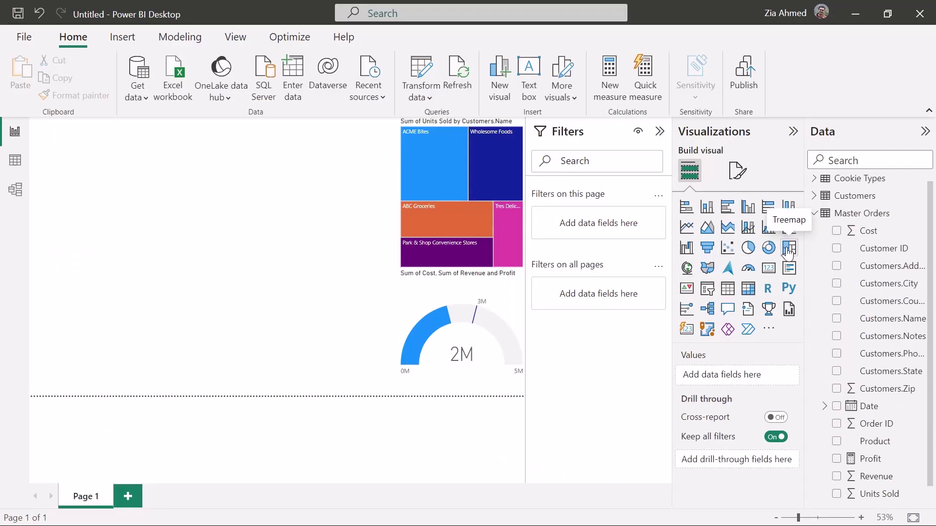
Add a clustered bar chart beside the gauge with Customers.City on the Y-axis and Revenue and Profit on the X-axis.
click(727, 210)
drag(97, 230, 326, 356)
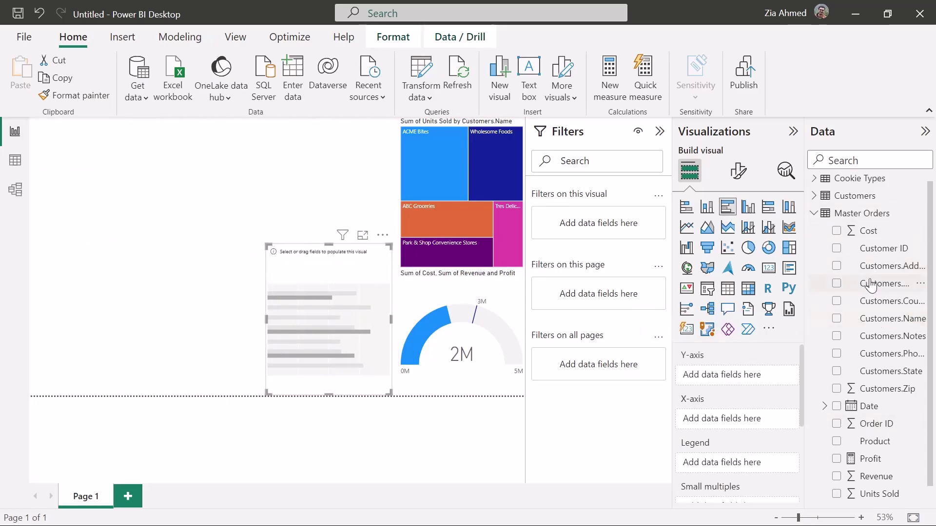
click(836, 284)
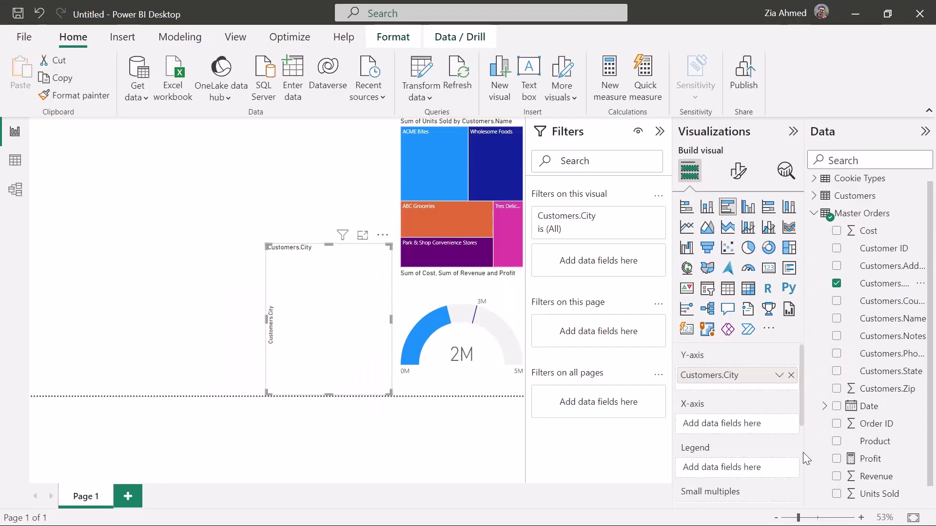
click(838, 481)
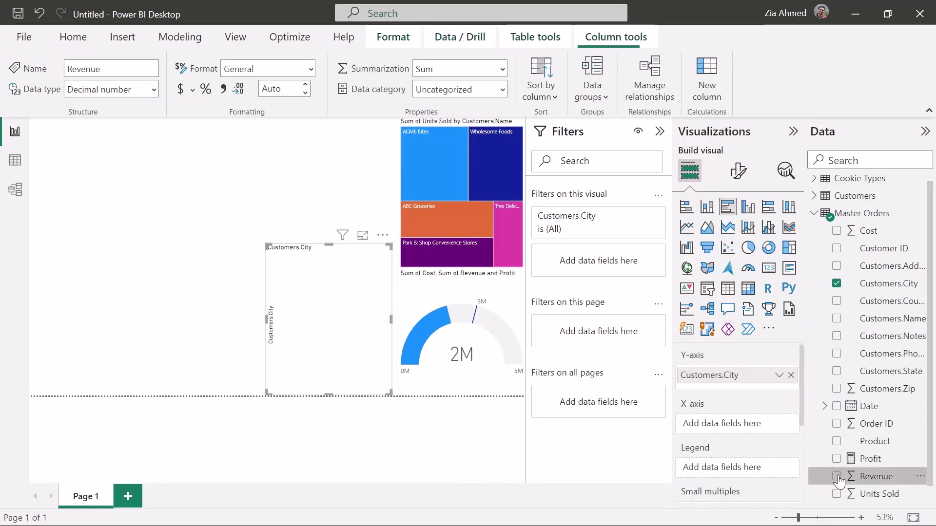
click(837, 477)
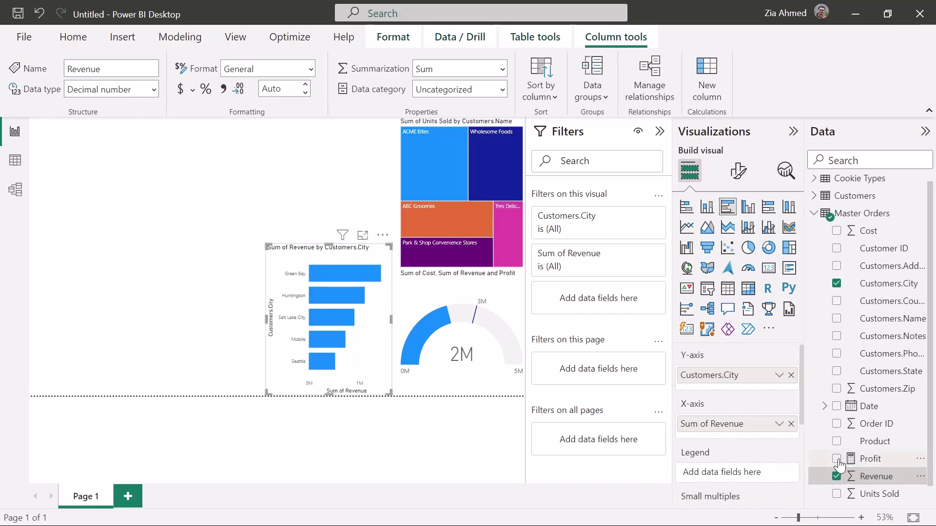
click(837, 460)
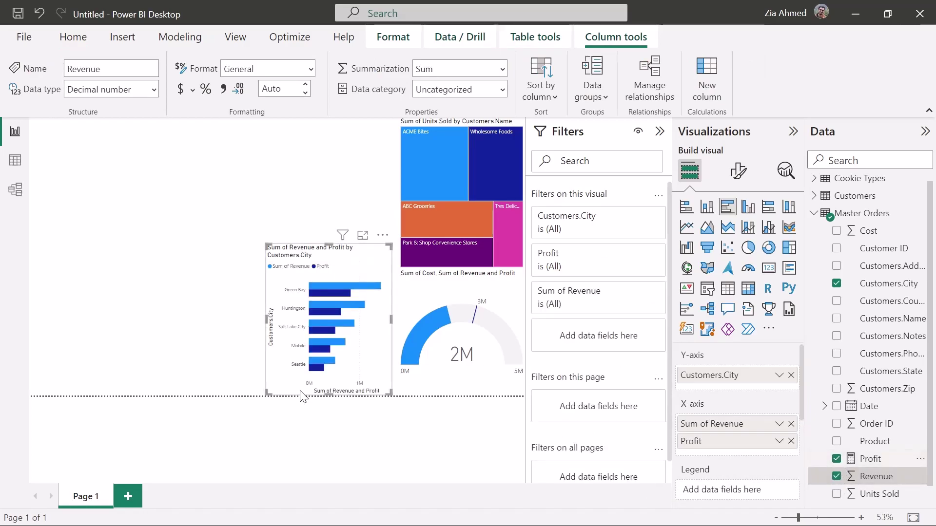
Resize the bar chart so its top aligns with the gauge's and its width nearly matches, check the sample dashboard, and deselect the chart.
drag(255, 318, 236, 318)
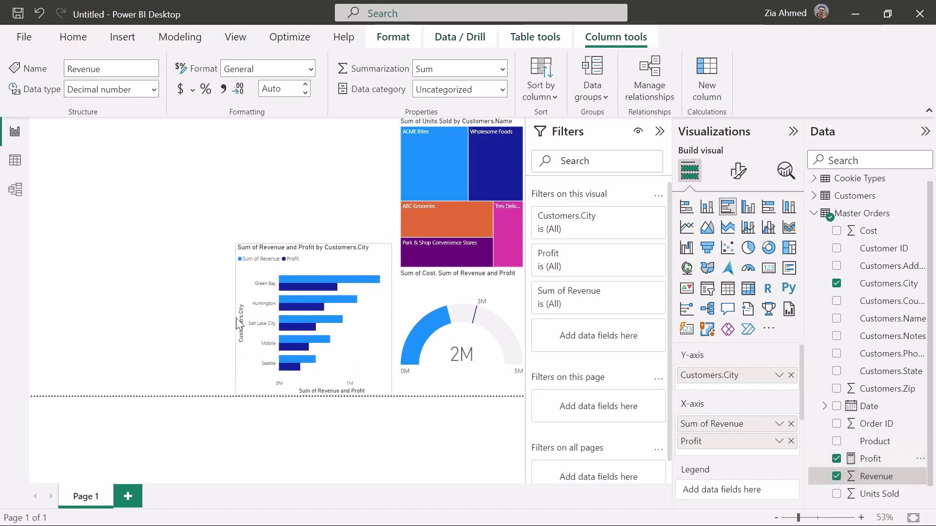
drag(313, 248, 313, 269)
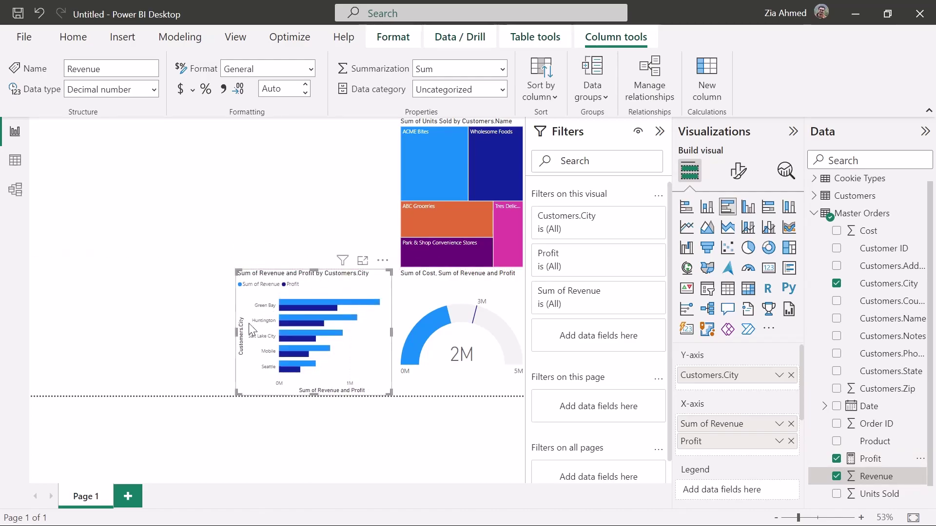
drag(237, 333, 260, 335)
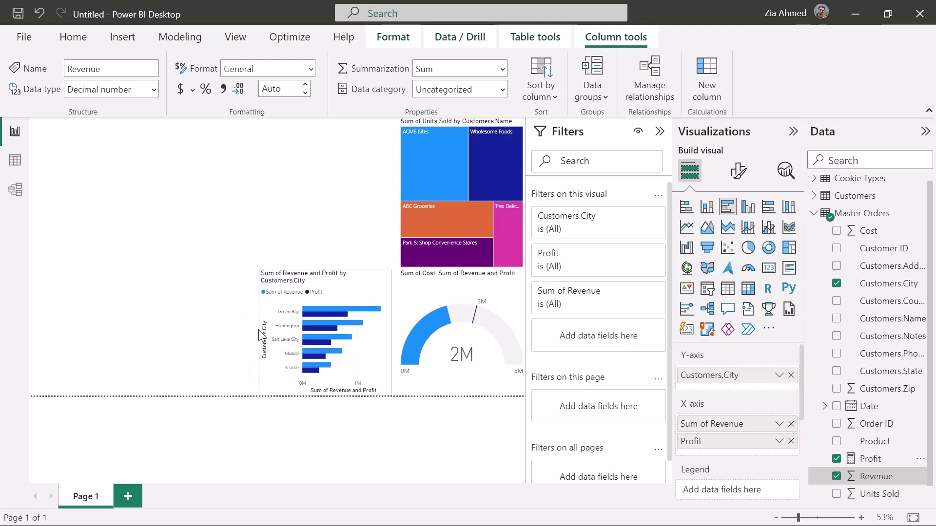
key(alt+Tab)
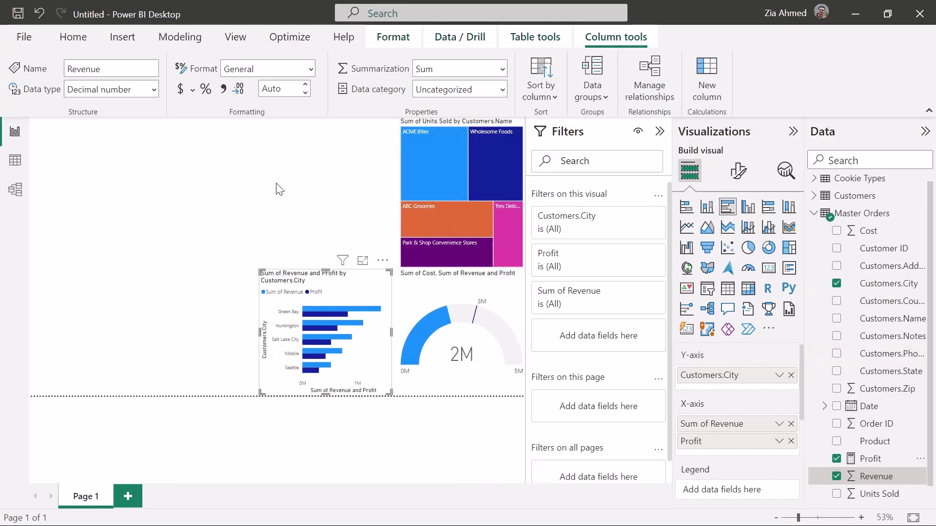
click(271, 222)
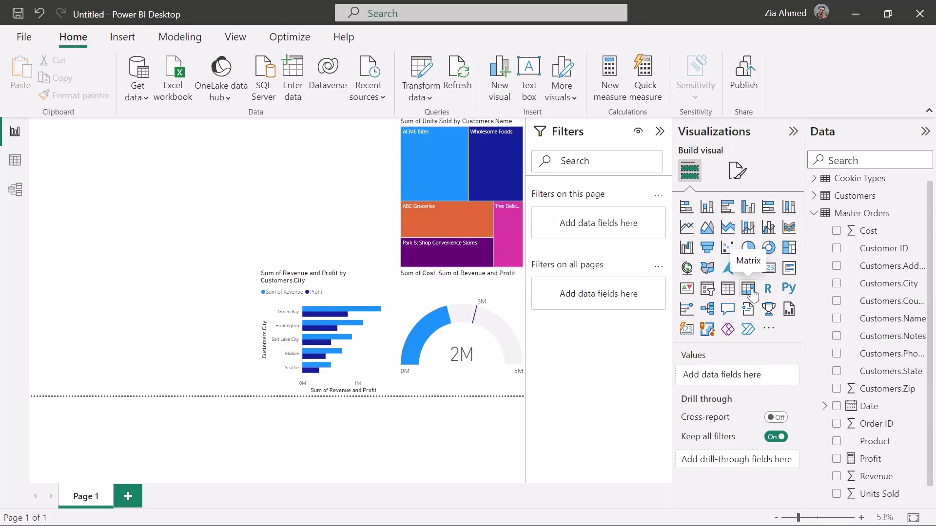
Add a matrix above the bar chart and use Month from the Date hierarchy as its rows.
drag(219, 197, 220, 196)
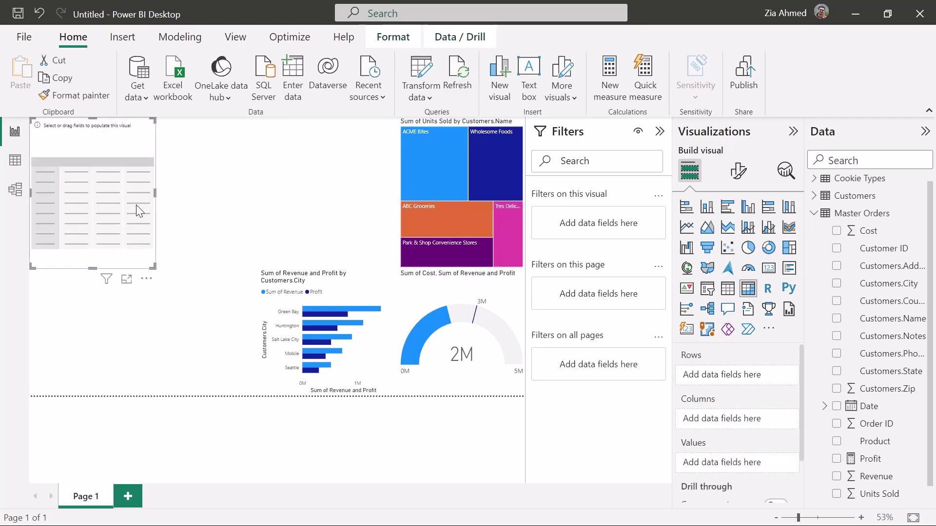
drag(136, 205, 293, 194)
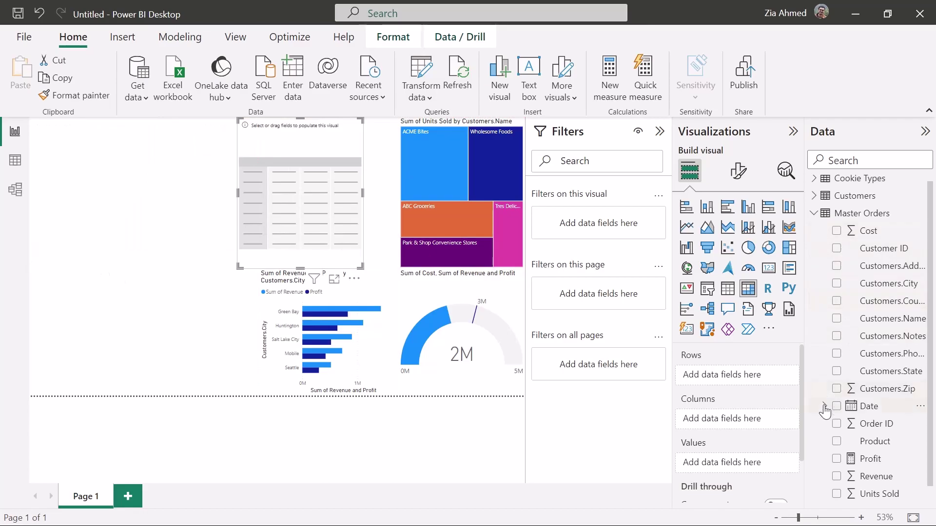
click(851, 411)
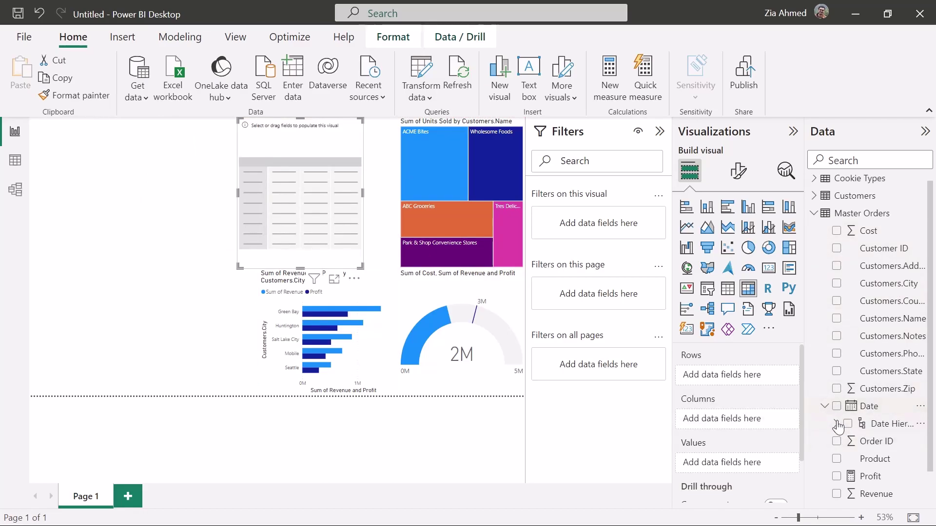
click(837, 424)
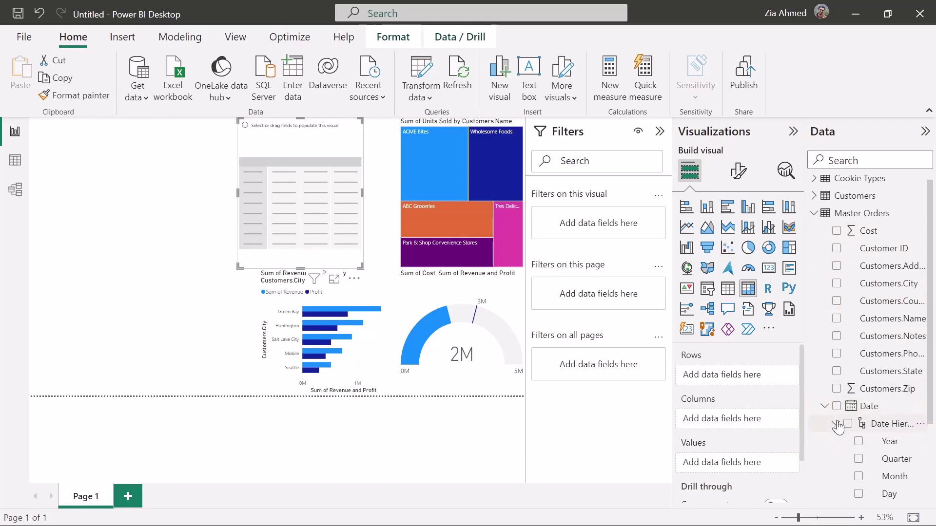
click(859, 478)
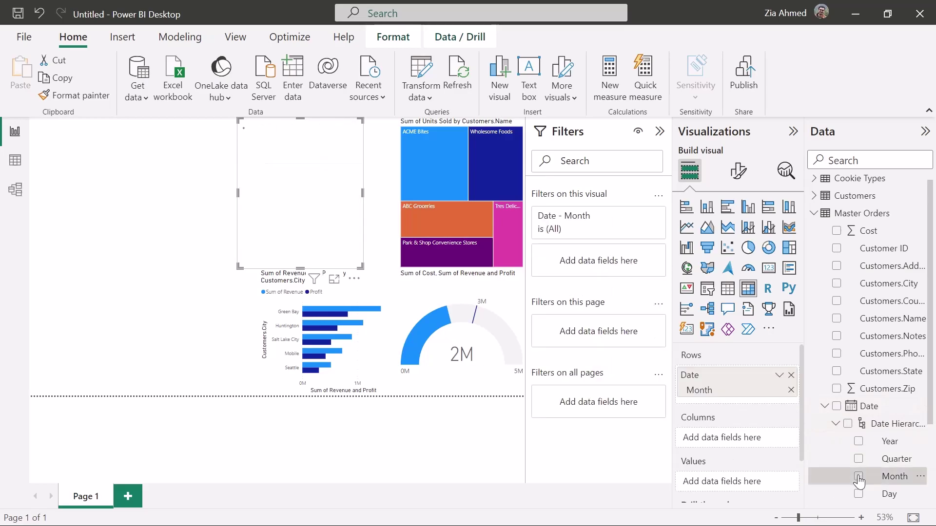
click(824, 406)
scroll(853, 395, down, 1)
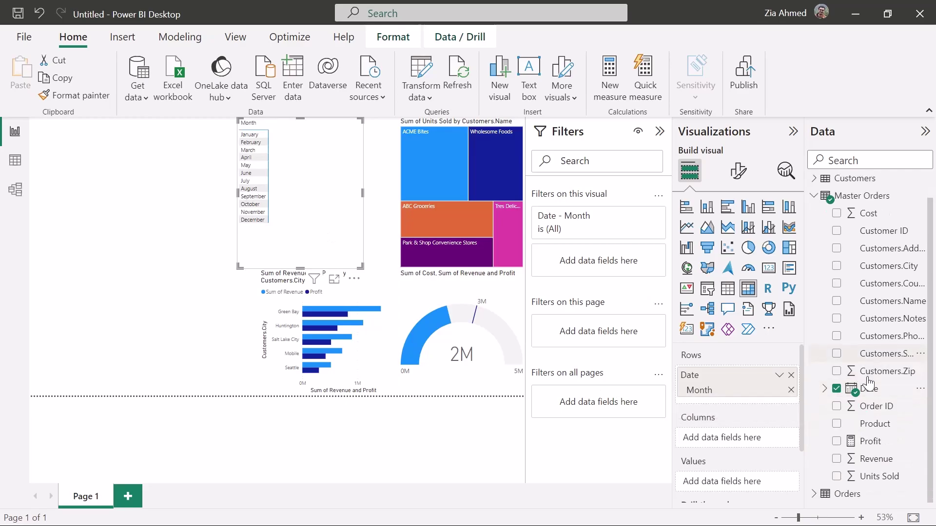
Add Revenue, Profit and Cost from Master Orders as the matrix's values.
click(839, 467)
click(837, 456)
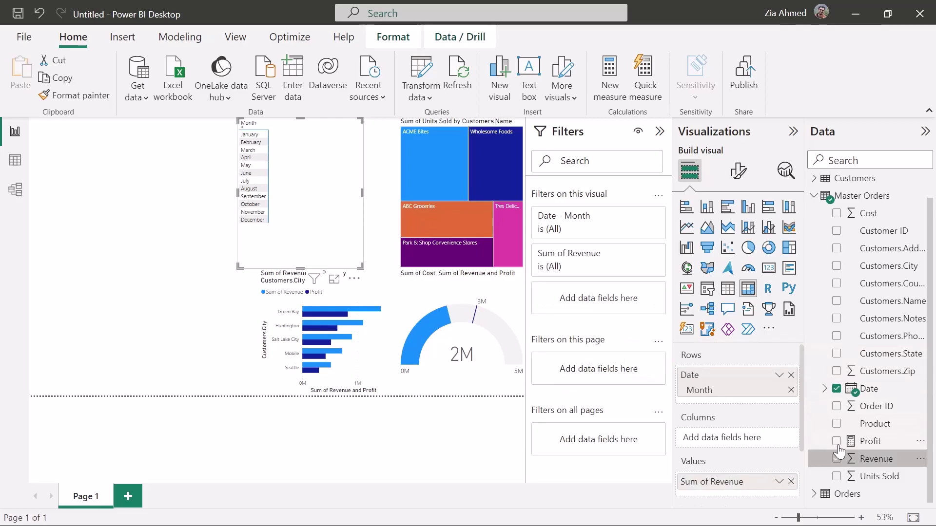
click(837, 444)
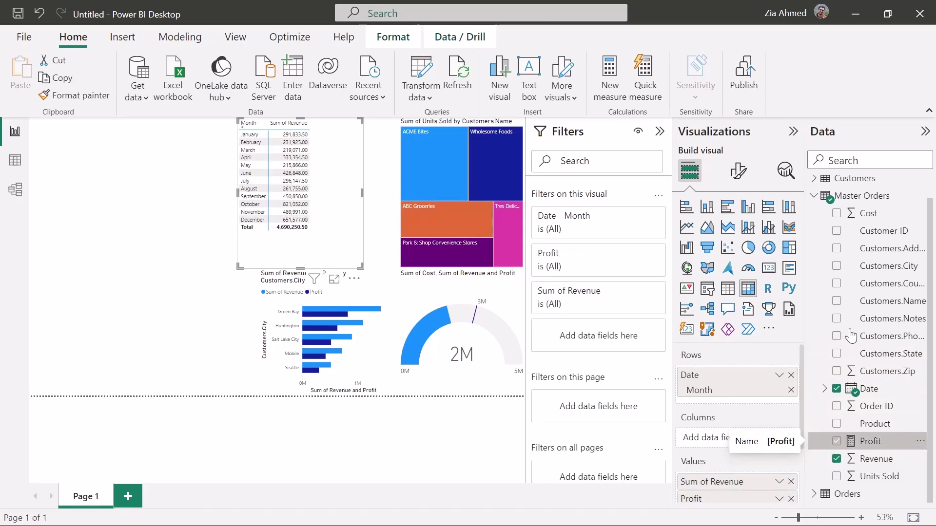
click(837, 214)
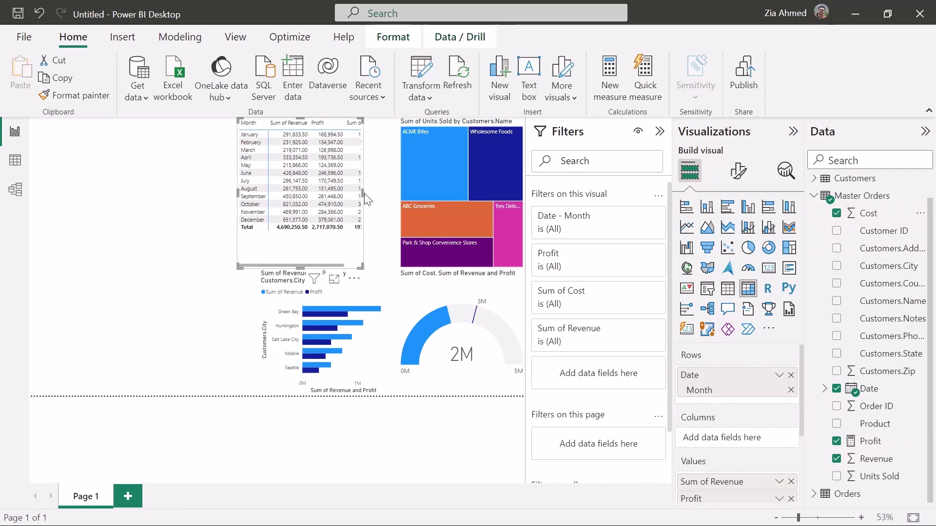
Widen the matrix up to the treemap, align its left edge with the bar chart below, and deselect it.
drag(362, 193, 406, 190)
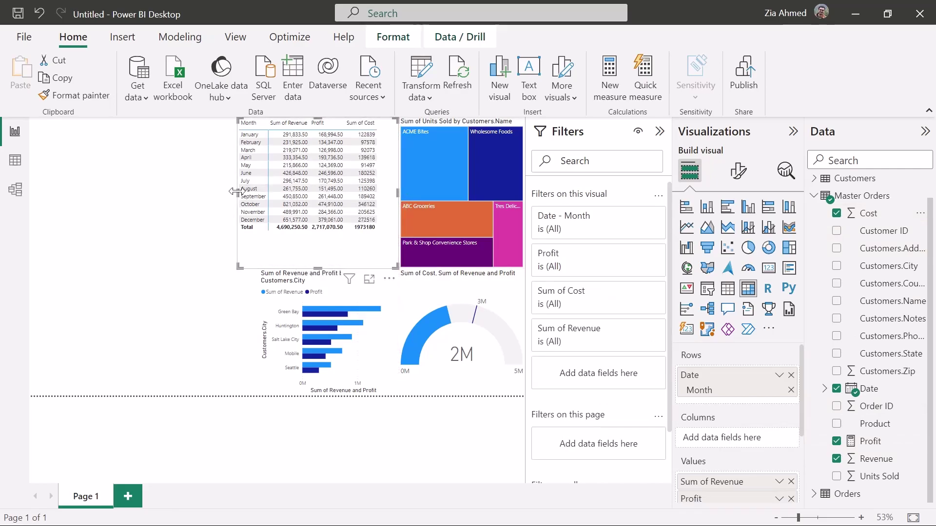
drag(244, 195, 259, 197)
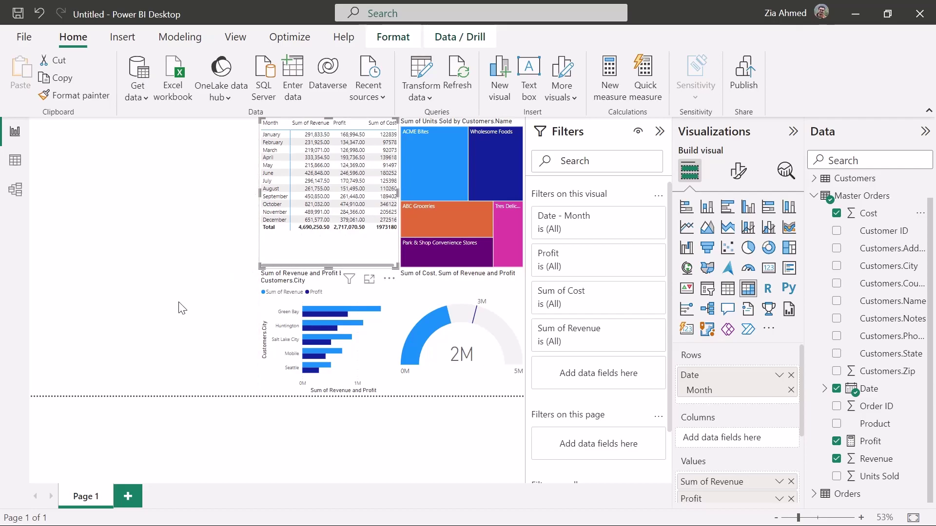
click(213, 280)
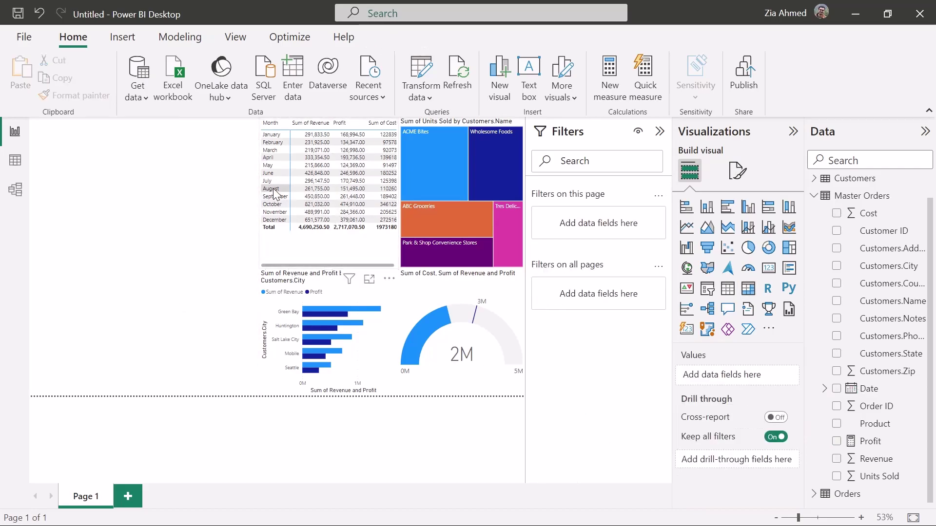
Test cross-filtering by selecting August, October and April in the matrix and ACME Bites in the treemap, and clear the selection.
click(274, 192)
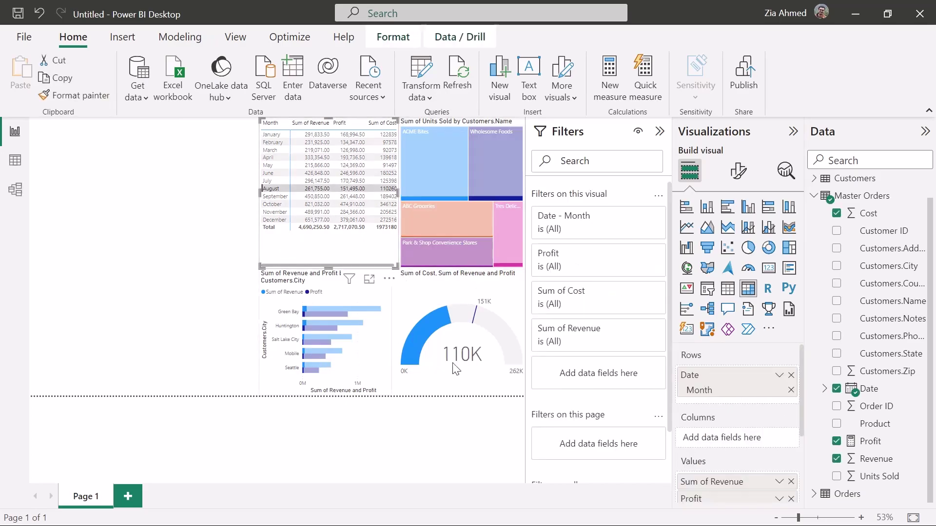
click(276, 205)
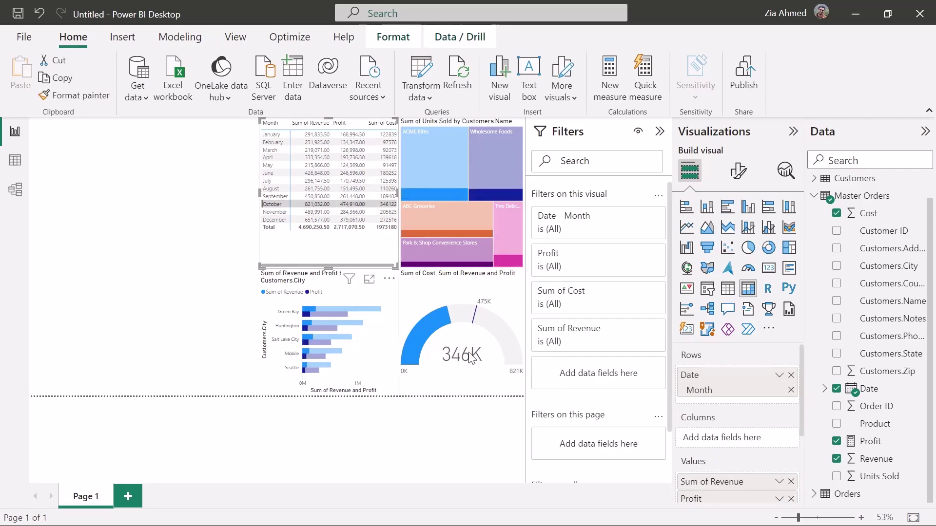
click(276, 157)
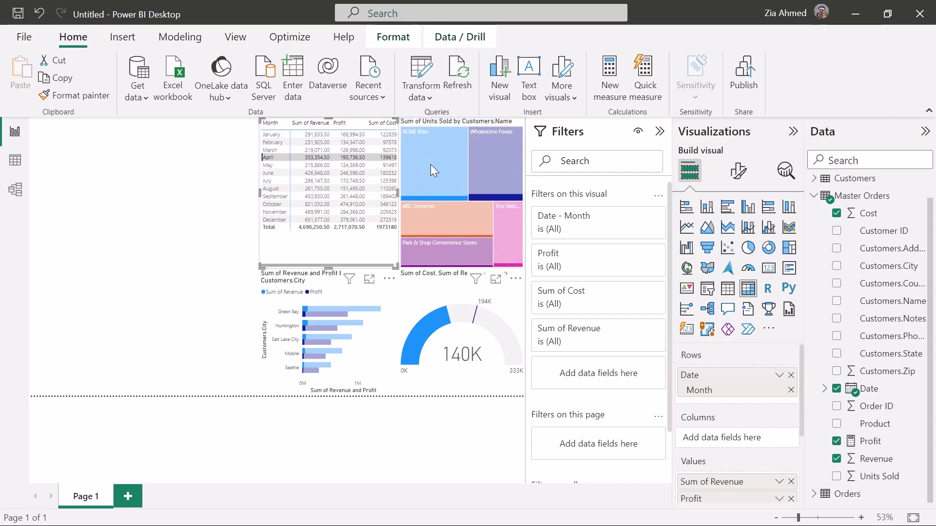
click(427, 139)
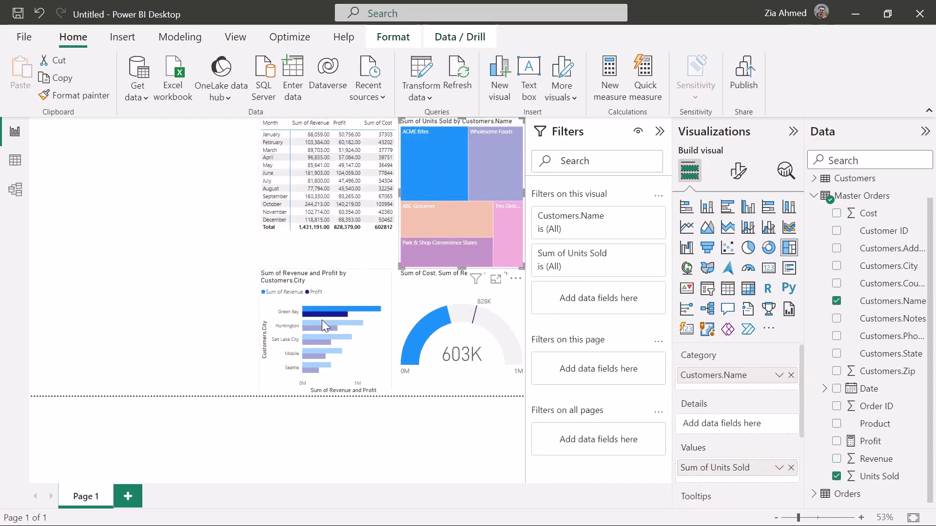
click(329, 246)
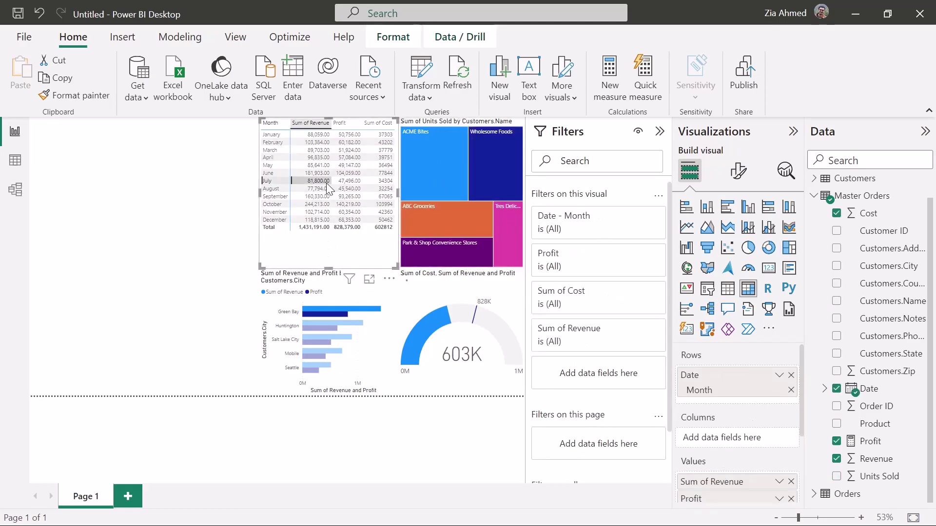
click(325, 180)
click(325, 250)
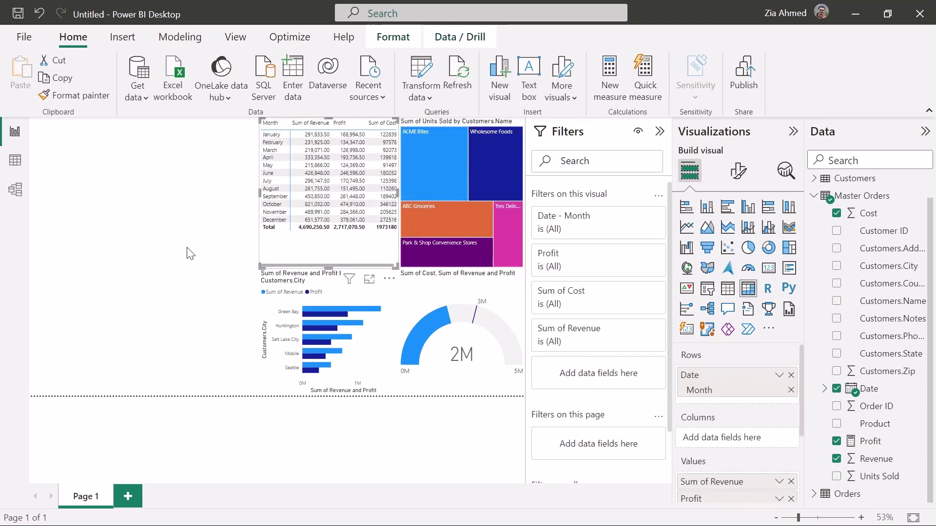
After checking the sample dashboard, add a pie chart showing Profit by Product in the page's upper-left corner.
key(alt+Tab)
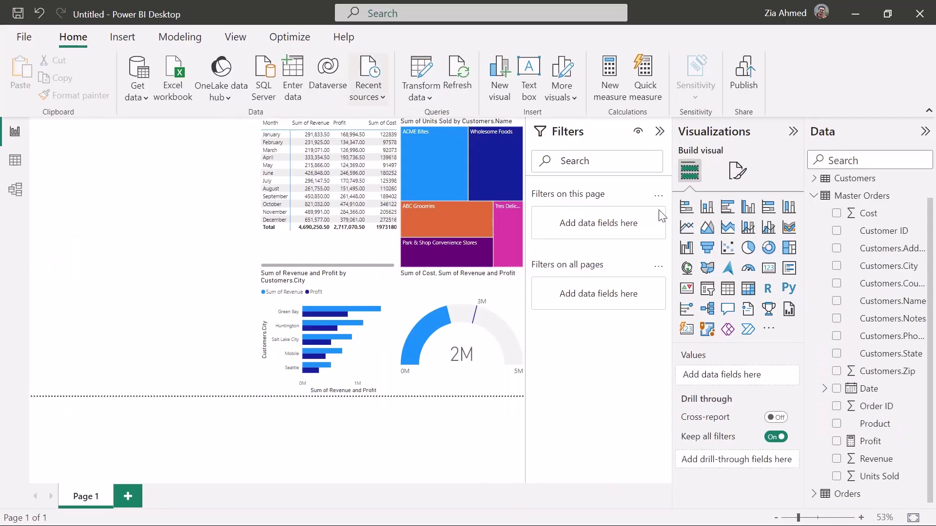
click(748, 248)
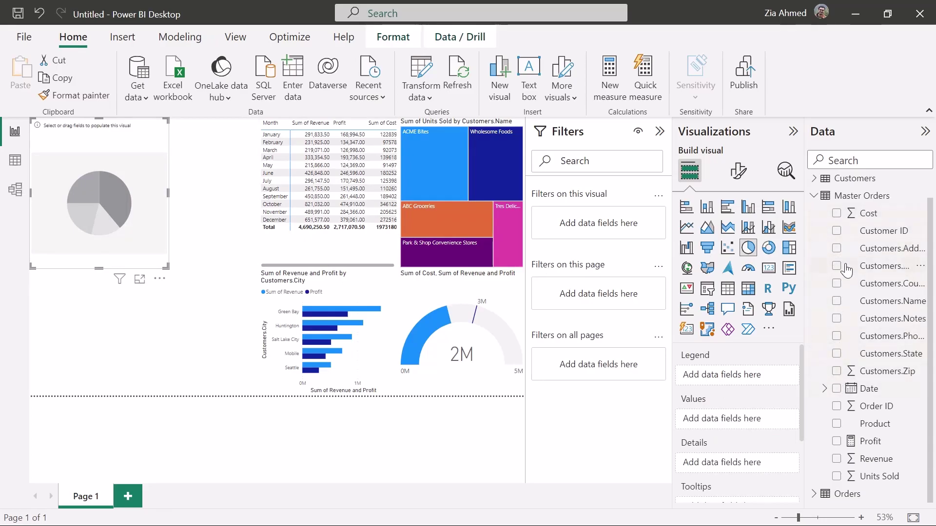
click(836, 424)
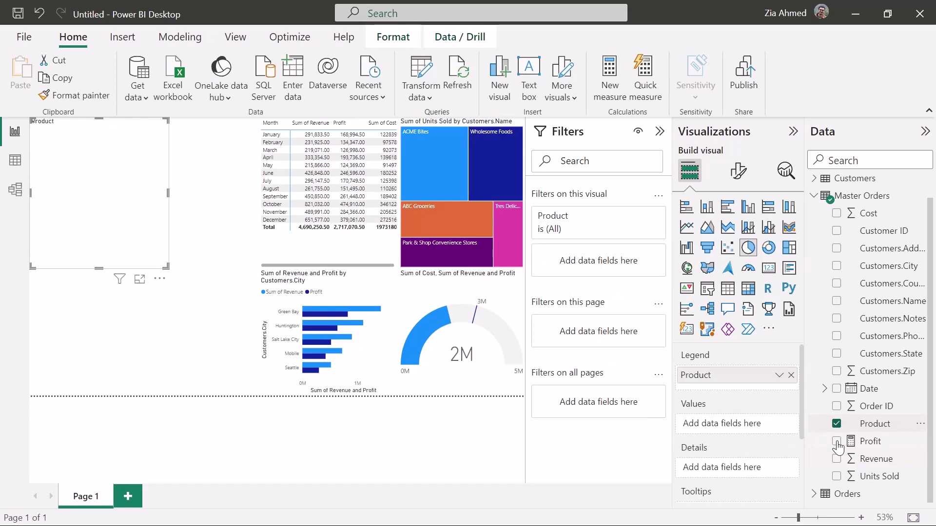
click(837, 442)
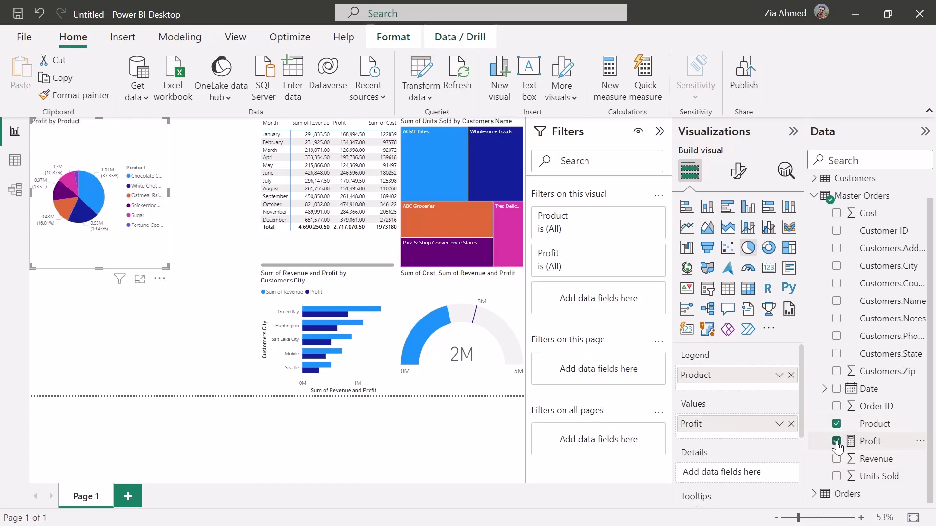
Widen the pie chart up to the matrix, reduce its height to about half the matrix's, and deselect it.
drag(168, 194, 264, 189)
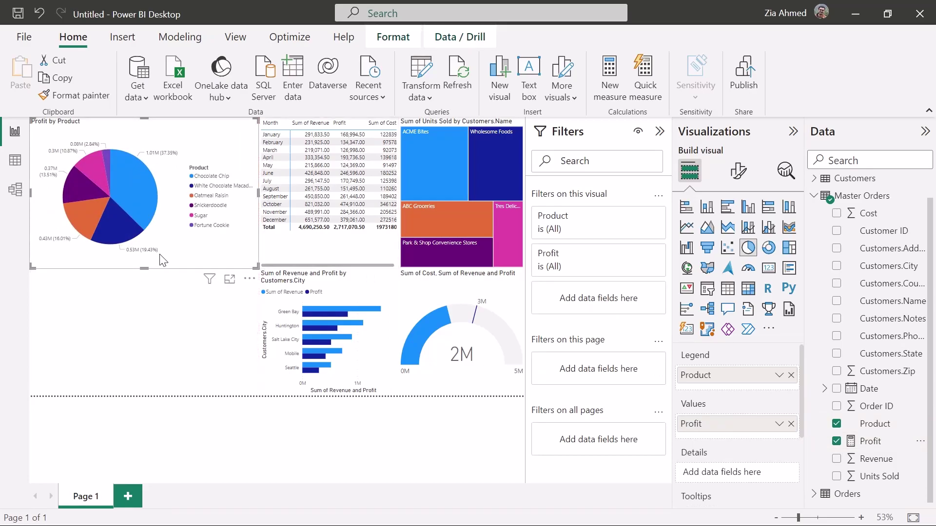
drag(146, 246, 147, 201)
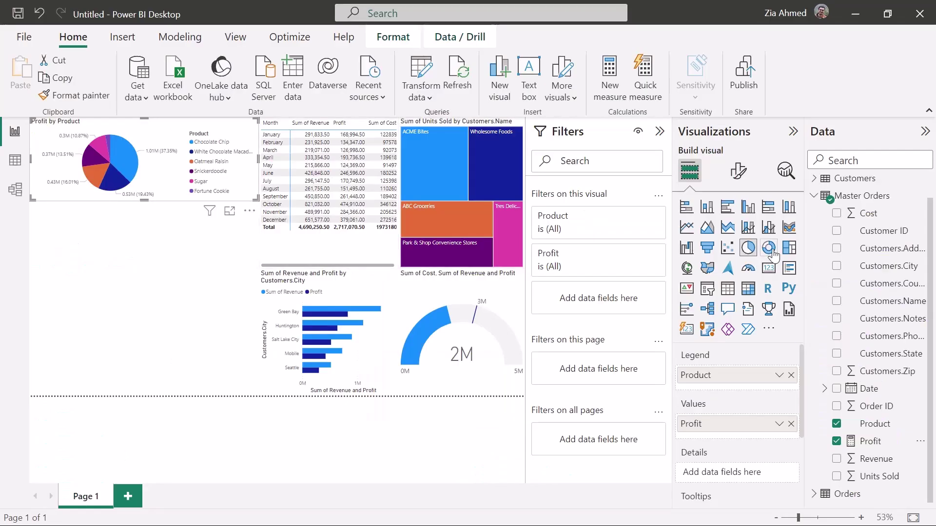
key(Escape)
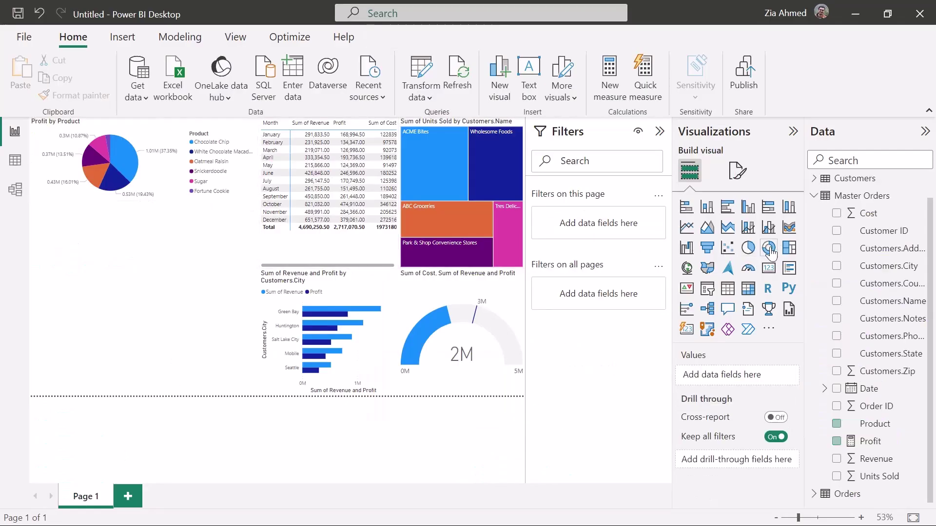
Add a donut chart showing Units Sold by Customers.State directly below the pie chart.
click(769, 249)
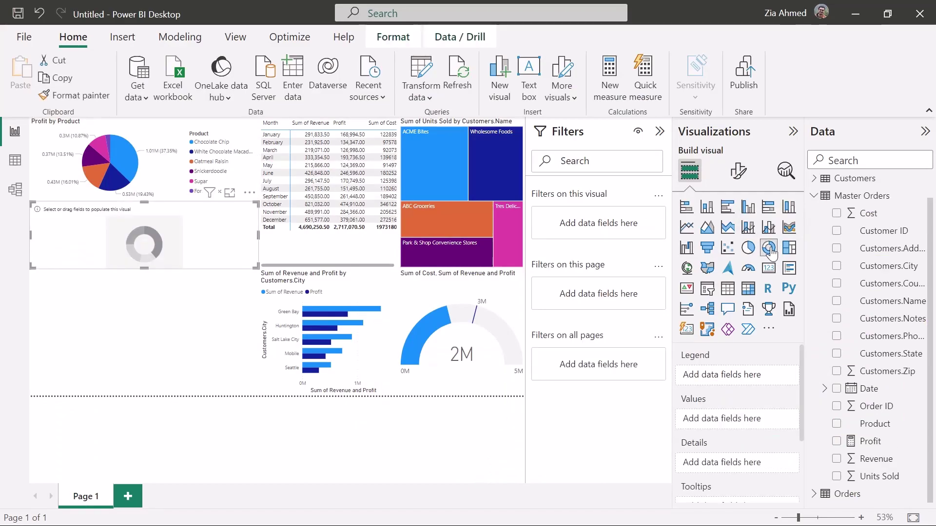
click(837, 355)
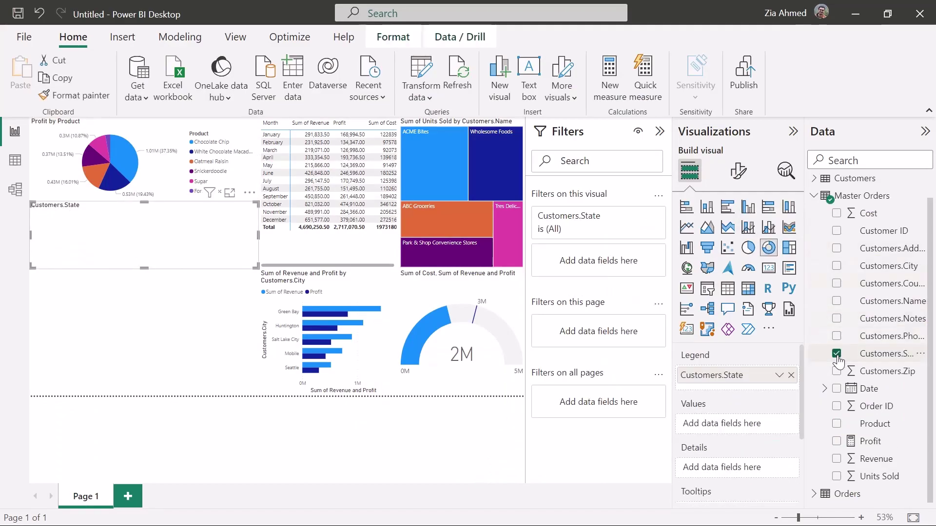
click(837, 479)
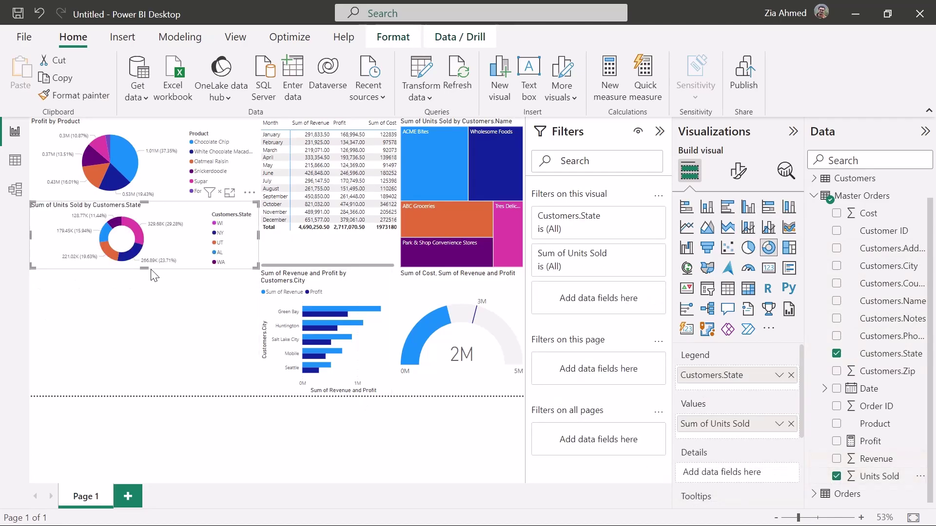
Reduce the pie chart's height slightly, extend the donut chart's upper edge to meet it, and clear the selection.
click(146, 193)
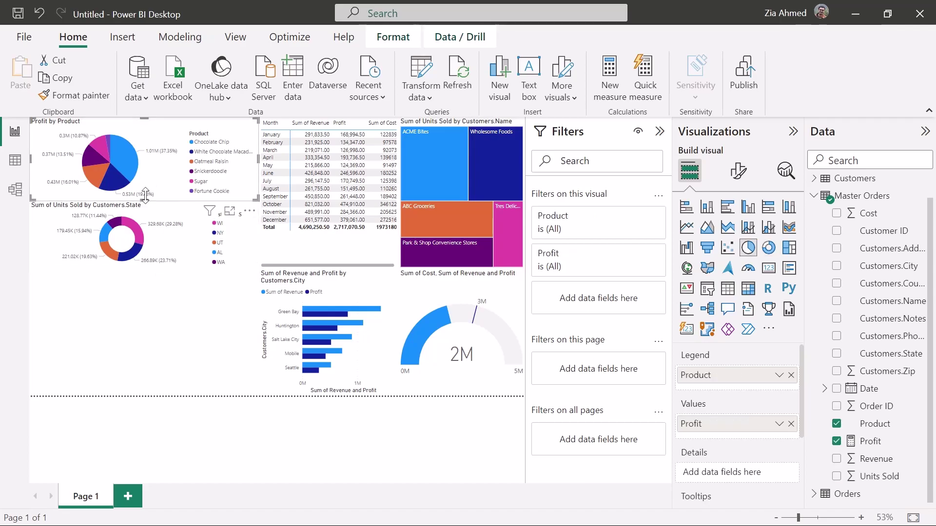
drag(145, 197, 144, 190)
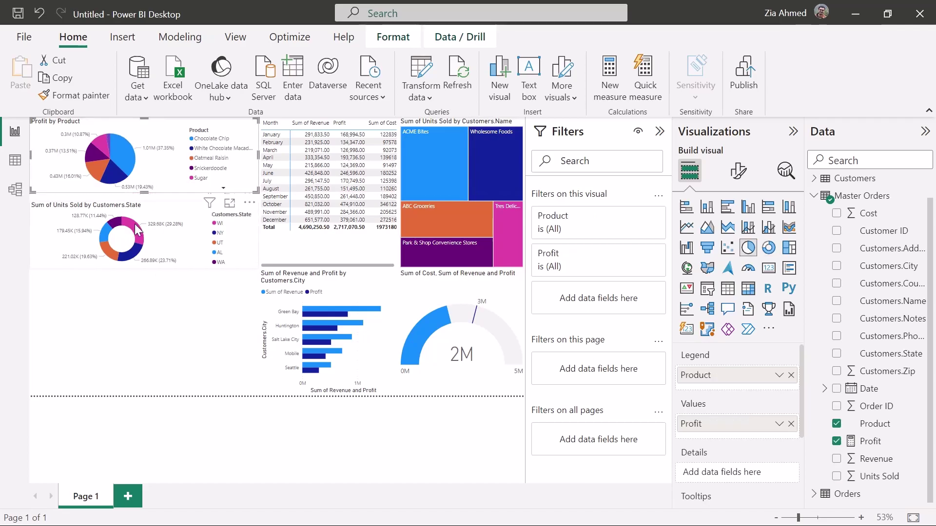
click(139, 201)
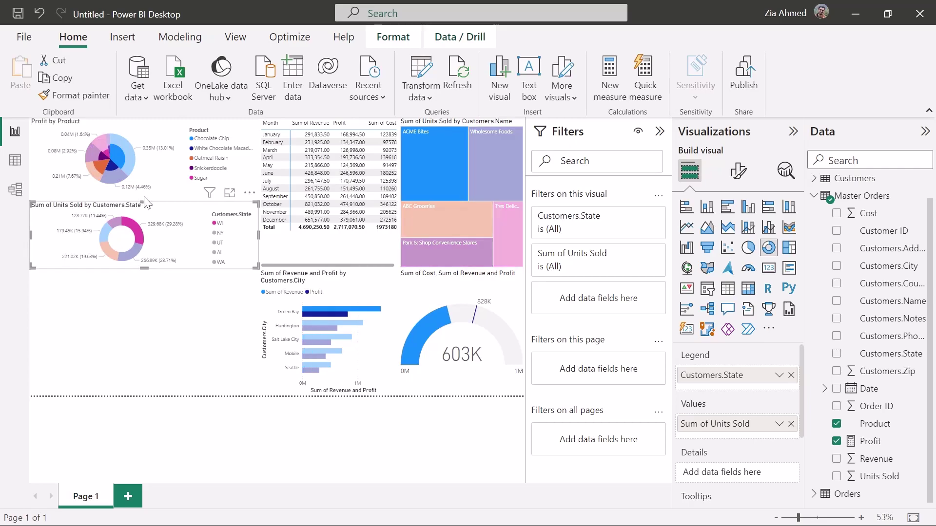
click(143, 195)
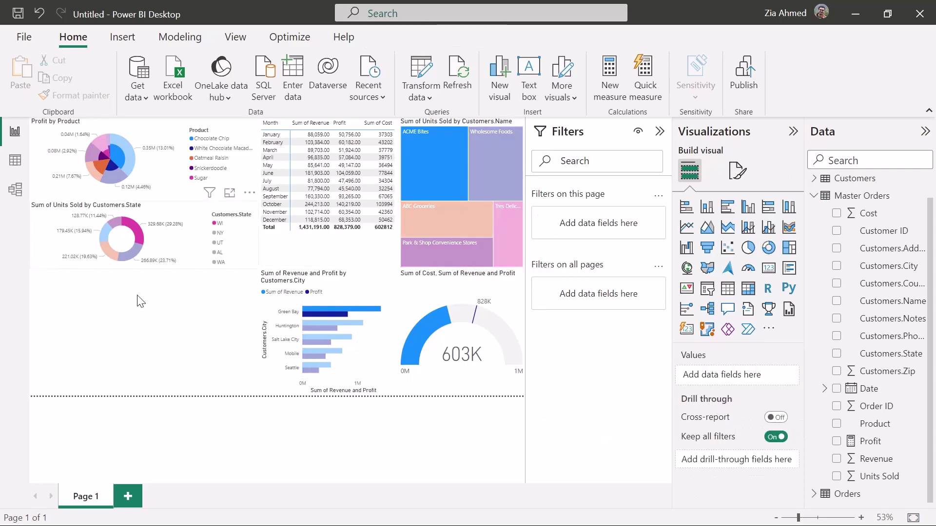
click(177, 238)
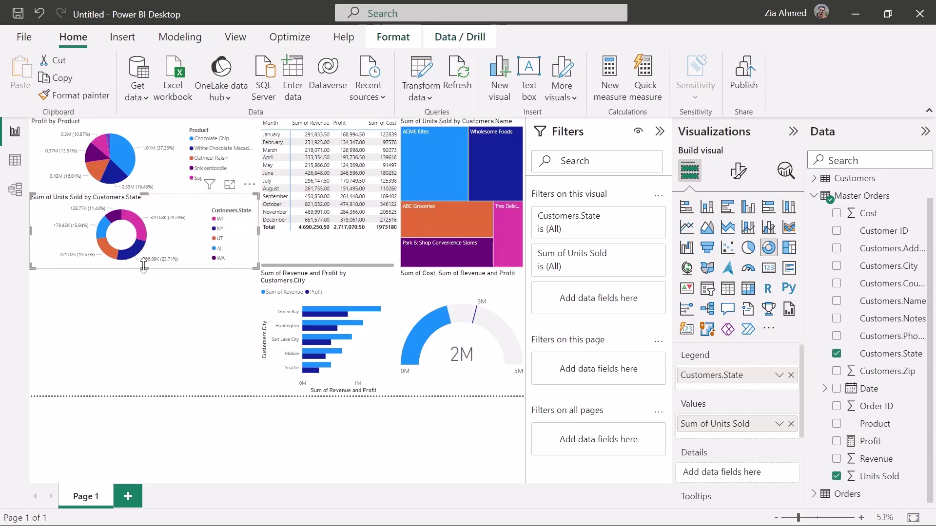
mouse_move(144, 265)
mouse_down()
mouse_move(146, 253)
mouse_move(148, 268)
mouse_up()
click(147, 332)
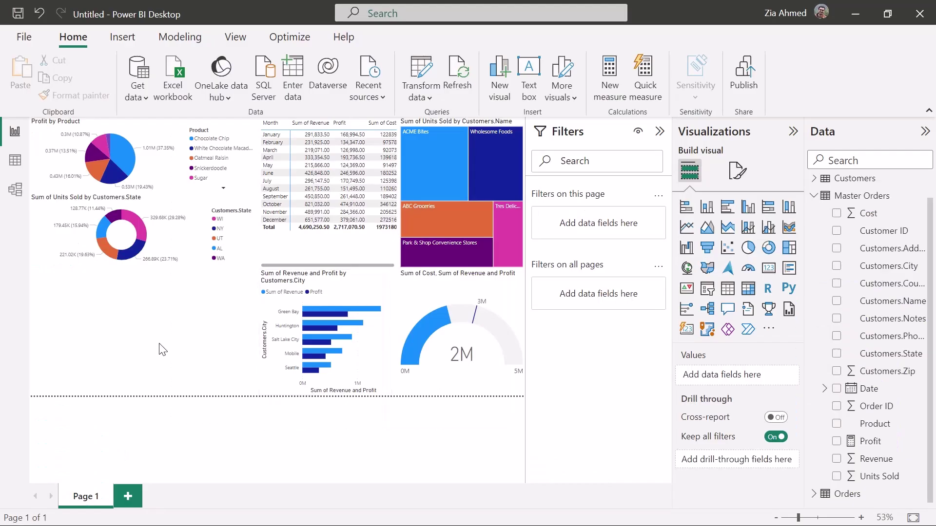
Add a card showing Units Sold, shrunk to a small tile in the page's lower-left corner.
click(771, 273)
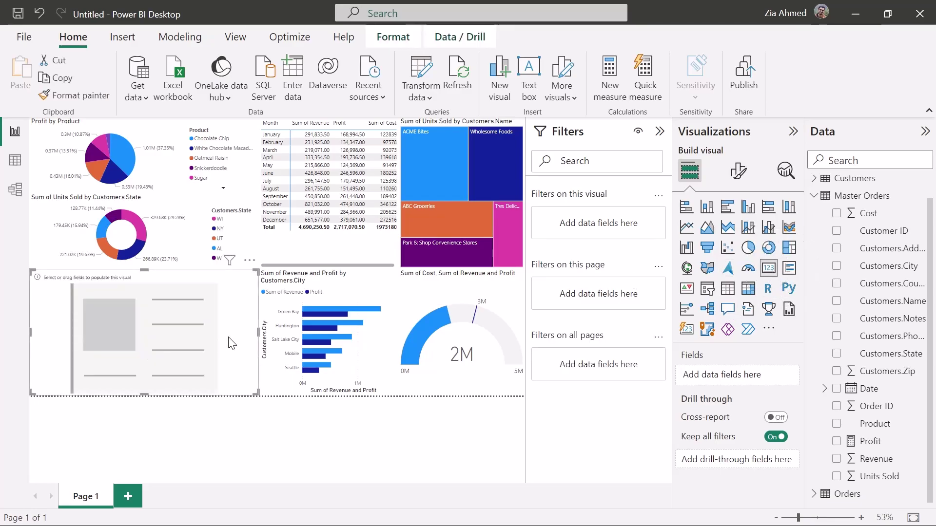
drag(257, 332, 118, 339)
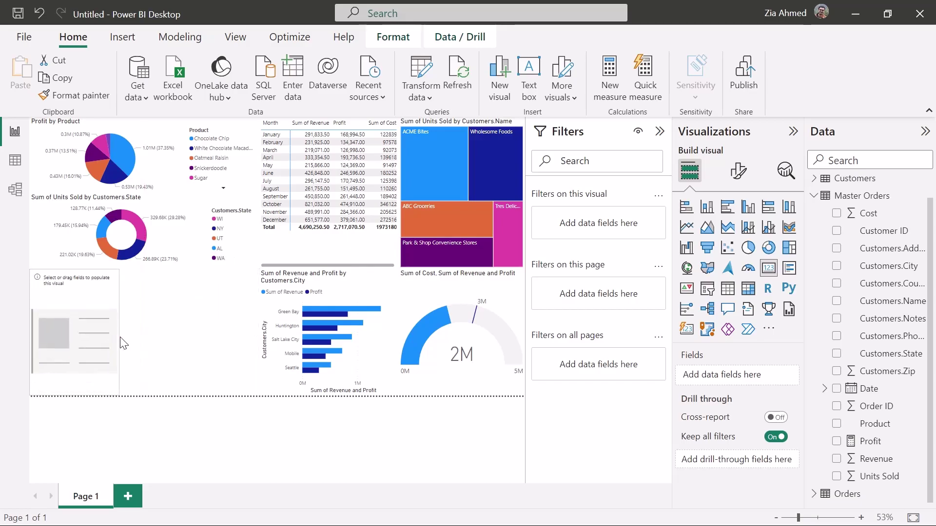
drag(74, 269, 74, 334)
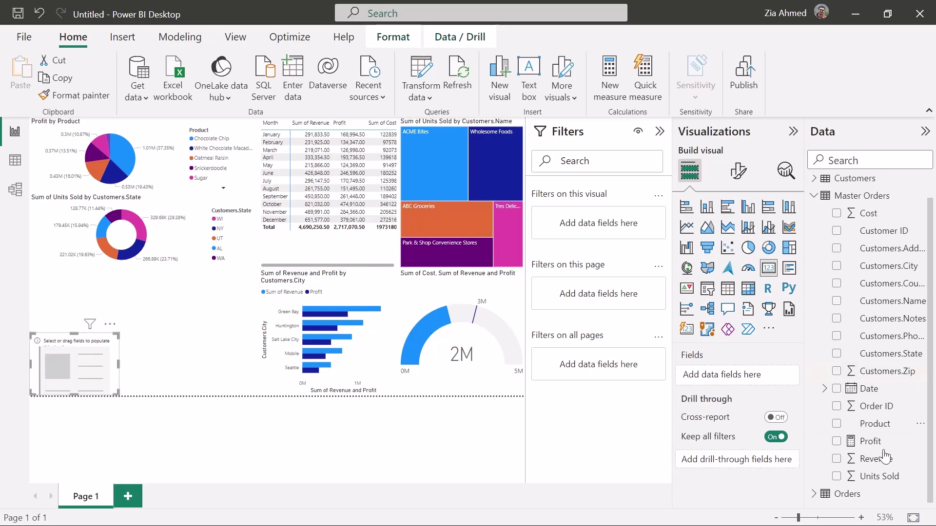
click(837, 476)
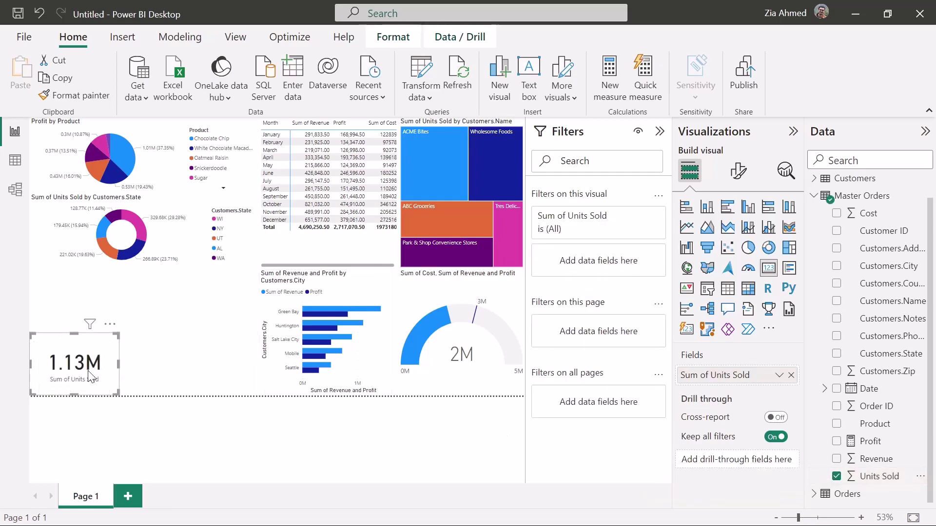
Duplicate the Units Sold card three times and arrange the four cards in a two-by-two grid below the donut chart.
key(ctrl+c)
key(ctrl+v)
key(ctrl+v)
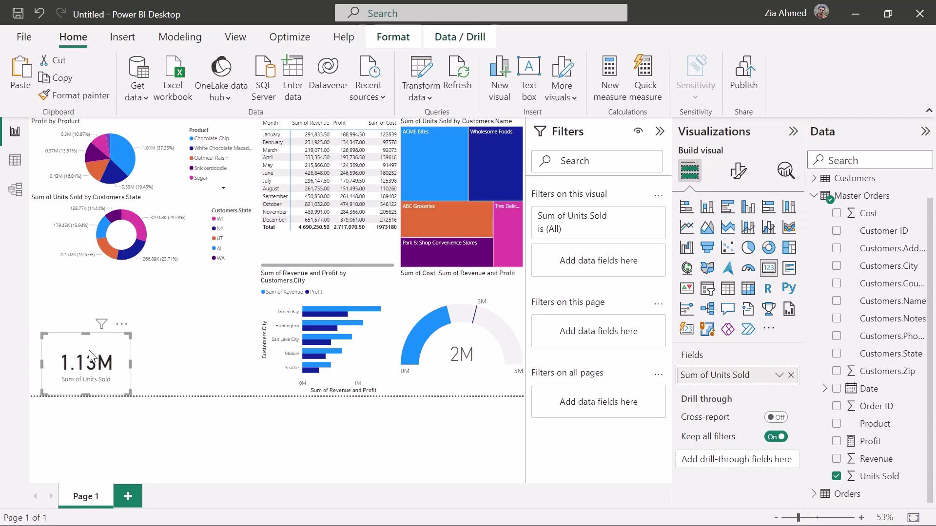
drag(88, 359, 174, 359)
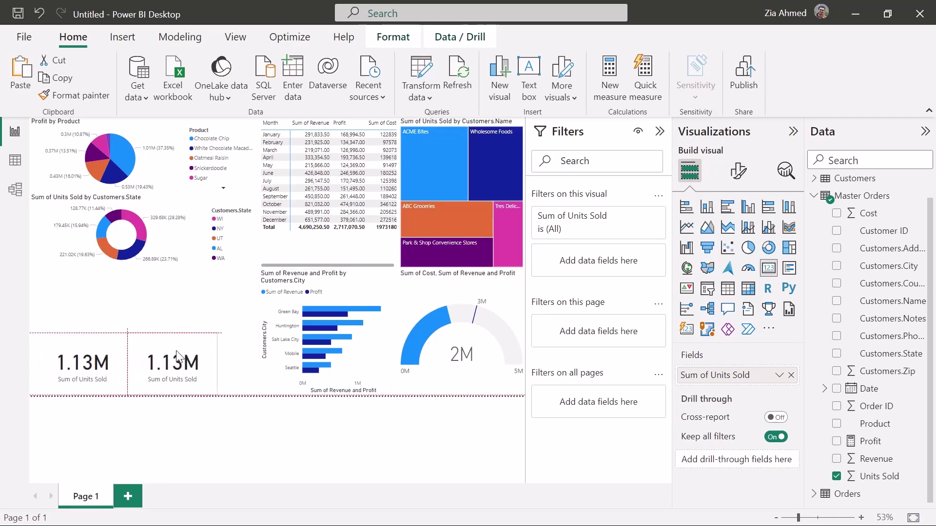
drag(87, 365, 174, 307)
key(ctrl+v)
click(67, 307)
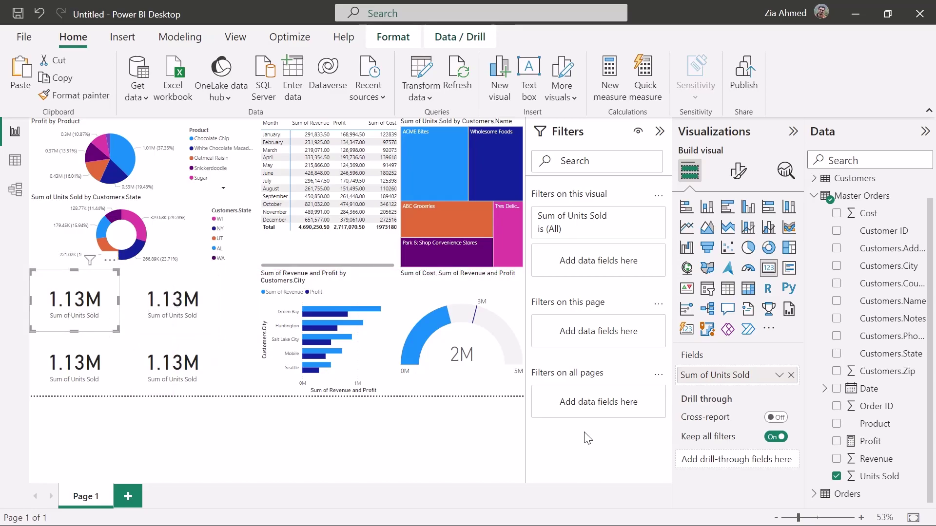
Replace Units Sold with Profit in the grid's upper-left card and with Revenue in its upper-right card.
click(836, 476)
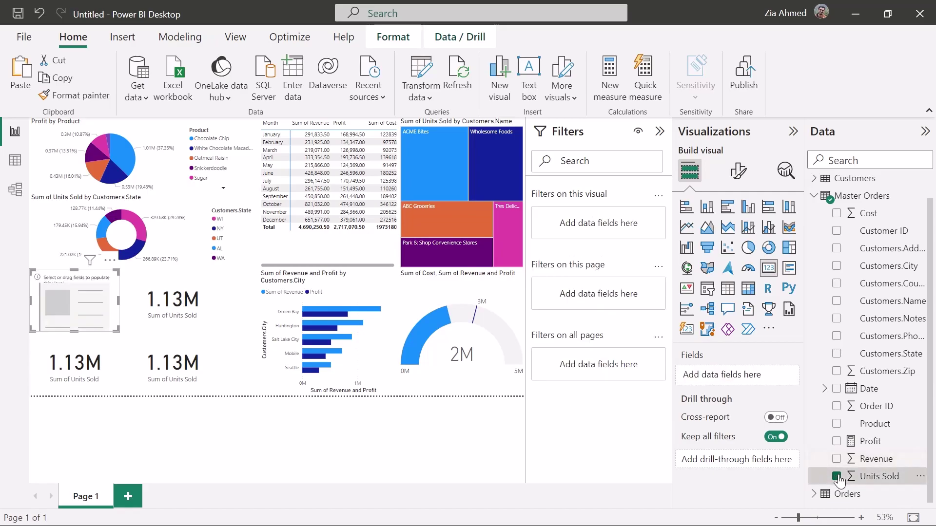
click(836, 441)
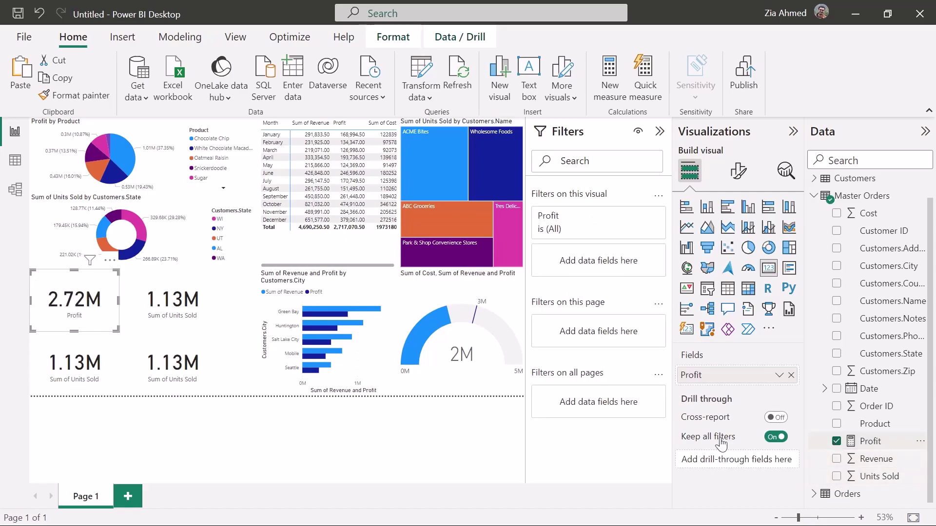
click(188, 319)
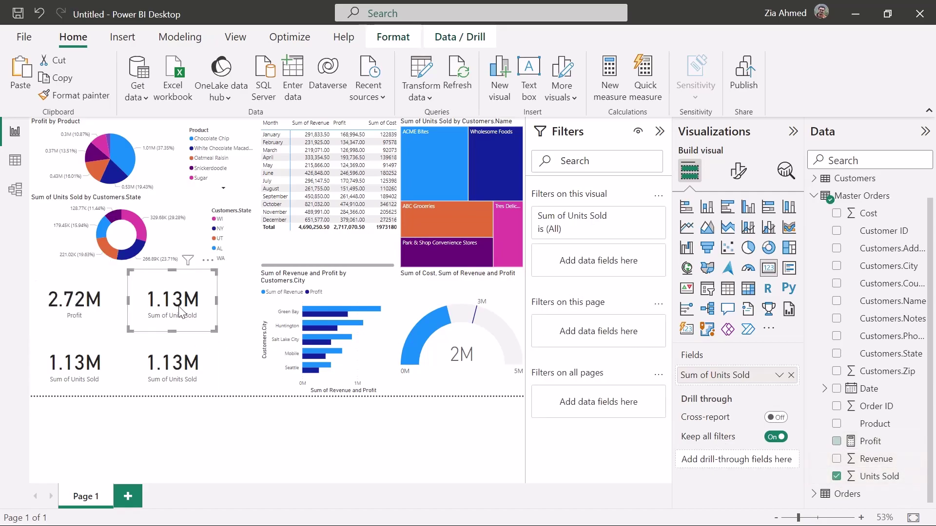
click(837, 476)
click(836, 459)
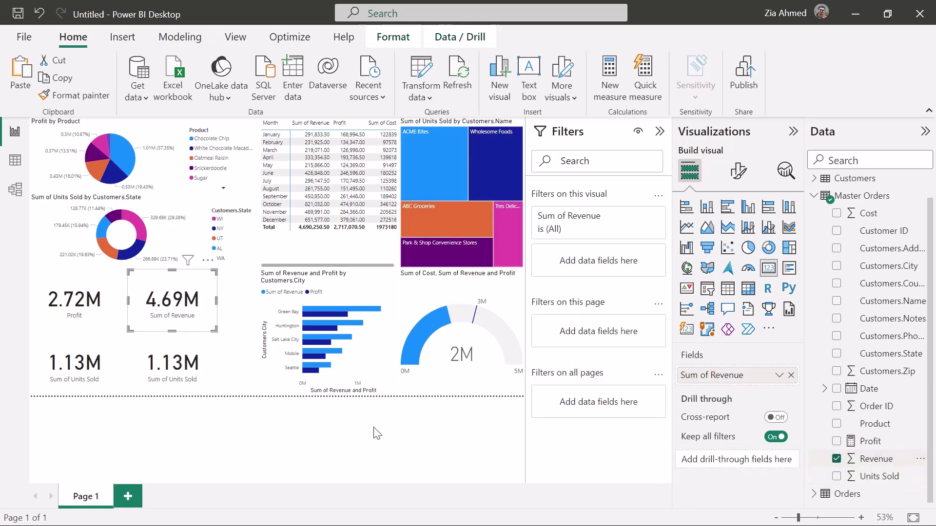
Replace Units Sold with Cost in the grid's lower-right card and deselect it.
click(181, 365)
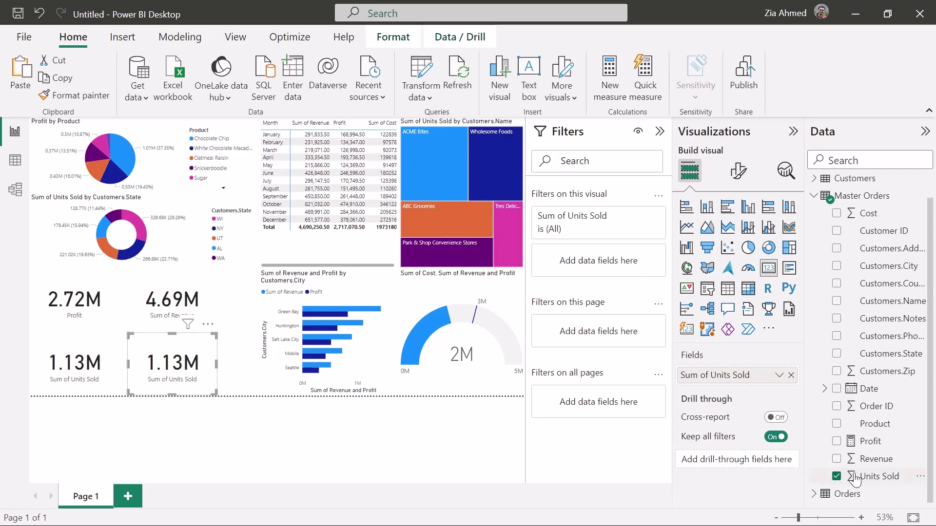
click(837, 477)
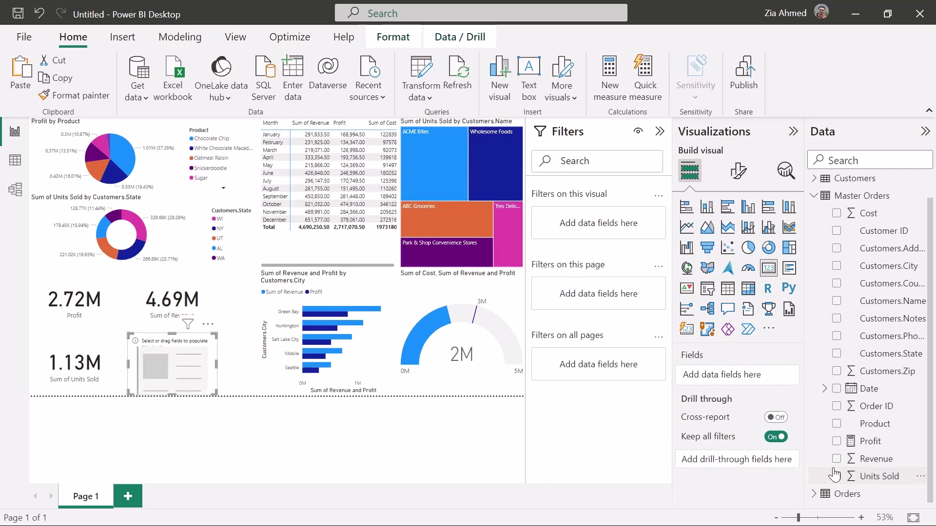
click(837, 214)
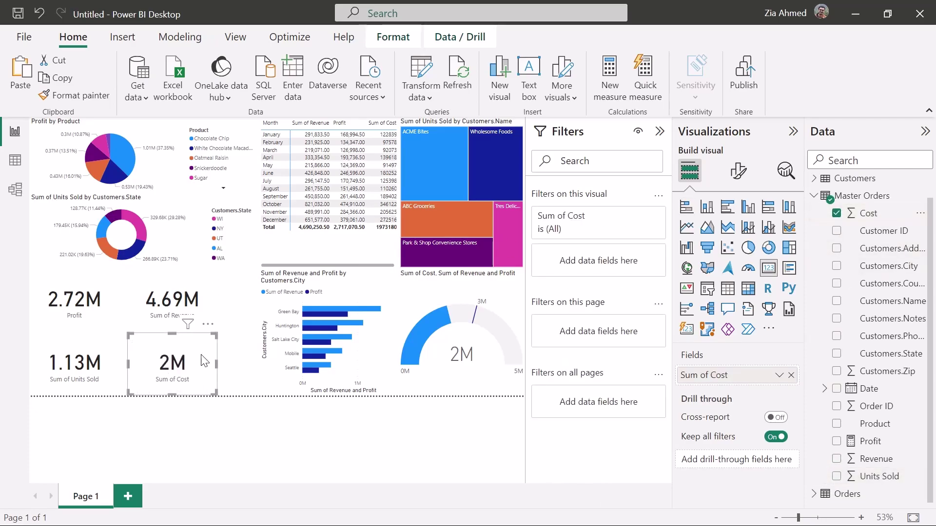
click(227, 449)
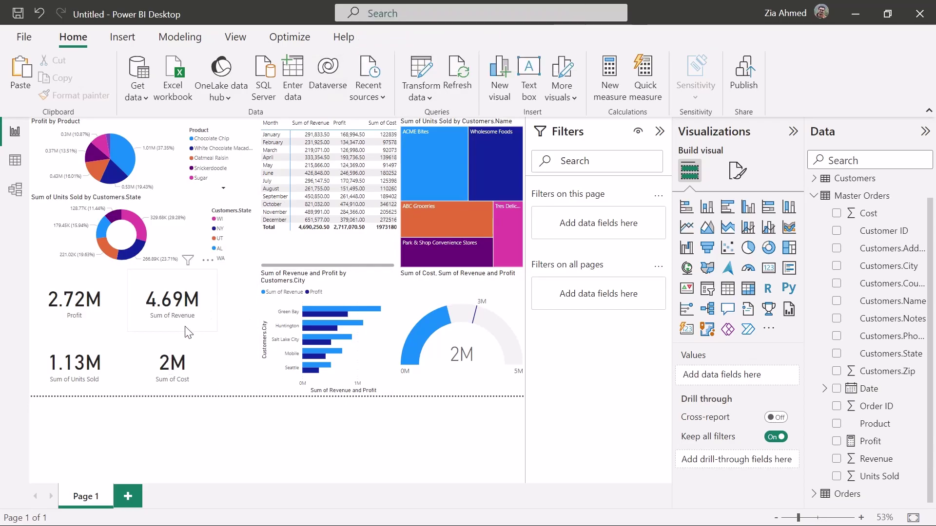
After checking the sample dashboard, move the Revenue and Cost cards left against the Profit and Units Sold cards.
key(alt+Tab)
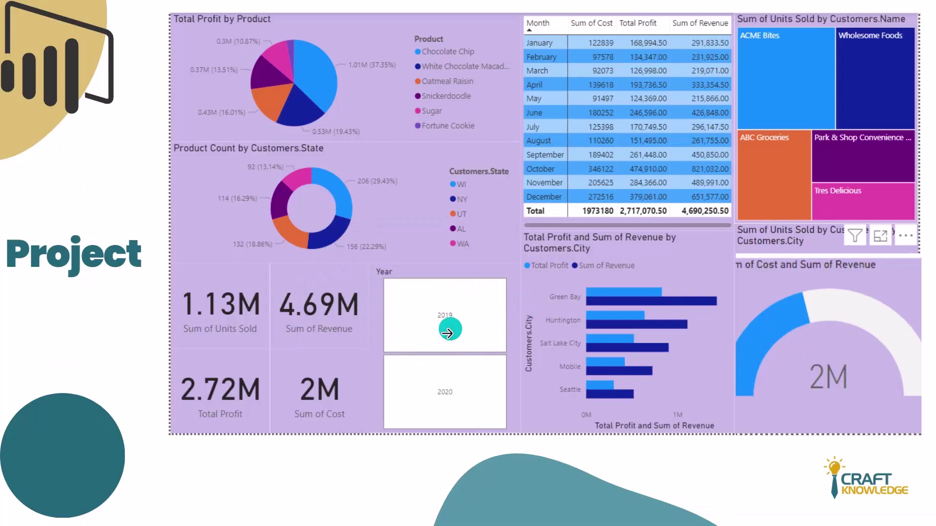
key(alt+Tab)
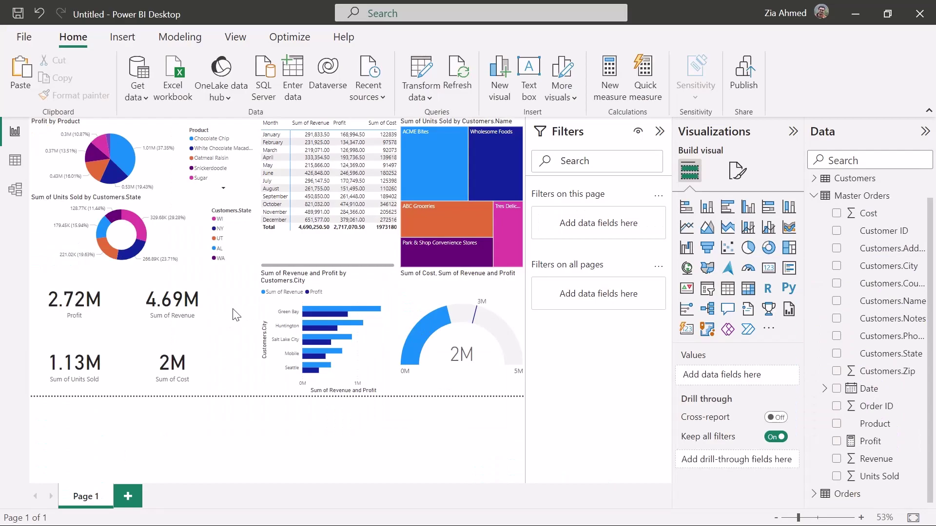
click(98, 324)
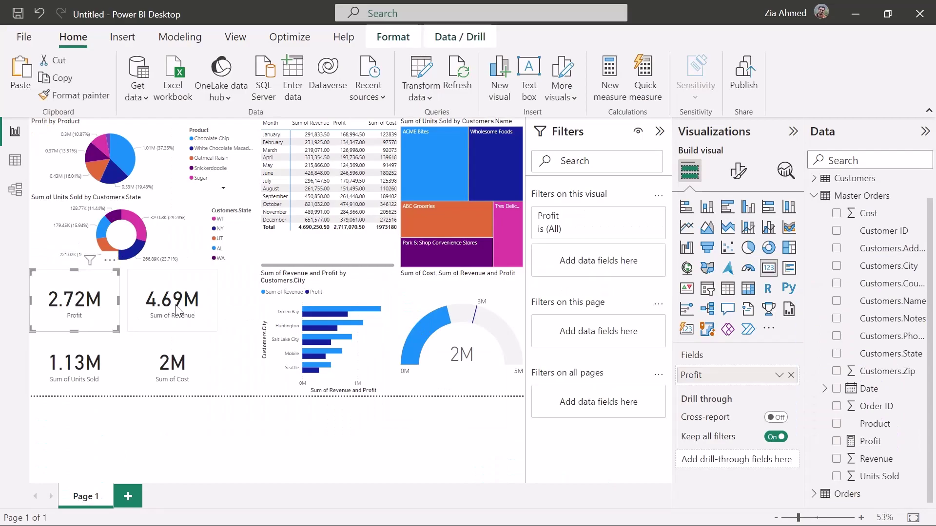
click(176, 310)
drag(169, 363, 157, 366)
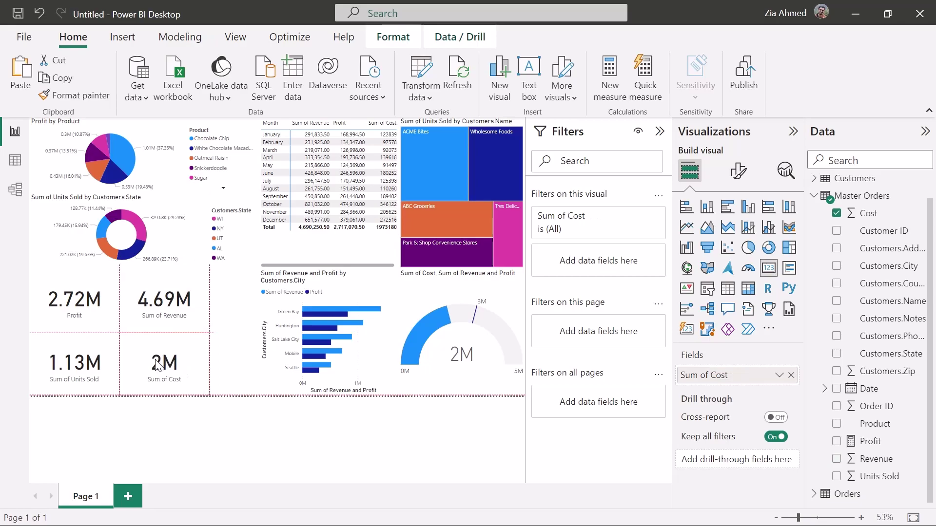
click(229, 334)
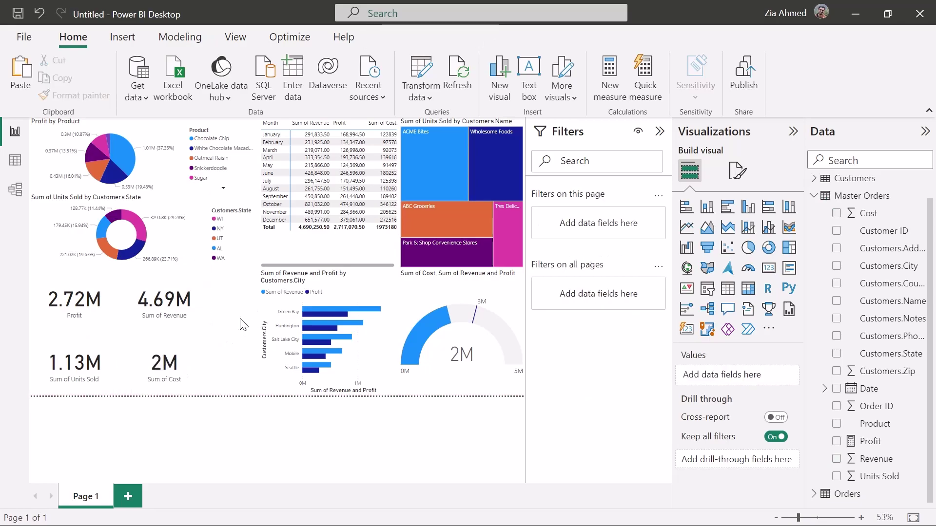
Add a slicer on the Year level of the Date hierarchy and place it beside the cards.
click(707, 291)
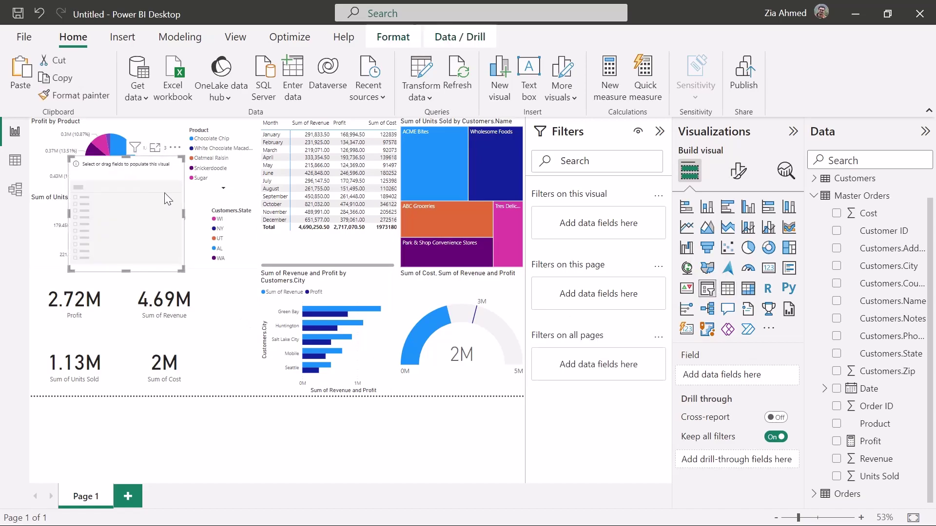
drag(136, 196, 234, 312)
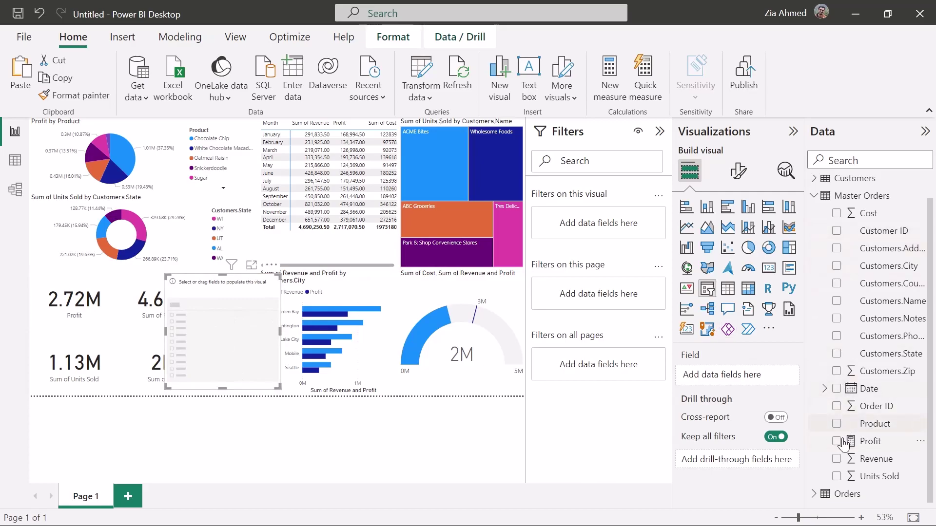
click(824, 388)
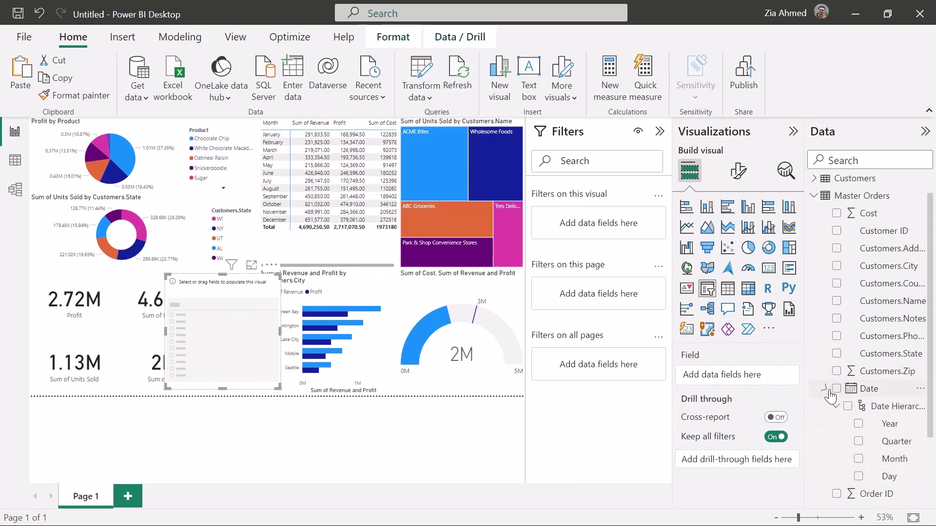
click(859, 425)
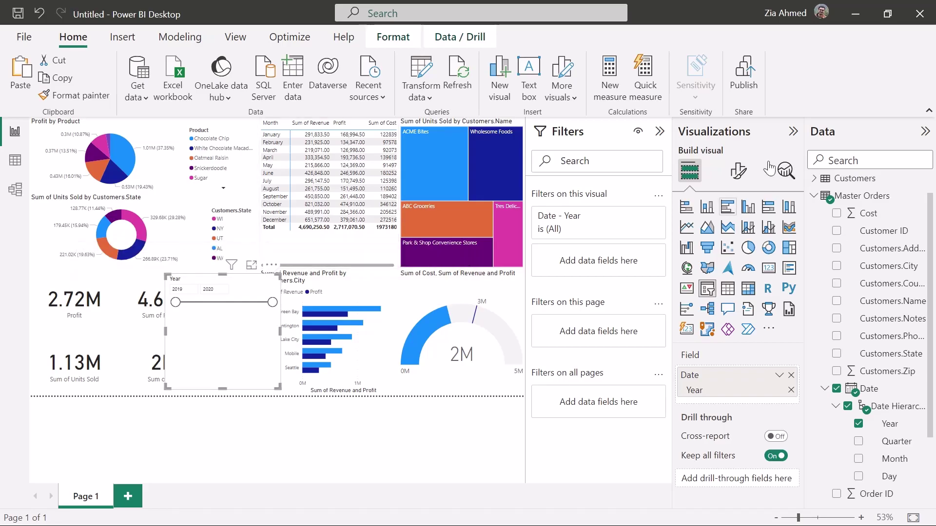
Try the Between and Dropdown styles on the Year slicer and settle on the Tile style.
click(737, 172)
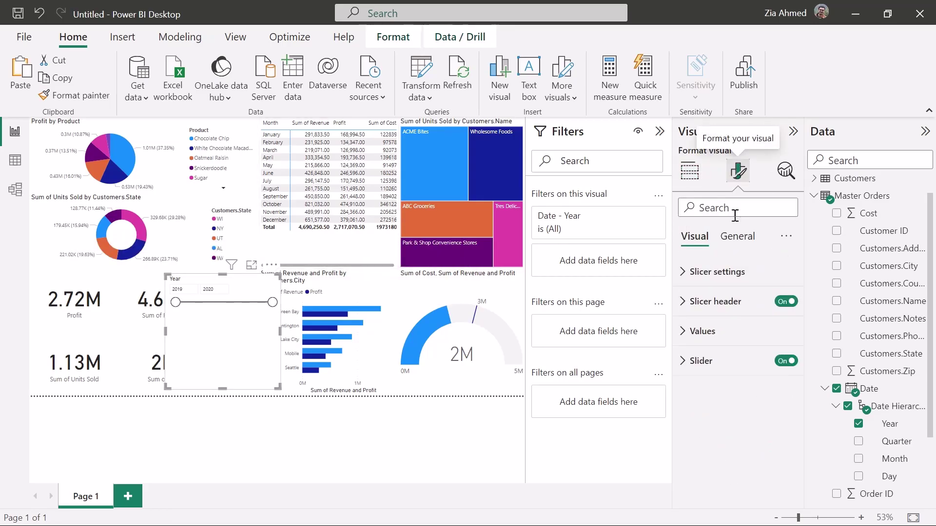
click(687, 278)
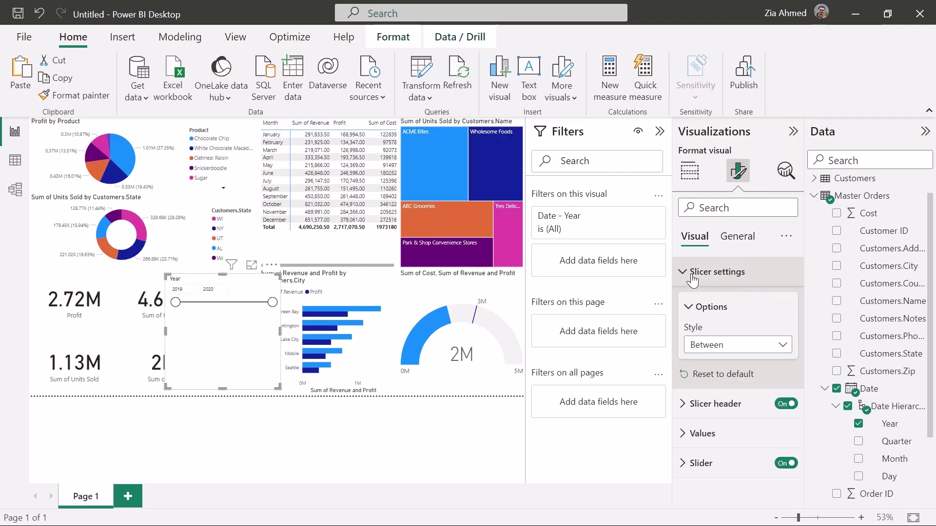
click(726, 347)
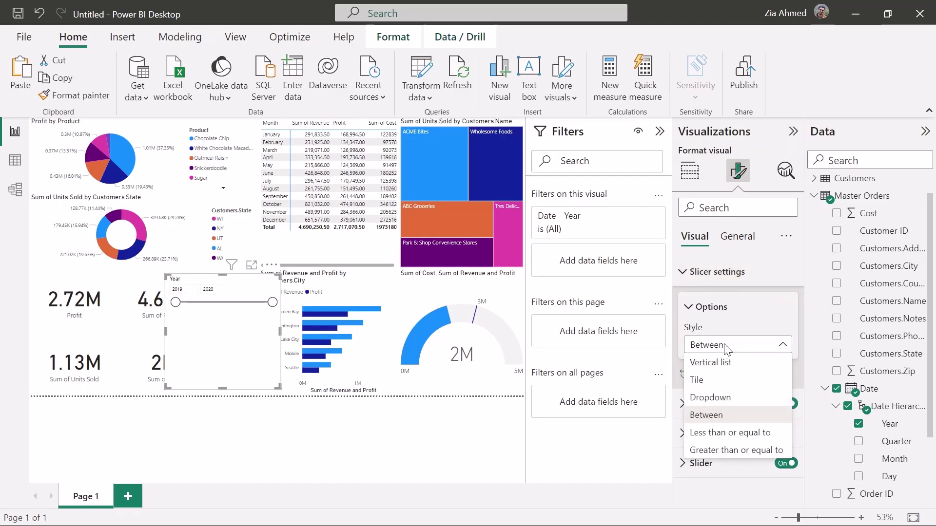
click(722, 388)
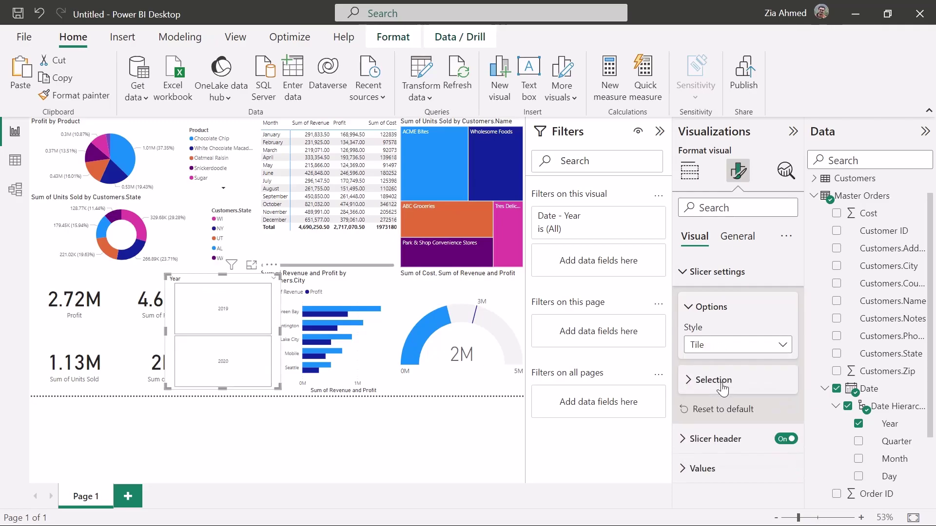
click(725, 346)
click(725, 415)
click(741, 349)
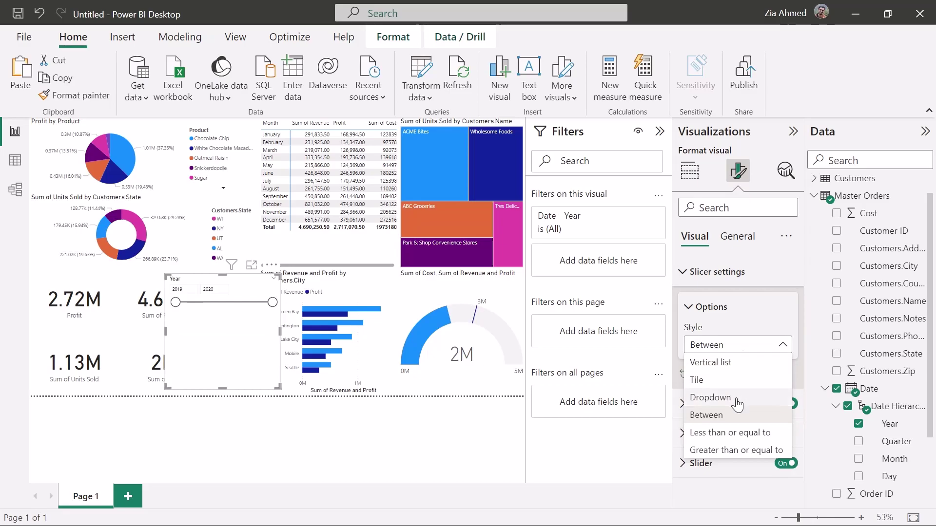
click(737, 398)
click(738, 350)
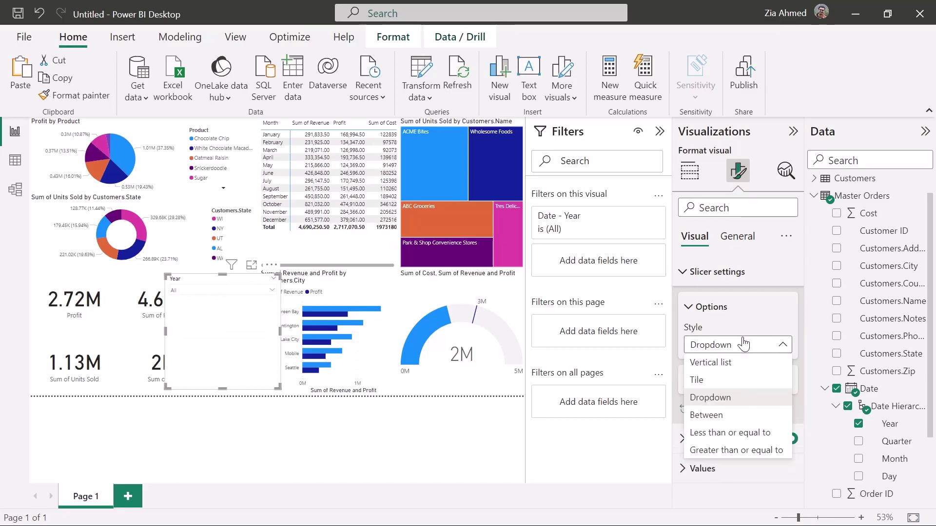
click(734, 395)
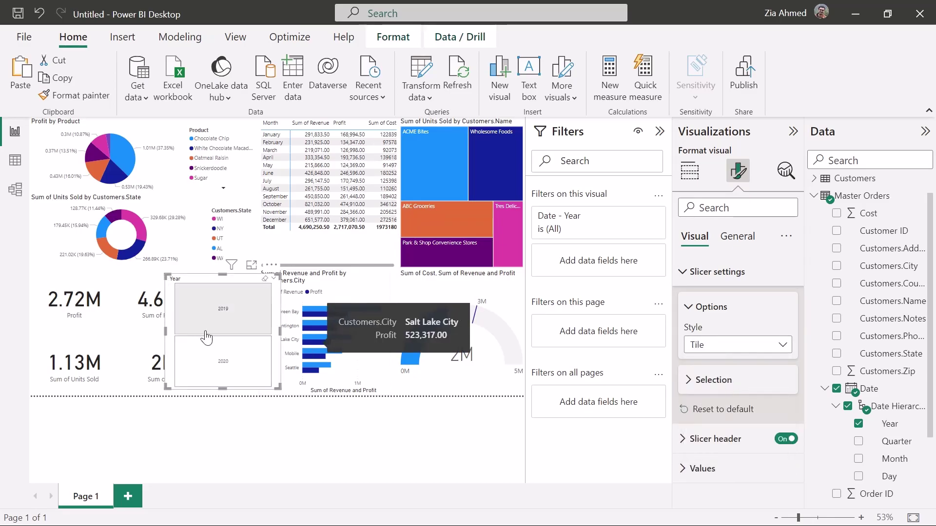
Fit the Year slicer between the Revenue and Cost cards and the bar chart, extending it down to the page's lower edge.
drag(225, 320, 210, 316)
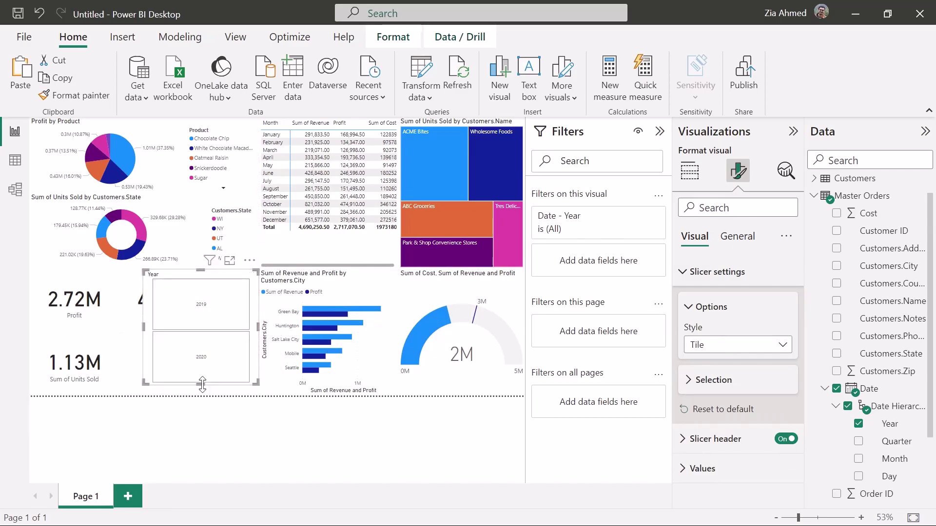
drag(202, 384, 204, 395)
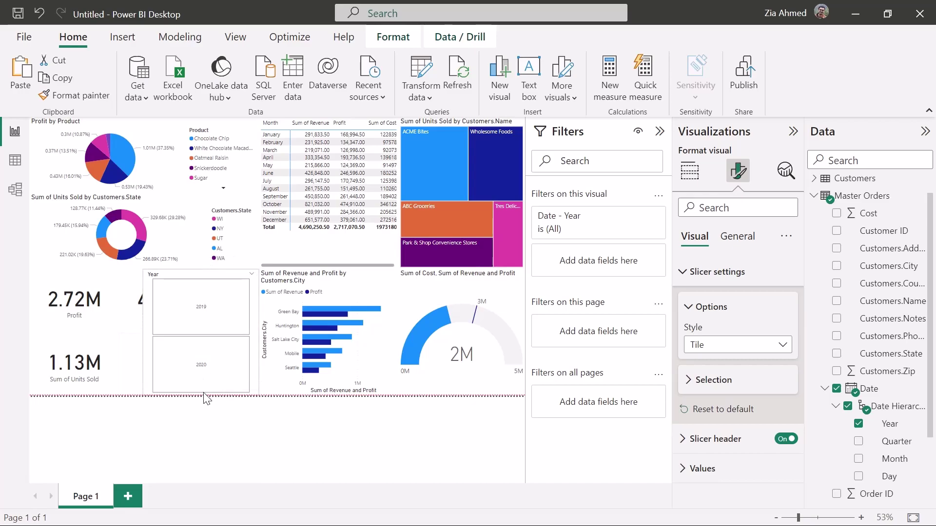
drag(142, 332, 210, 341)
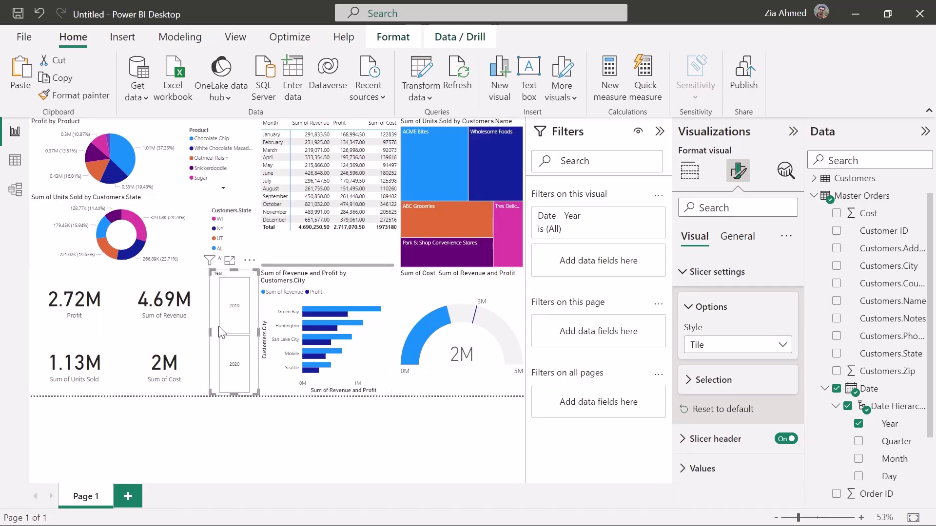
Narrow the Profit and Units Sold cards and move the Revenue and Cost cards left against them.
click(104, 312)
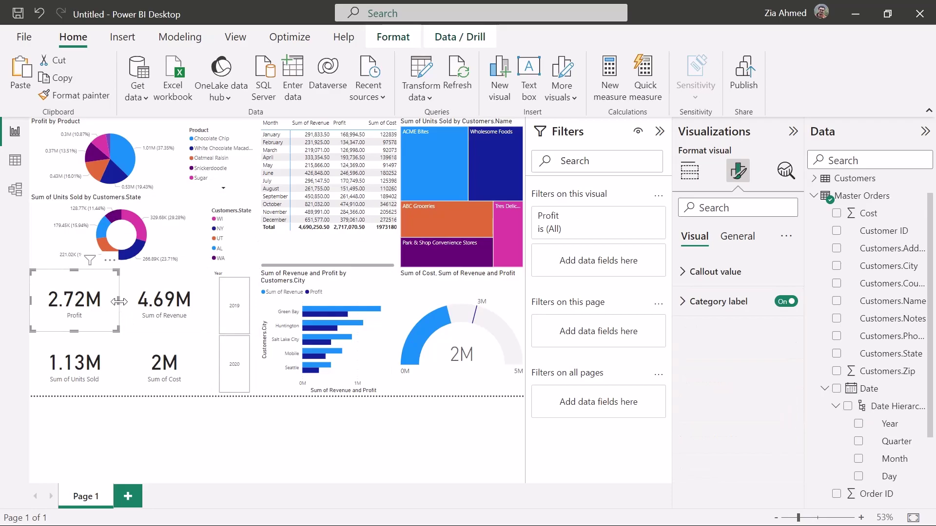
drag(107, 305, 100, 305)
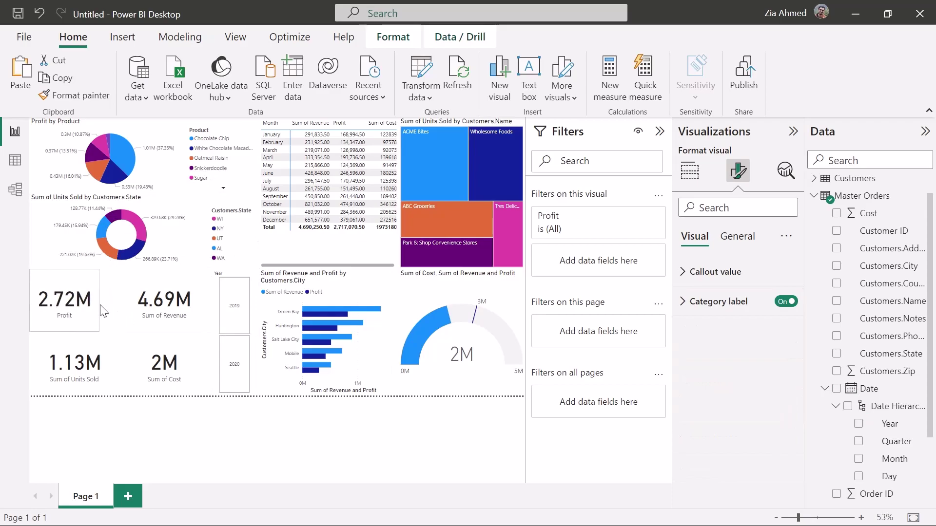
click(115, 369)
drag(117, 367, 100, 364)
drag(158, 310, 142, 305)
drag(160, 376, 141, 380)
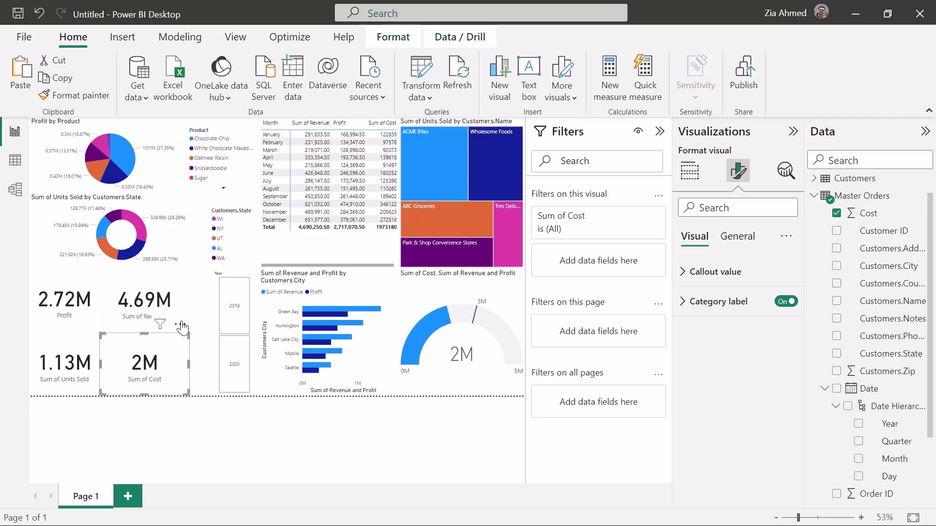
Narrow the Revenue and Cost cards to match the Profit and Units Sold cards, and clear the selection.
click(176, 308)
drag(189, 304, 168, 306)
click(185, 363)
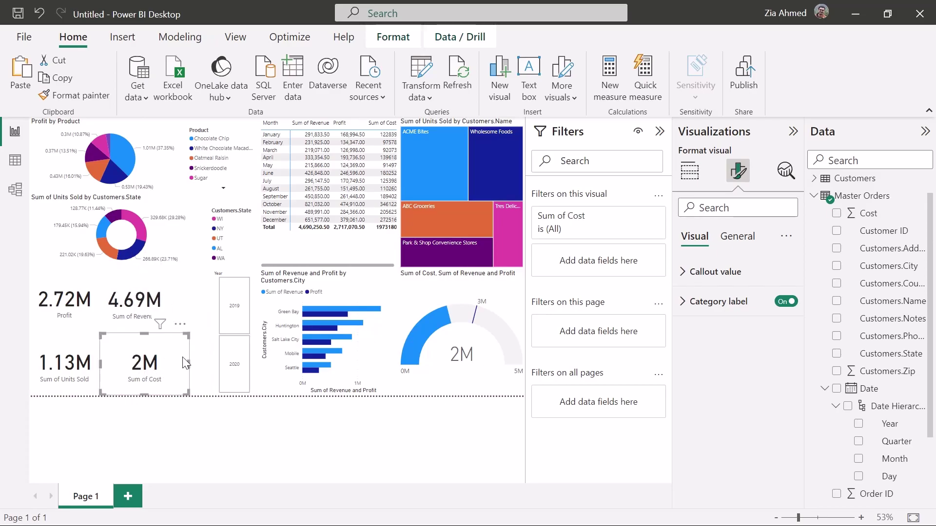
mouse_move(188, 364)
mouse_down()
mouse_move(163, 363)
mouse_move(173, 370)
mouse_up()
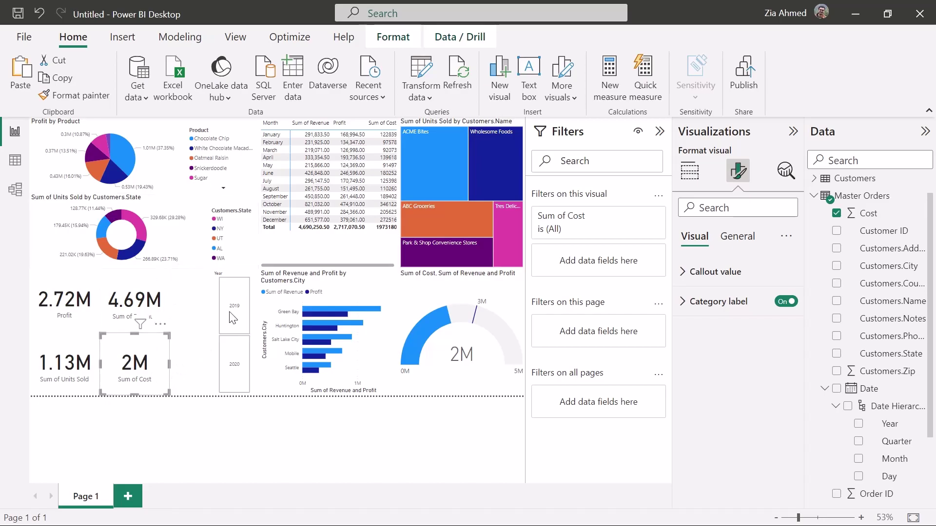
key(Escape)
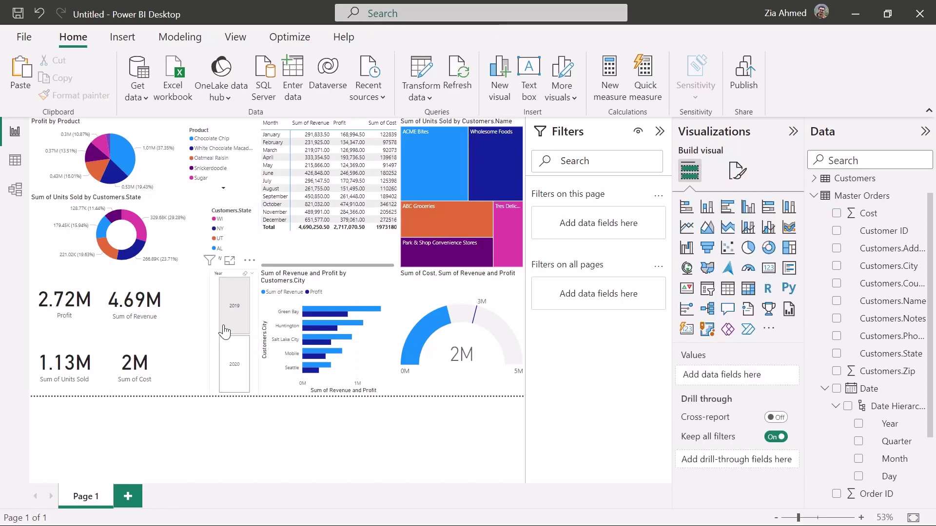
Widen the Year slicer leftward until it meets the Revenue and Cost cards, and deselect it.
click(210, 329)
drag(209, 332, 170, 332)
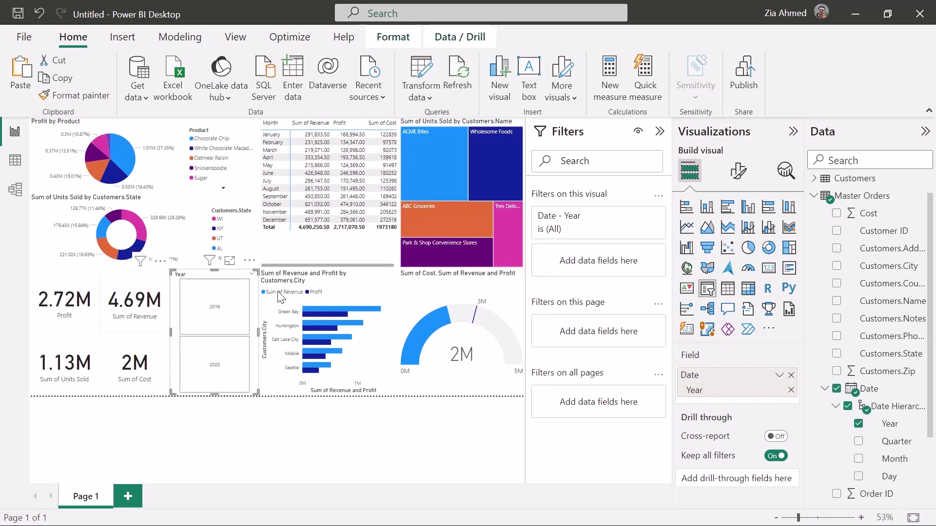
click(313, 471)
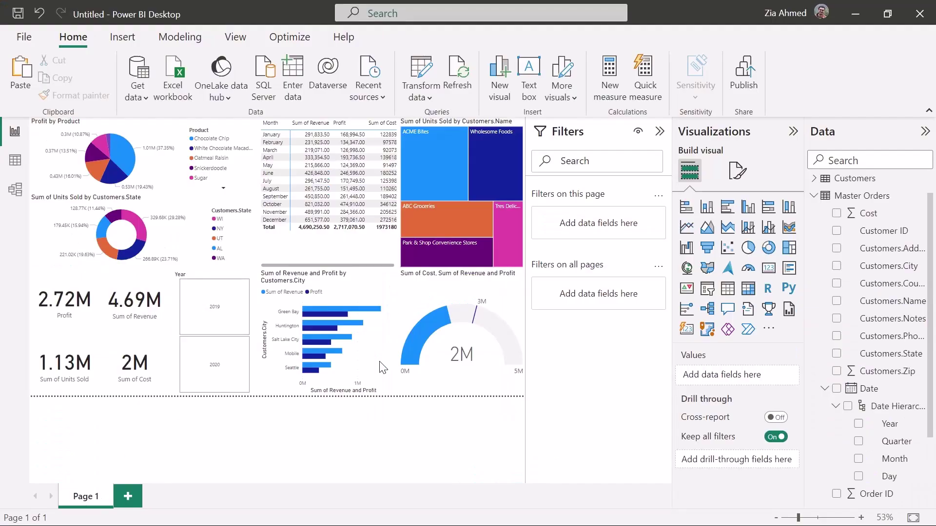
Set the background effect colour of the monthly matrix to light purple from the theme colours.
click(340, 254)
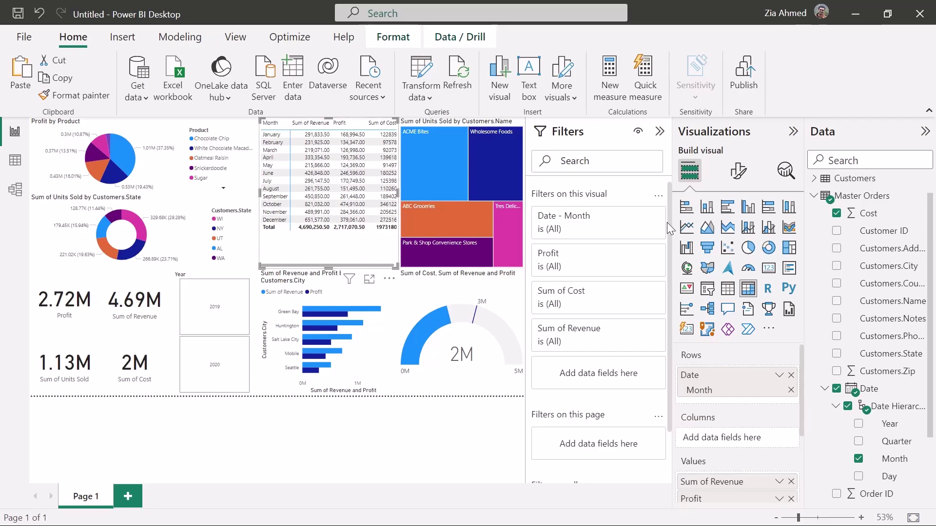
click(739, 175)
click(748, 240)
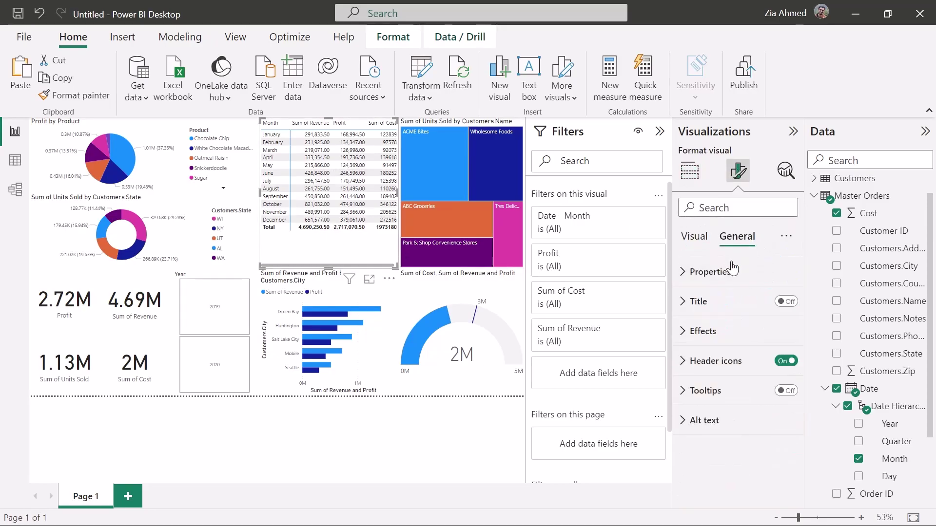
click(729, 331)
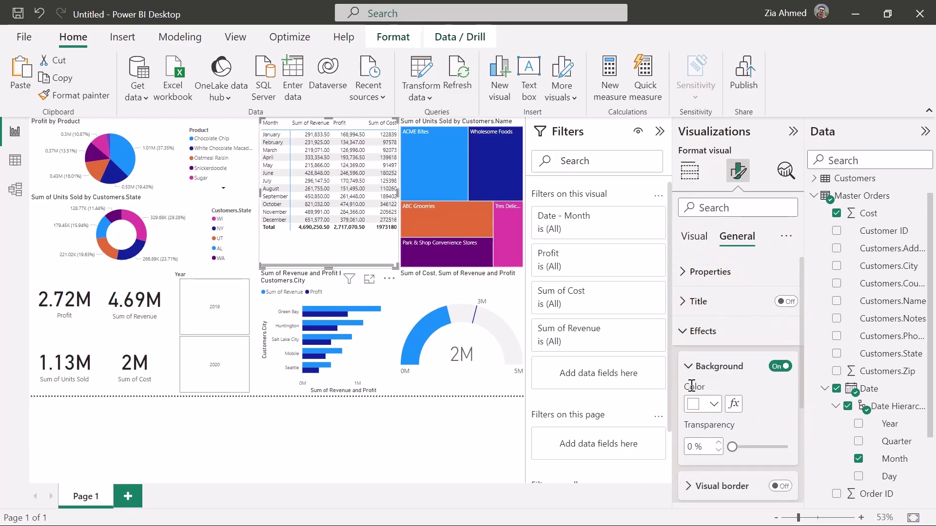
click(702, 404)
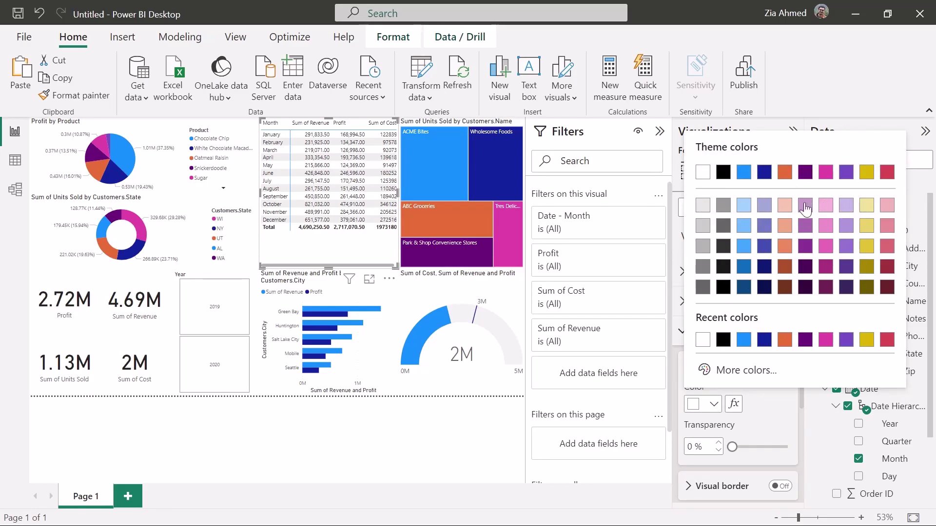
click(846, 207)
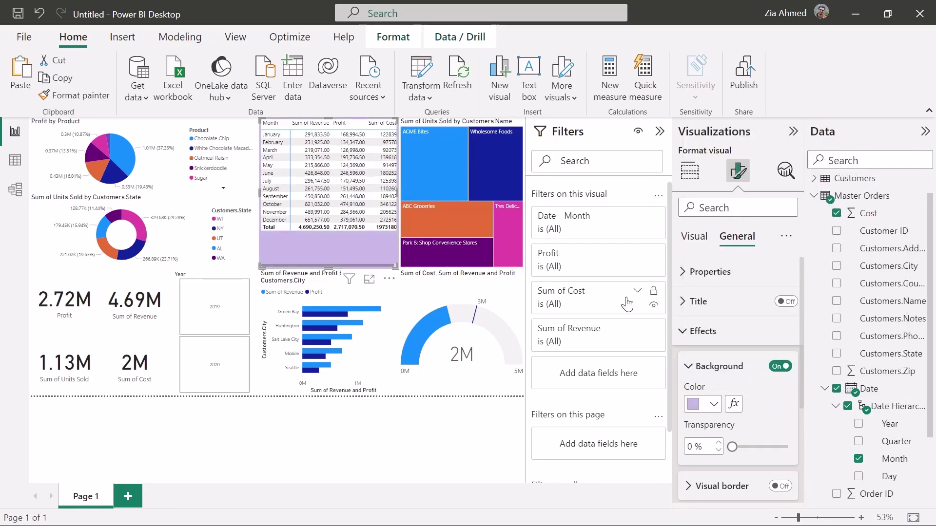
Apply the same light purple background to the Profit by Product pie chart and the Units Sold by State donut chart.
click(172, 190)
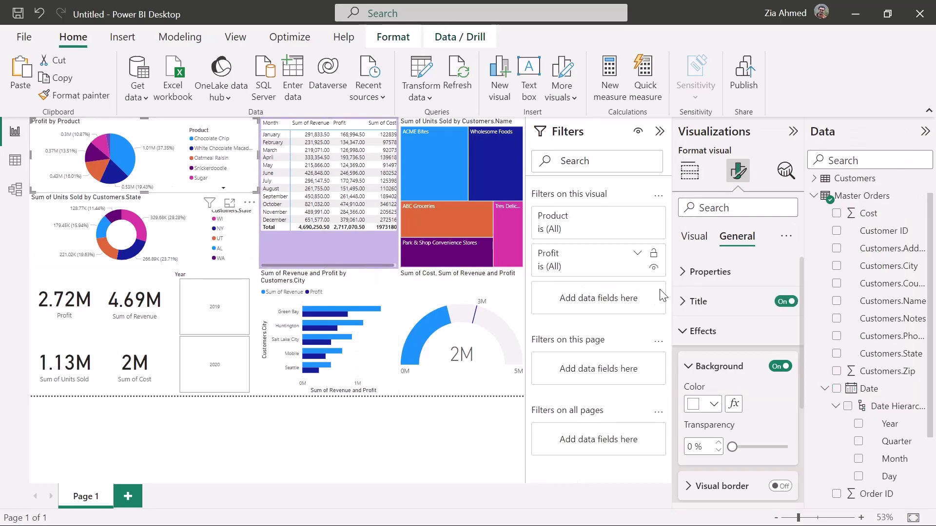
click(713, 405)
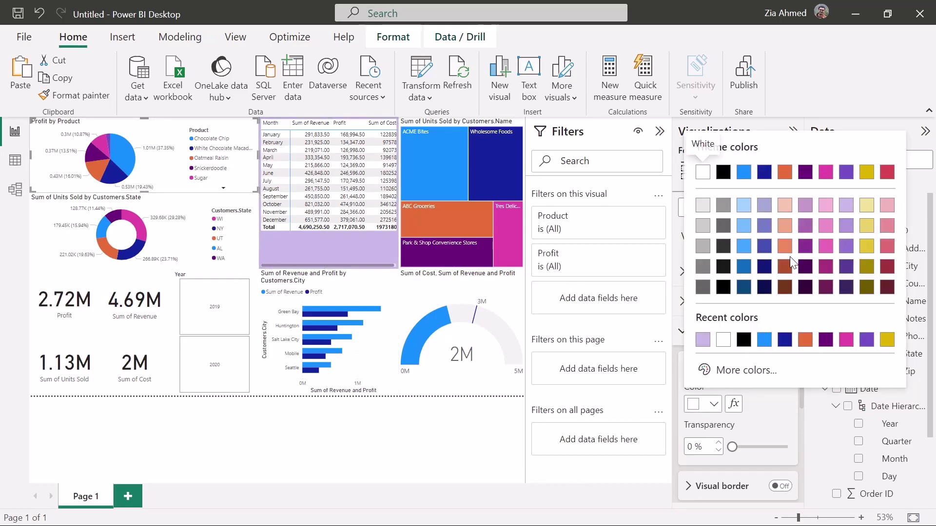
click(701, 342)
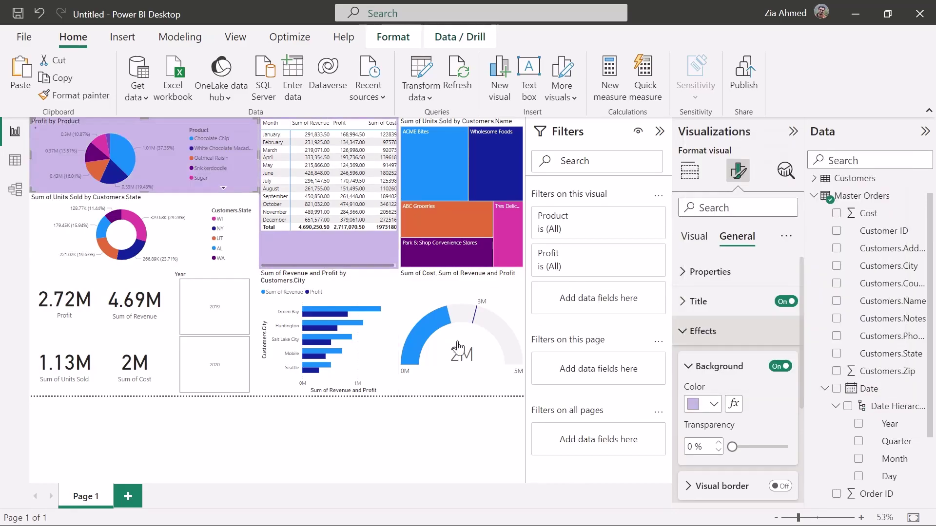
click(187, 243)
click(713, 404)
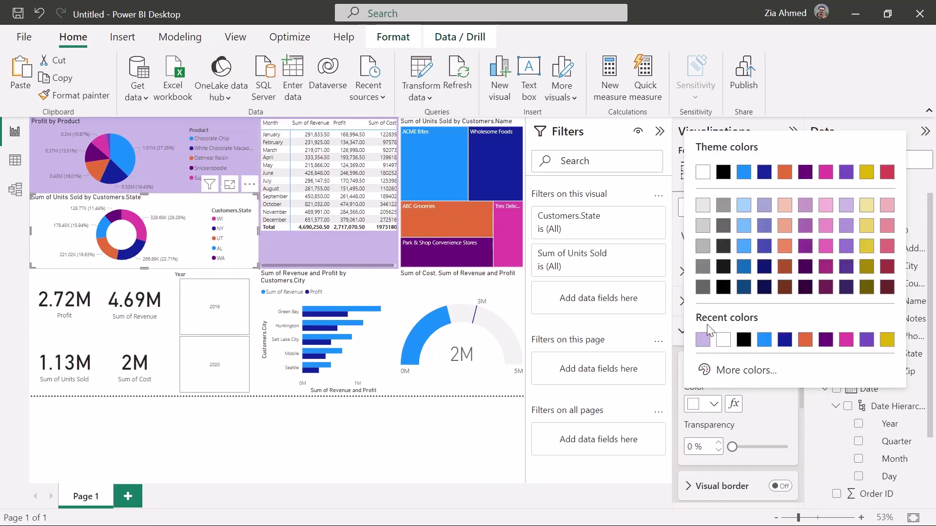
click(702, 343)
Give the Cost and Revenue cards the recently used light purple background.
click(154, 361)
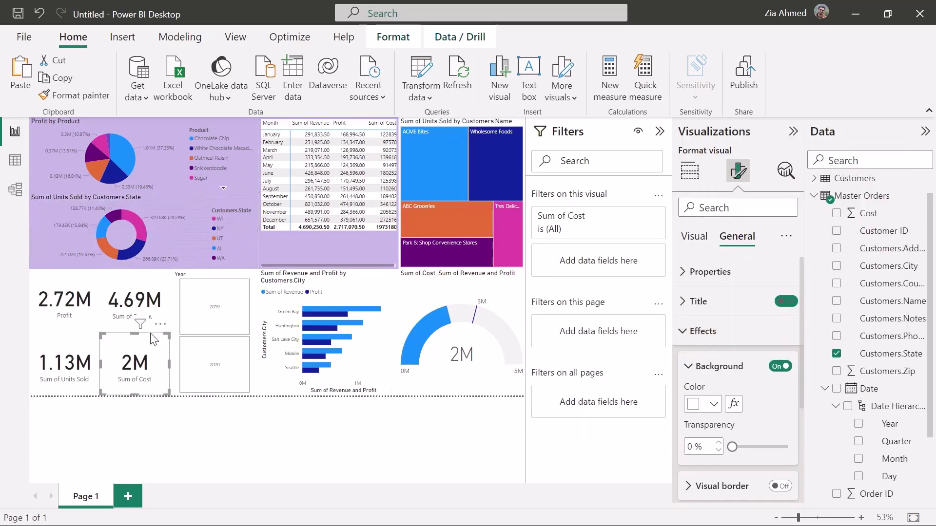
click(695, 405)
click(703, 340)
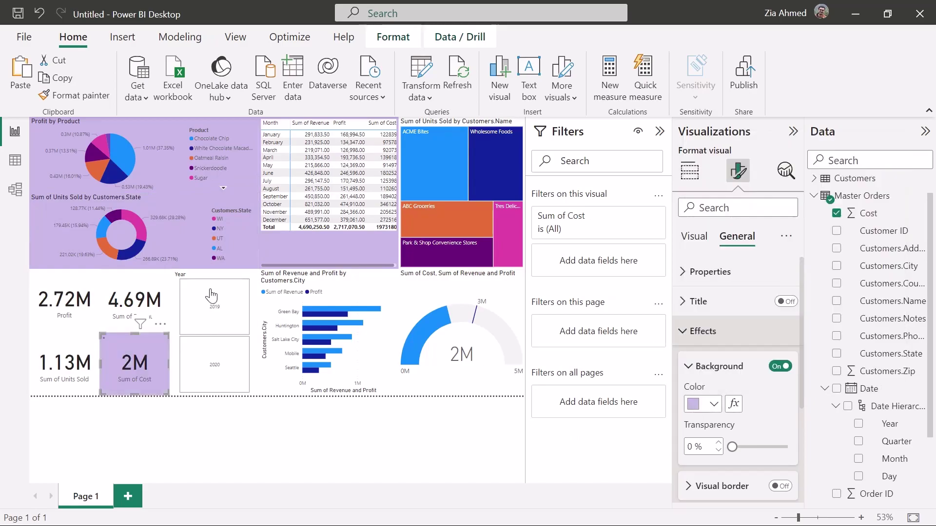
click(161, 320)
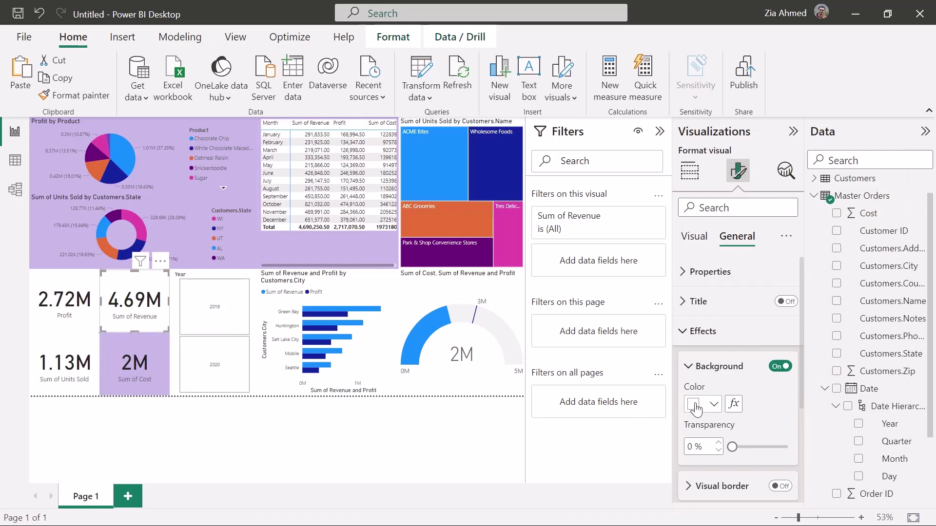
click(694, 405)
click(703, 340)
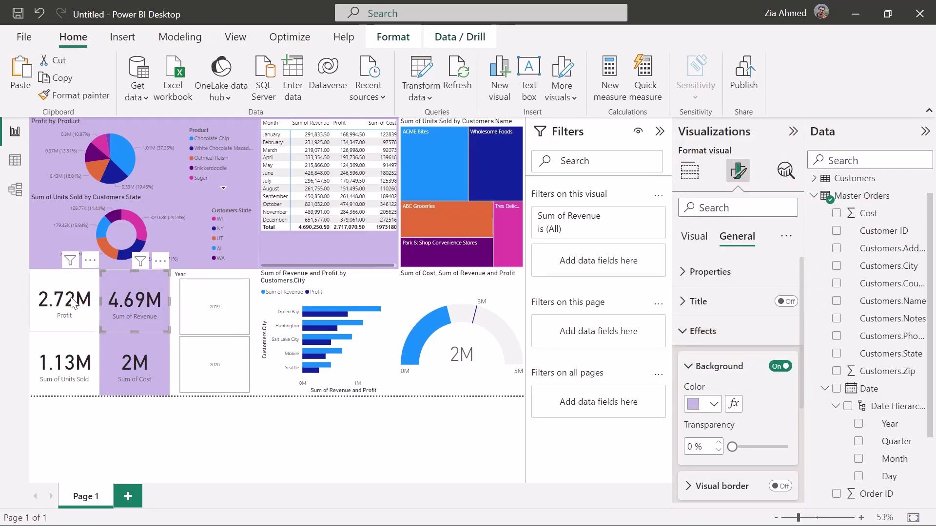
Give the Profit and Units Sold cards the recently used light purple background.
click(66, 312)
click(705, 404)
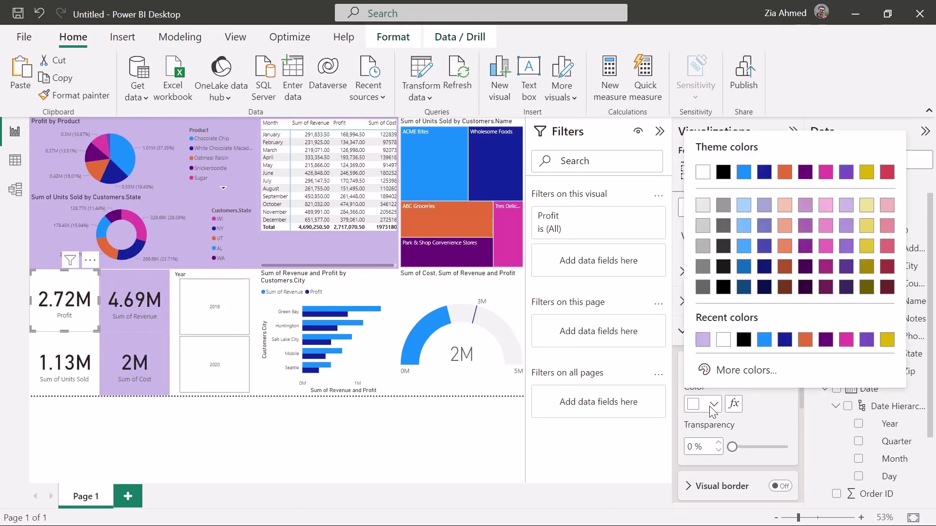
click(702, 339)
click(58, 361)
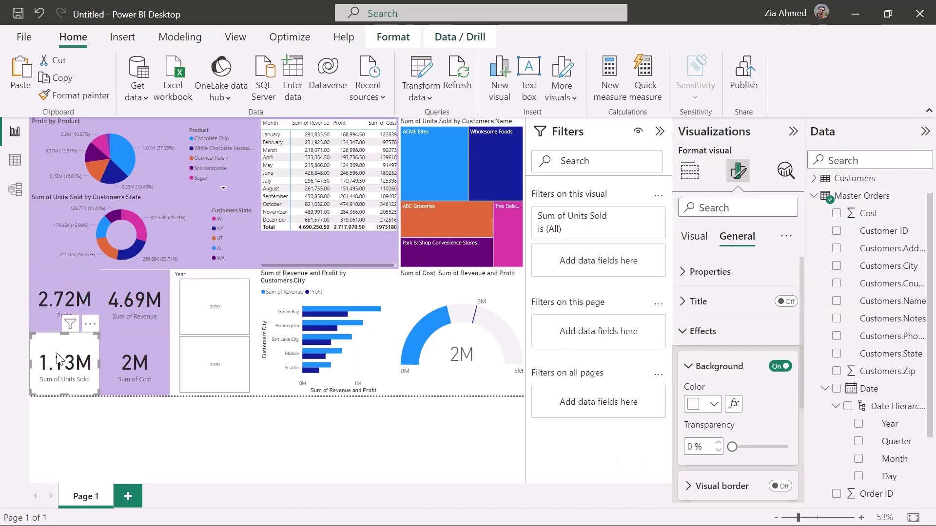
click(703, 406)
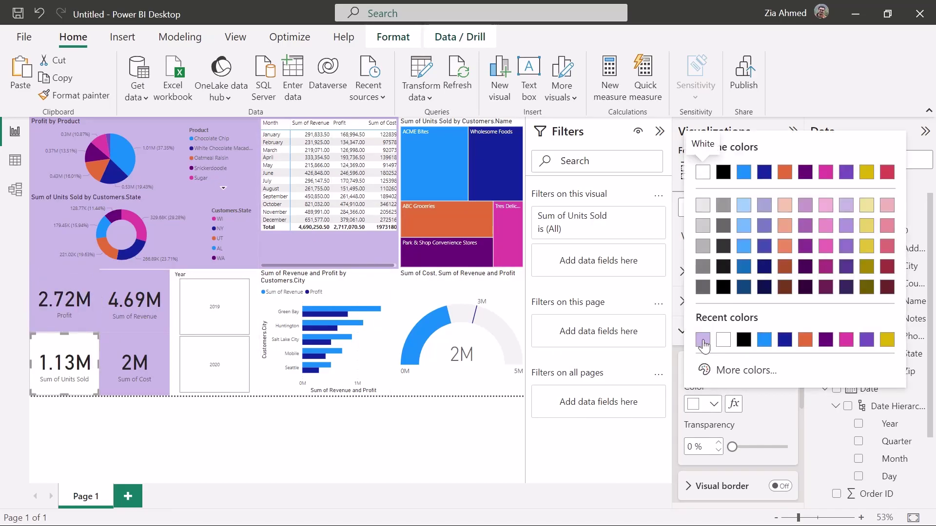
click(702, 340)
Give the Year slicer the recently used light purple background.
click(182, 298)
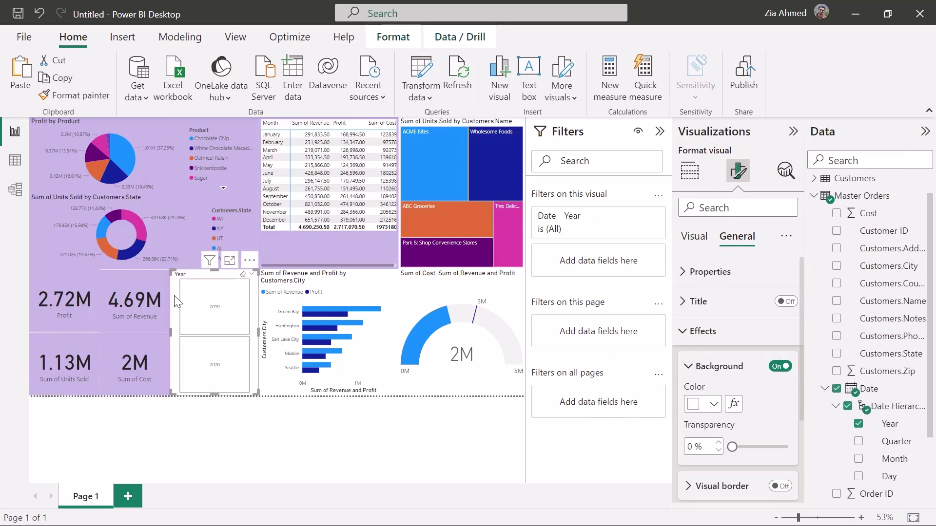
click(692, 405)
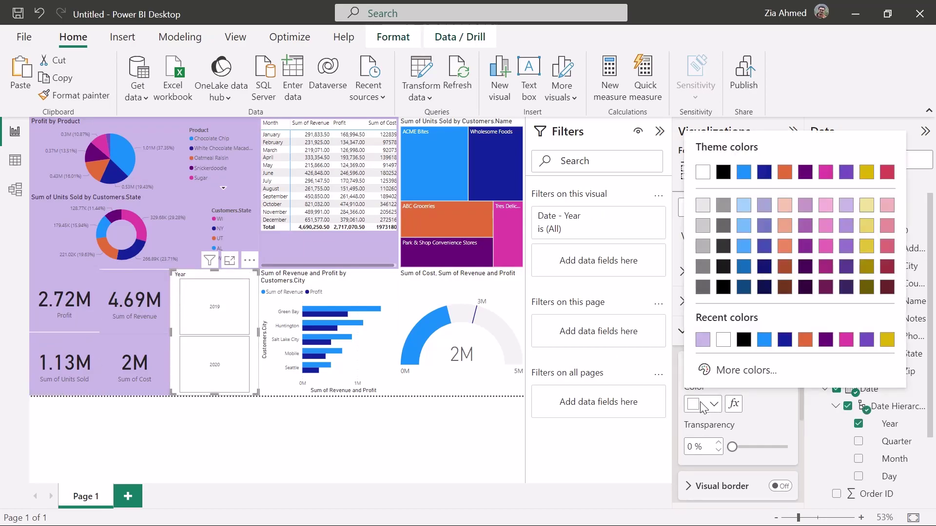
click(703, 339)
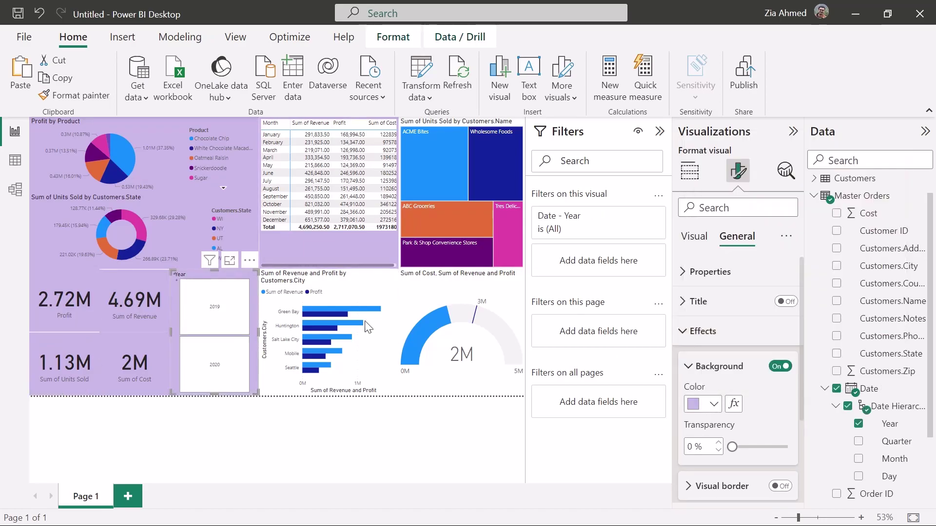
Apply the recently used light purple background to the Revenue and Profit by City bar chart and the cost gauge.
click(375, 365)
click(697, 404)
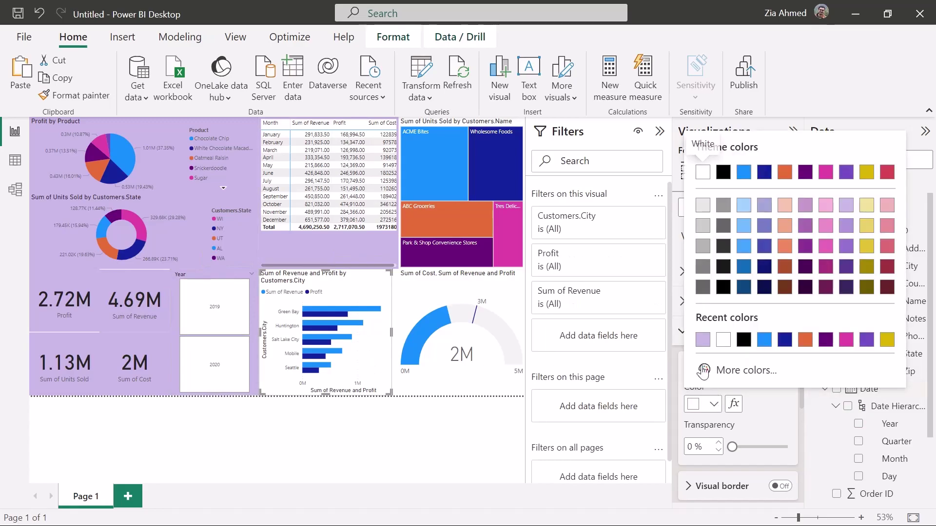
click(703, 339)
click(496, 380)
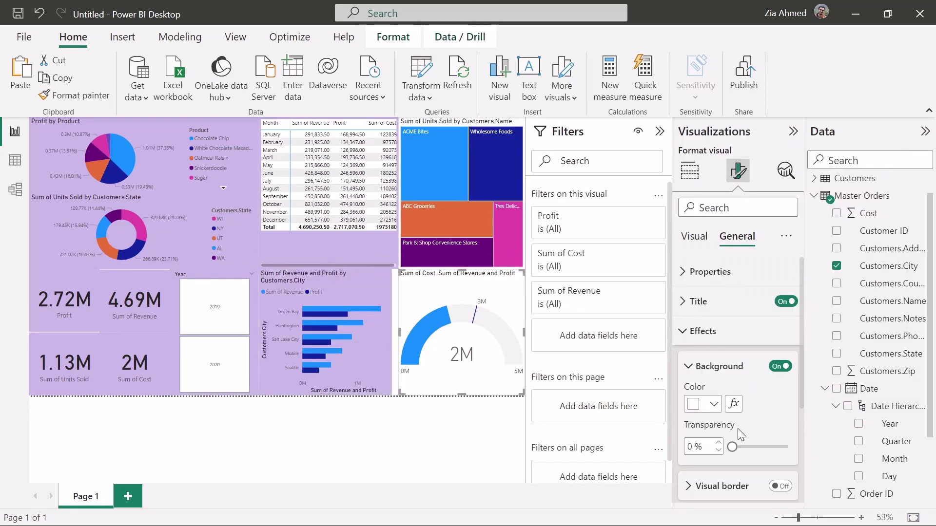
click(702, 404)
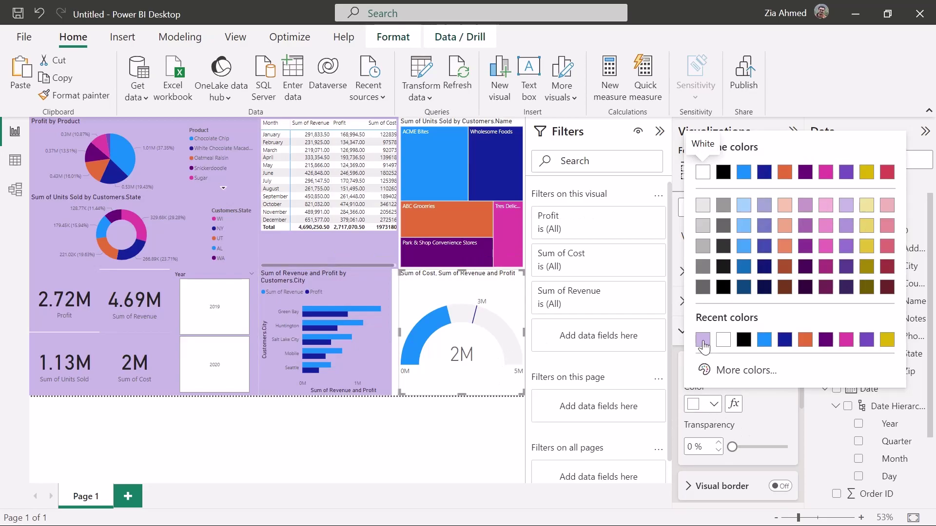
click(703, 342)
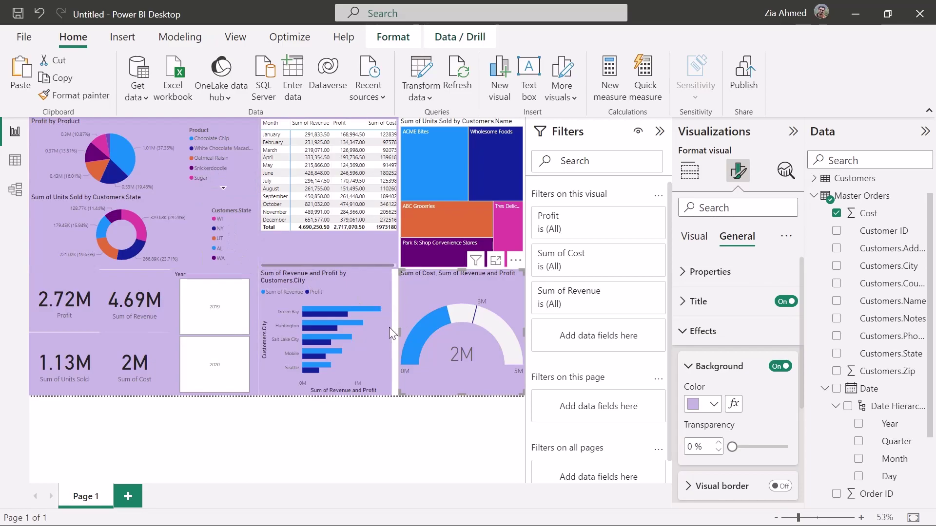
Widen the Revenue and Profit by City bar chart to close the gap beside the gauge, and deselect all visuals.
click(378, 336)
drag(393, 333, 401, 331)
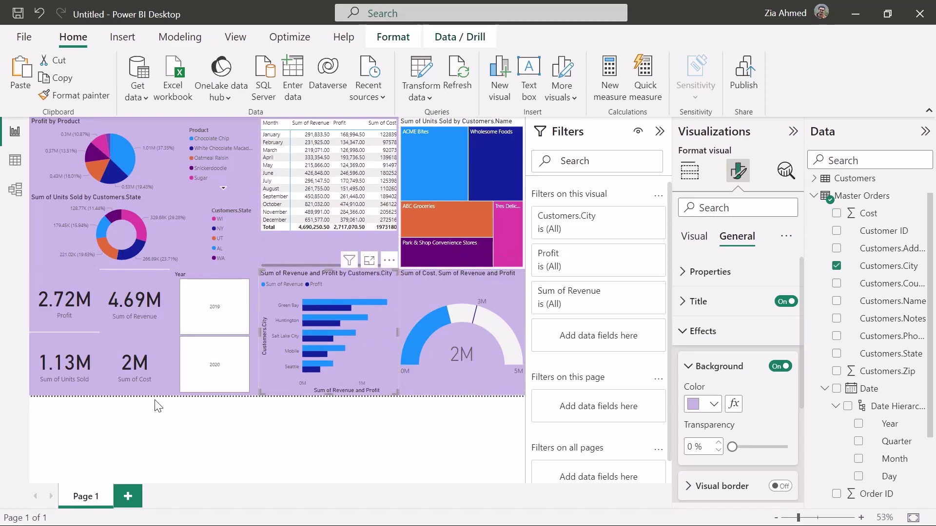
click(65, 361)
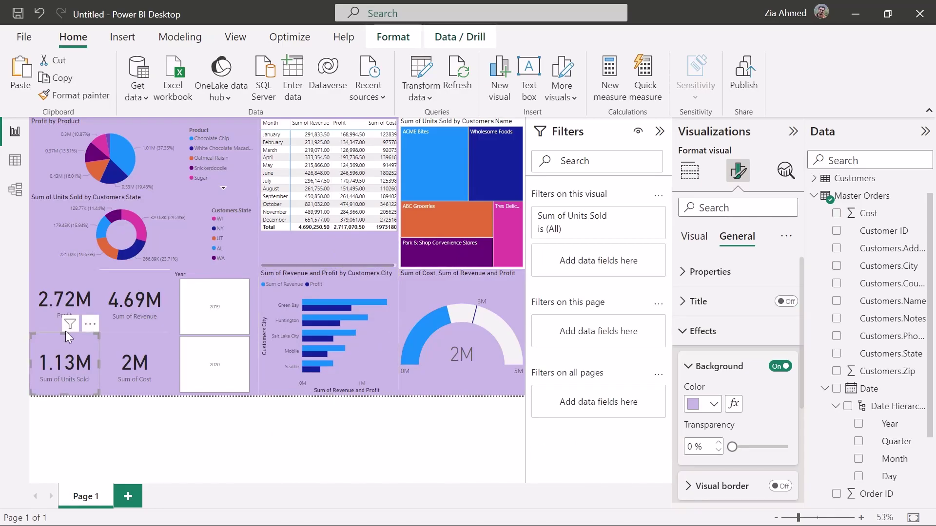
click(134, 288)
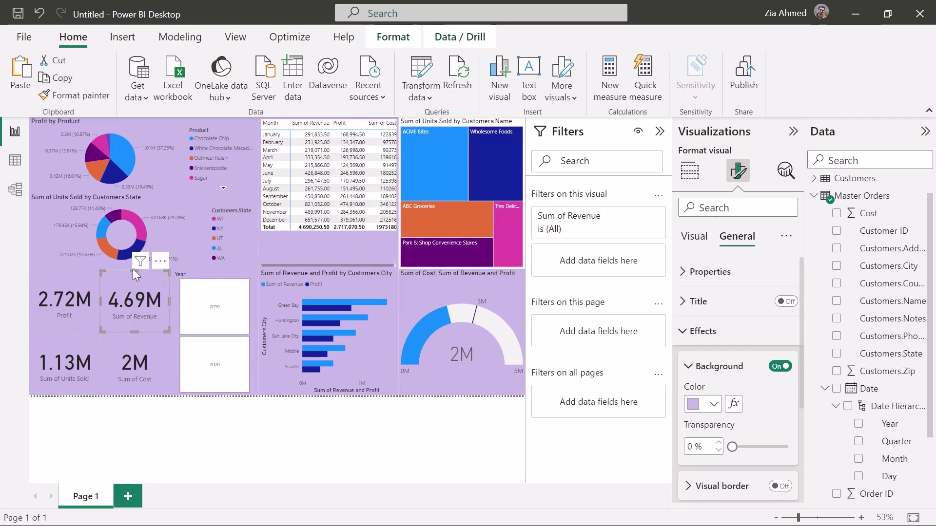
mouse_move(140, 262)
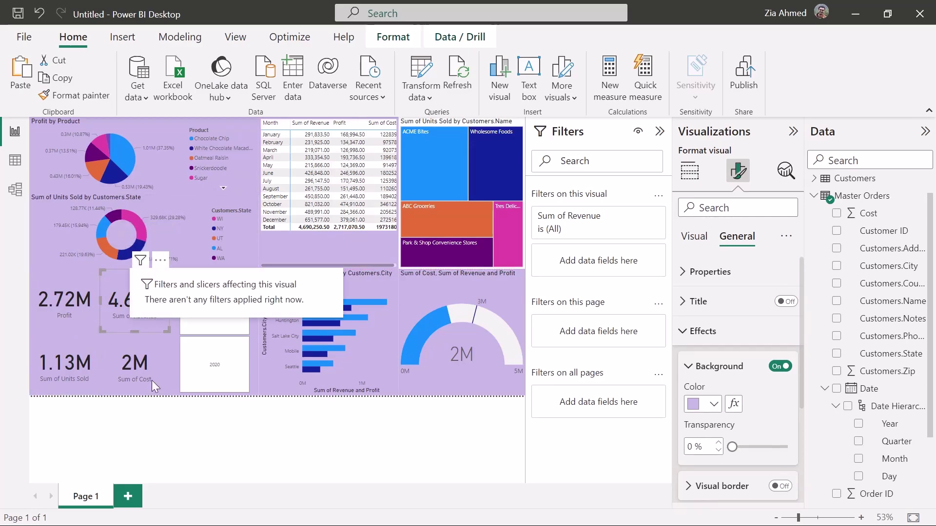
click(237, 437)
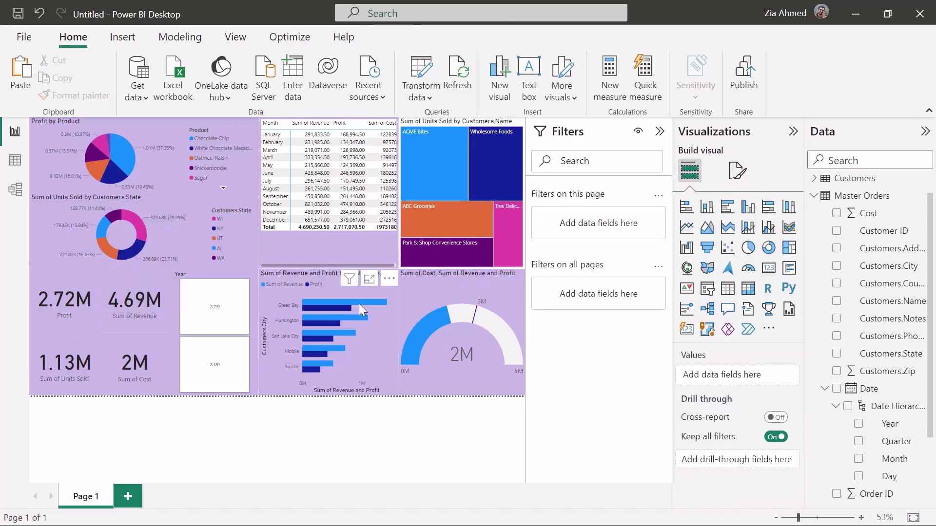
Sort the monthly matrix by descending Sum of Revenue and apply the Flashy rows style preset to it.
click(351, 132)
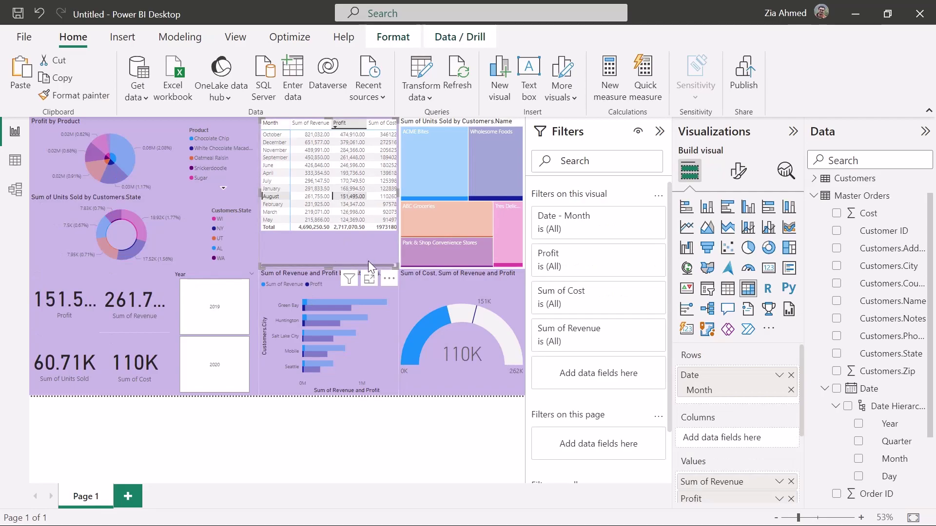
click(731, 180)
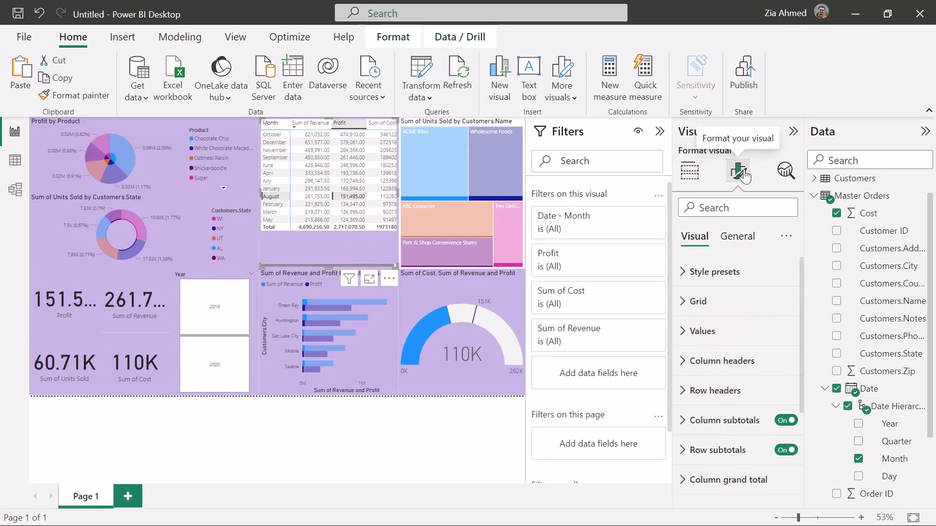
click(692, 272)
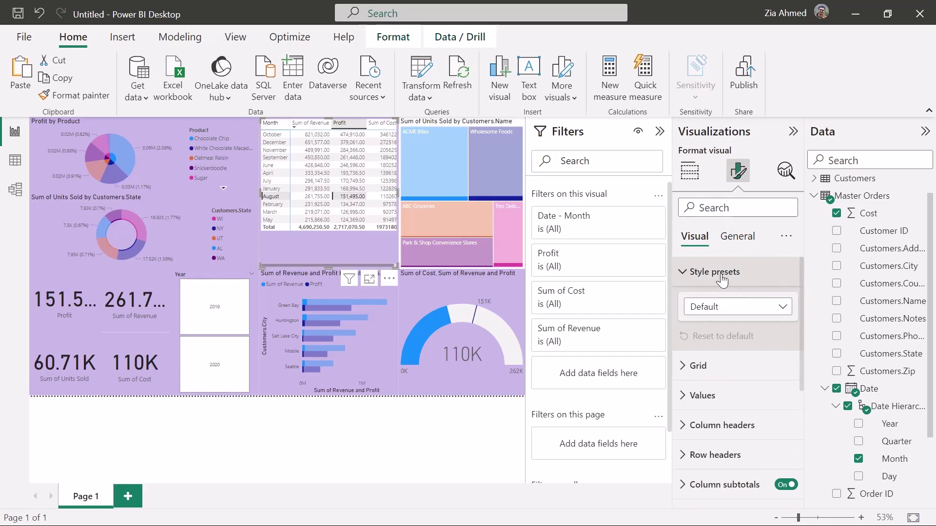
click(760, 311)
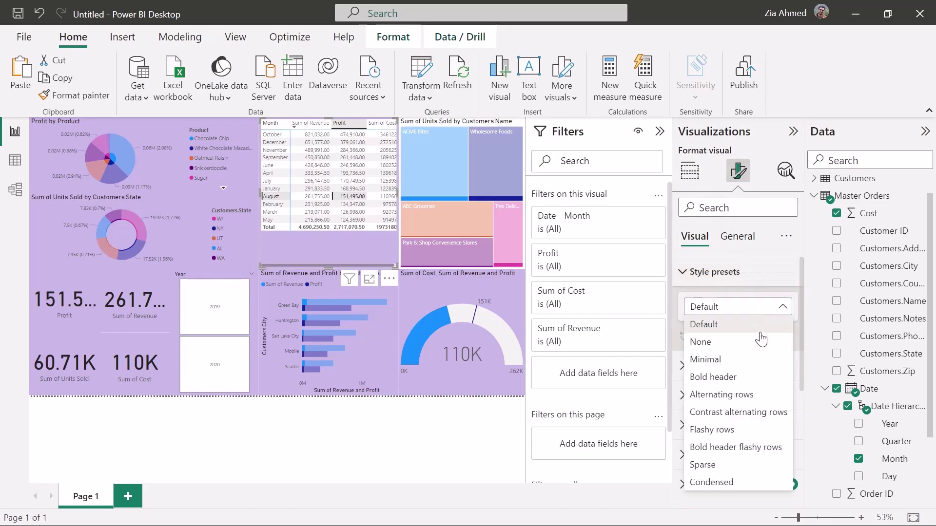
click(739, 430)
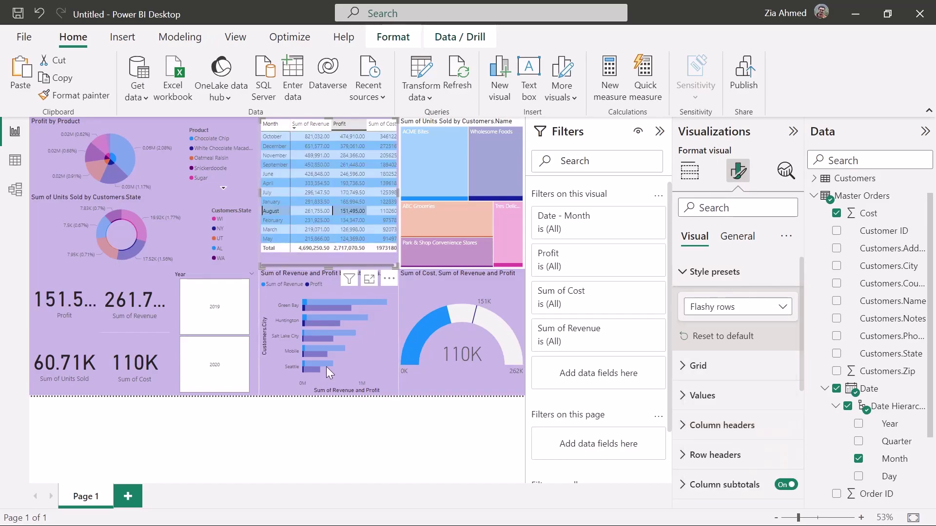
click(306, 257)
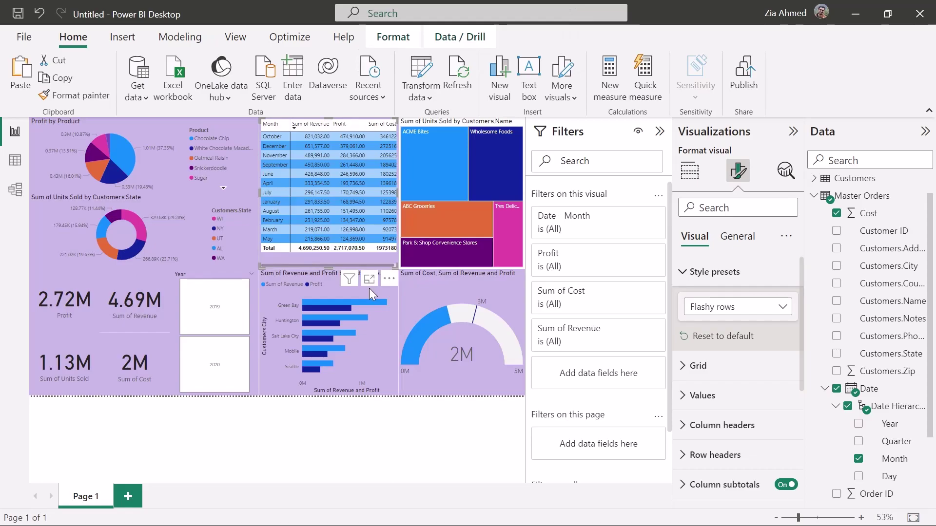
Filter the dashboard by 2019 and switch the Year slicer to 2020.
click(222, 319)
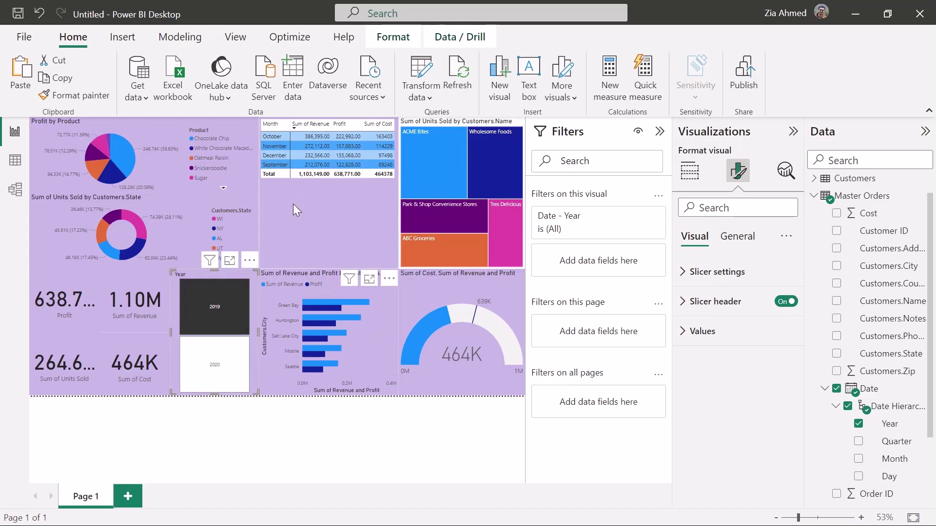
click(202, 382)
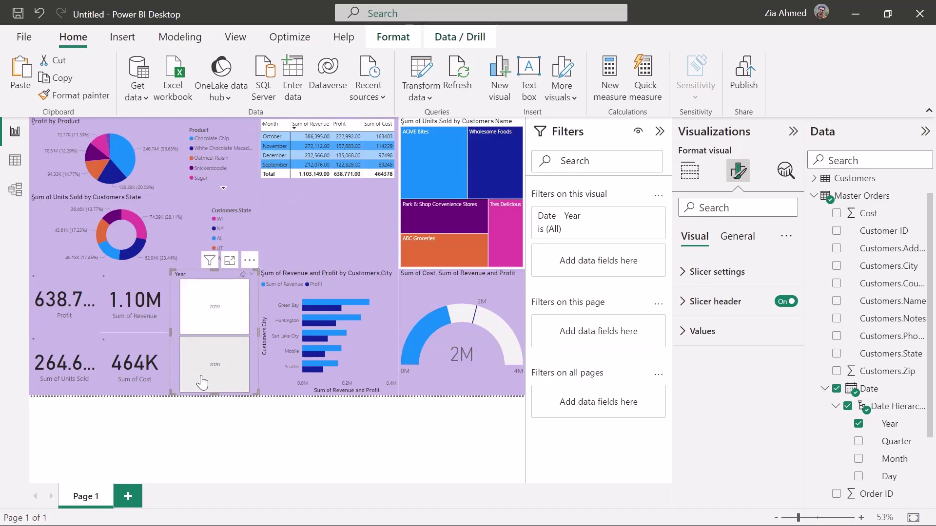
mouse_move(309, 364)
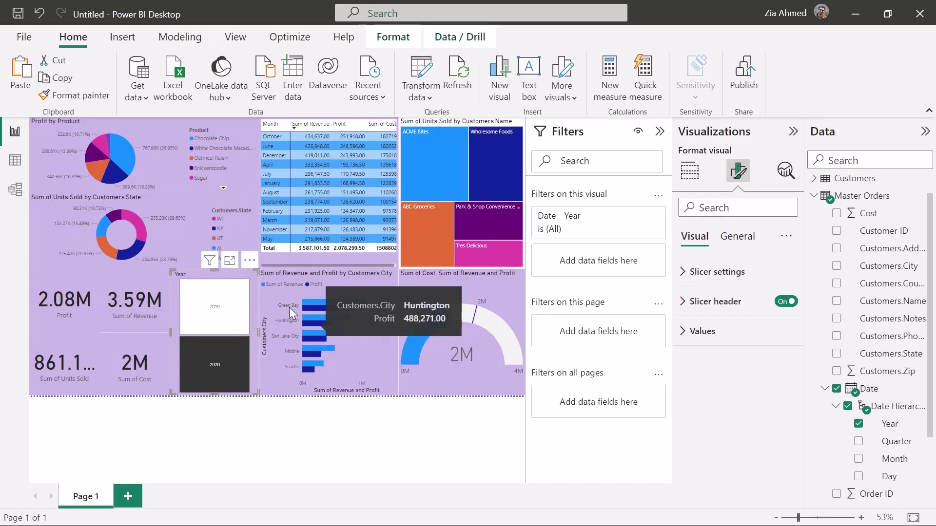
Cross-filter the dashboard in turn by the city Green Bay, the month November and the customer Wholesome Foods.
click(315, 308)
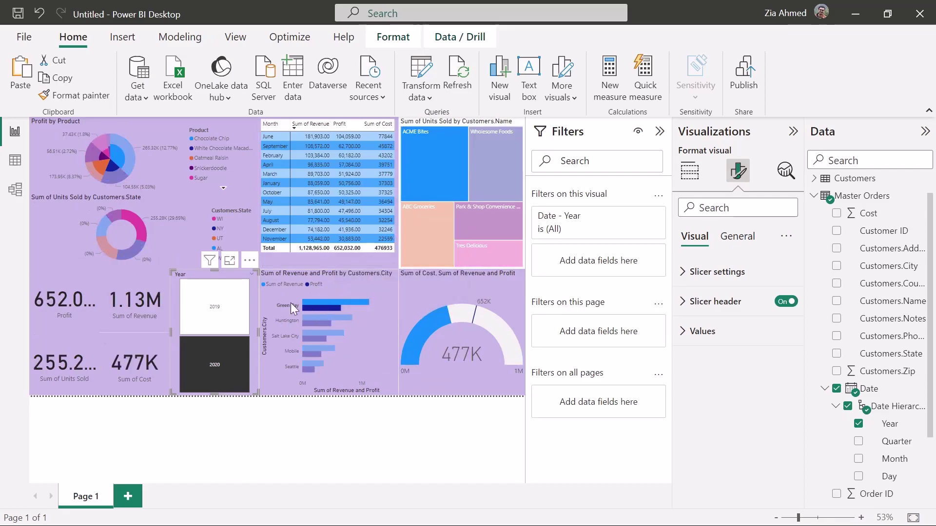
mouse_move(315, 306)
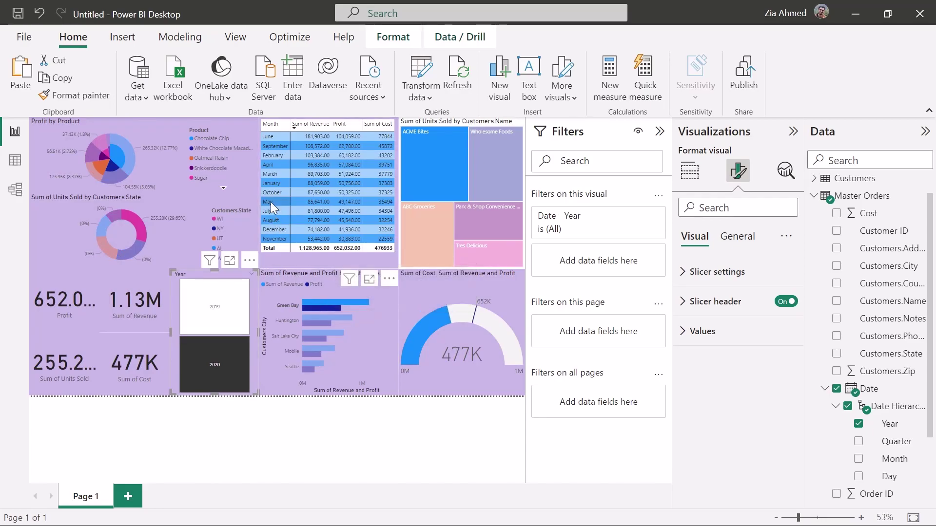
click(281, 239)
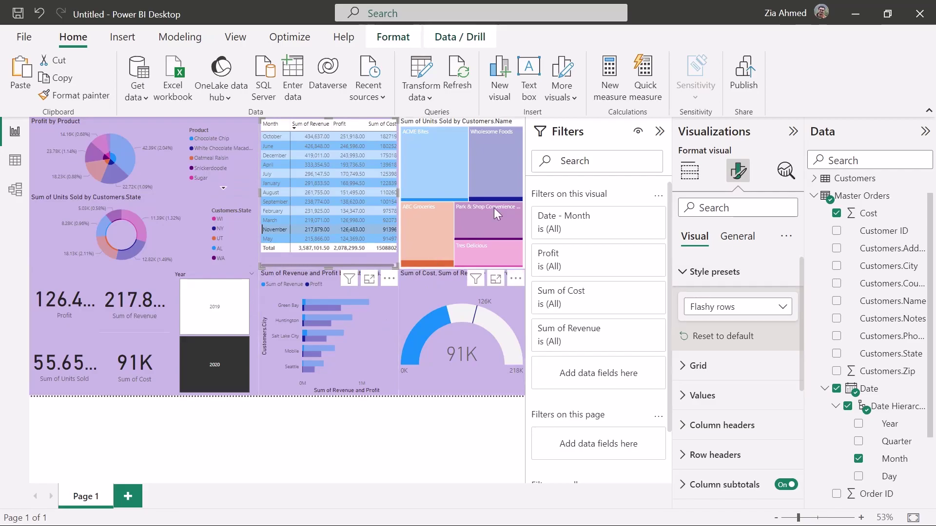
mouse_move(492, 136)
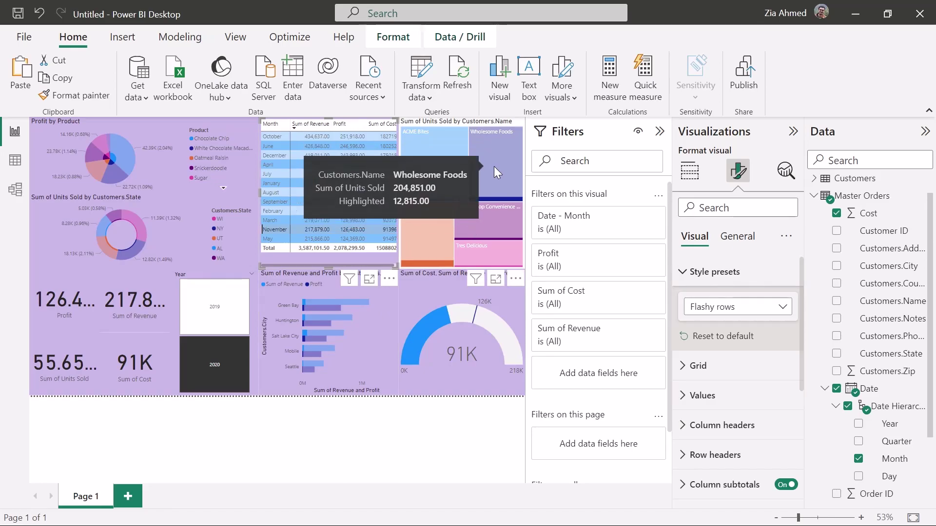
click(493, 166)
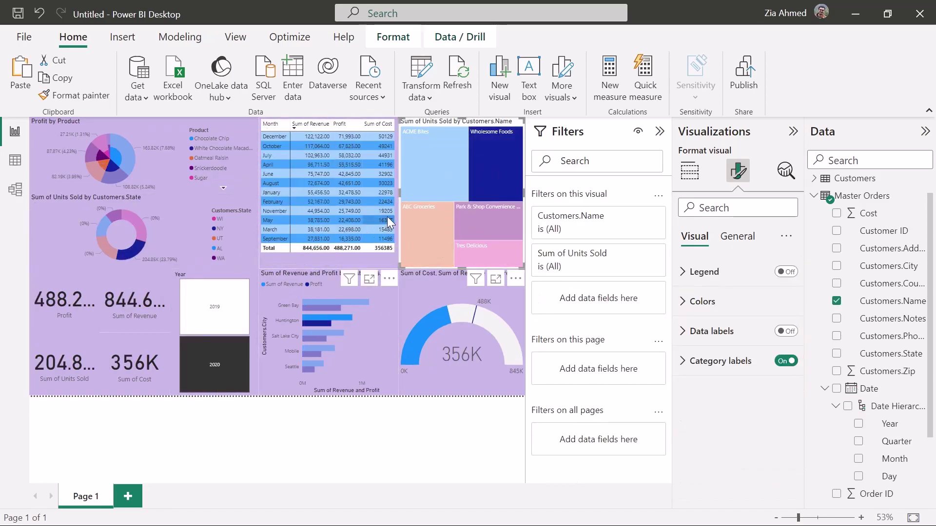
Cross-filter by February, combine Wholesome Foods with September and December, and clear the selections.
click(276, 200)
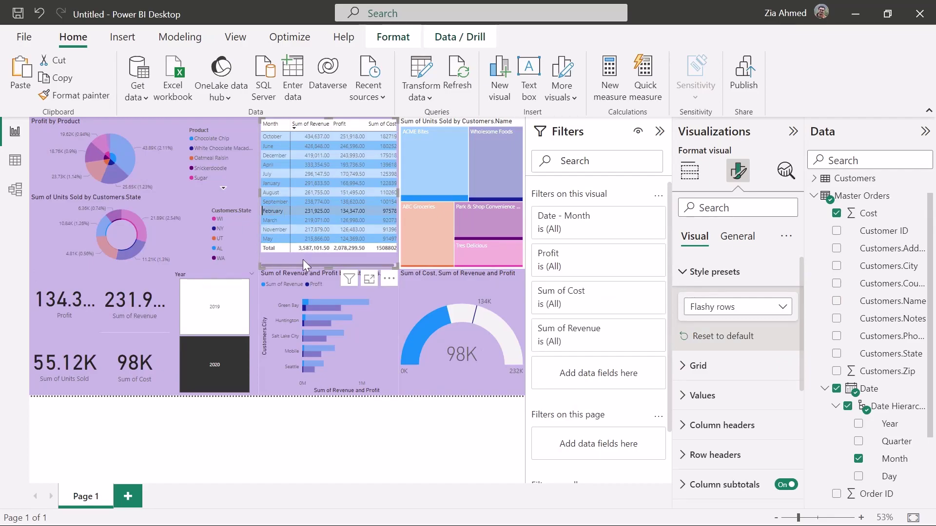
click(488, 156)
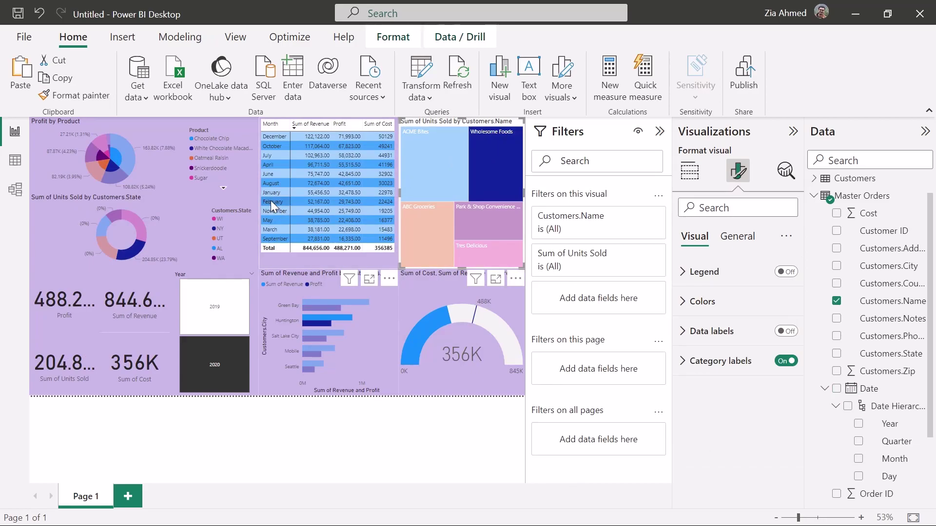
click(274, 241)
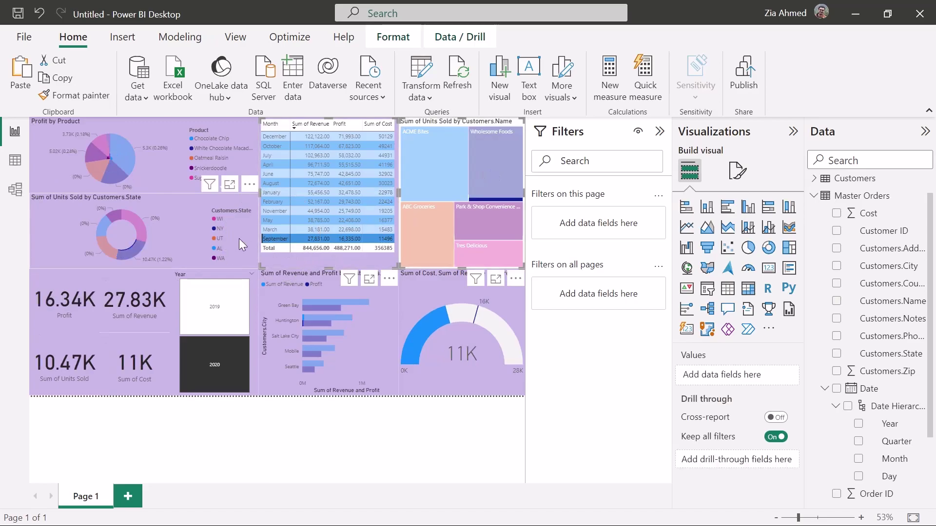
ctrl+click(278, 137)
ctrl+click(273, 220)
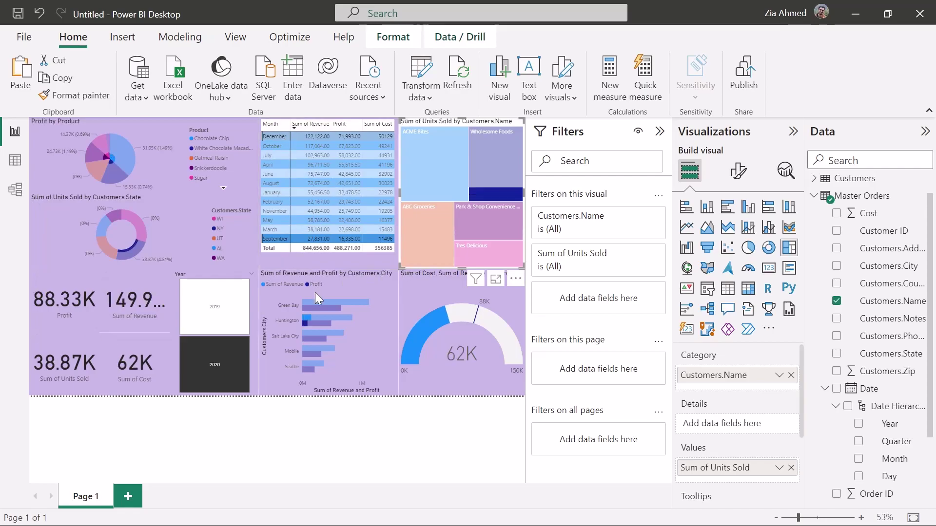
click(296, 259)
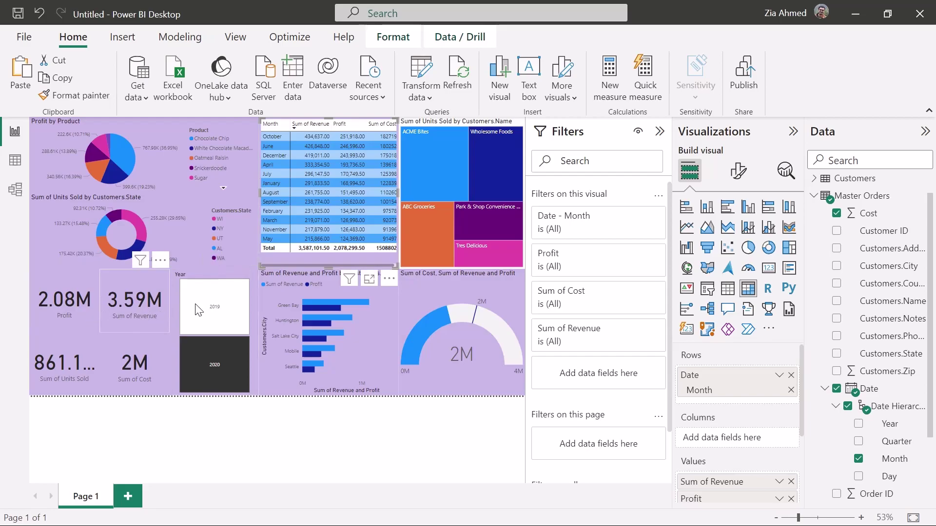
Cross-filter the dashboard by the Chocolate Chip slice of the Profit by Product pie chart and clear the selection.
click(121, 151)
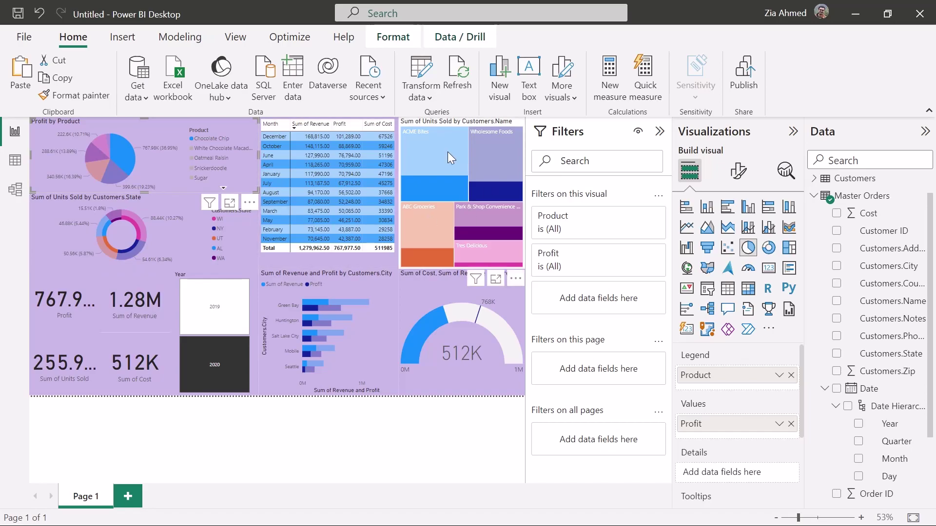
mouse_move(427, 138)
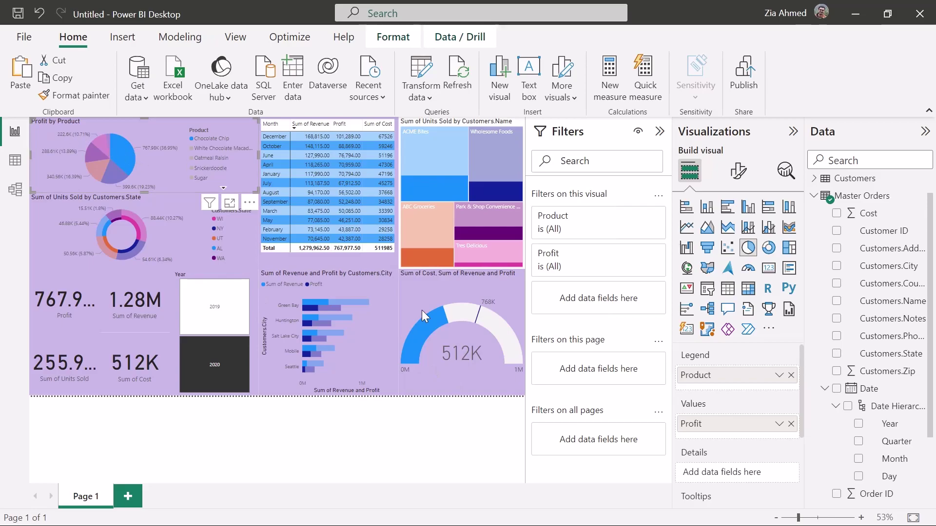
mouse_move(493, 304)
click(161, 162)
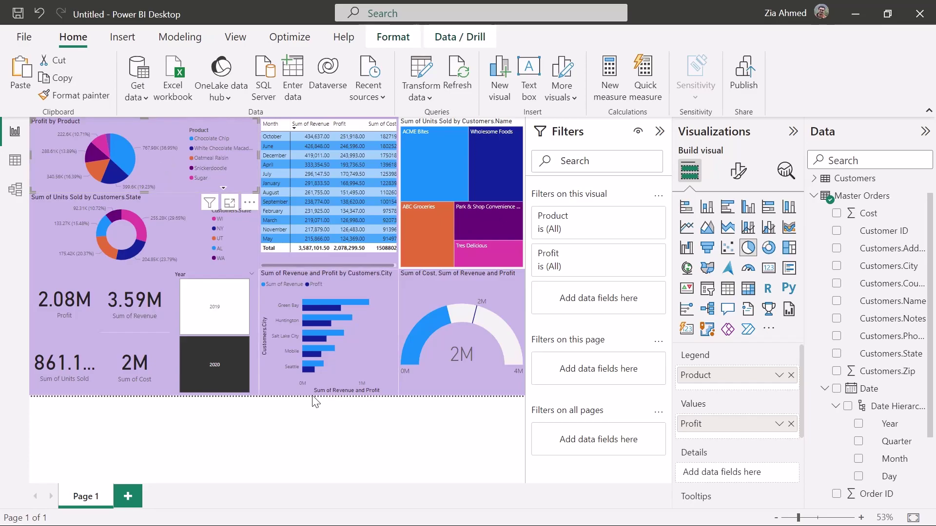
Collapse the Filters pane to give the report page more room.
click(660, 131)
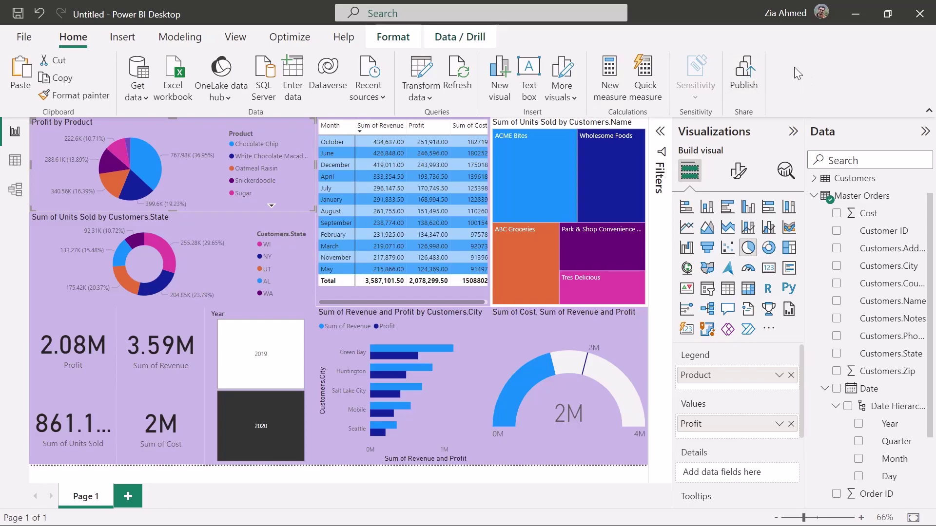
Start publishing the report and save it as Cookies Dashboard in the Data folder.
click(742, 77)
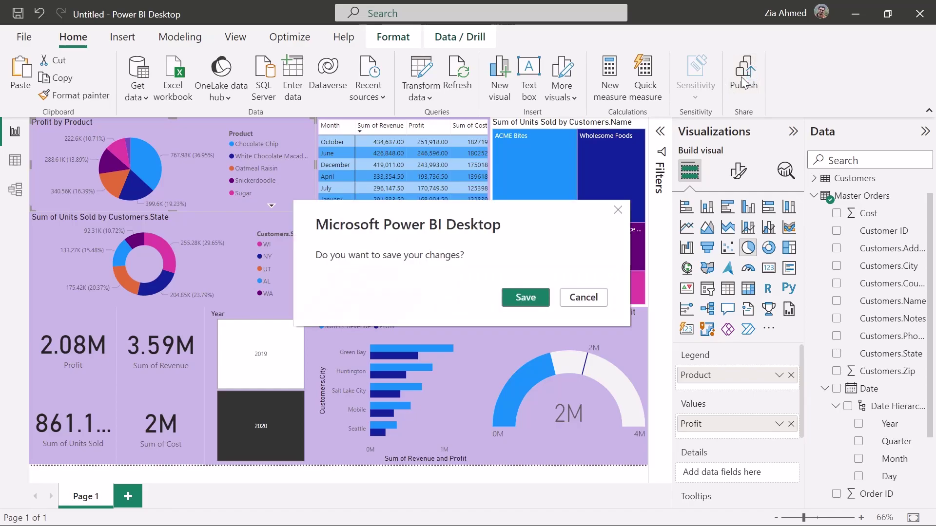
click(531, 297)
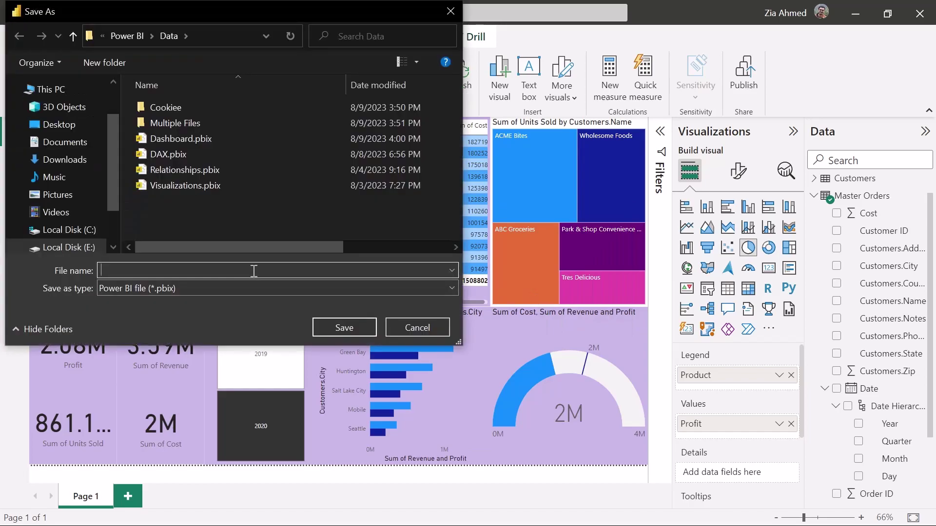
text(Cookie)
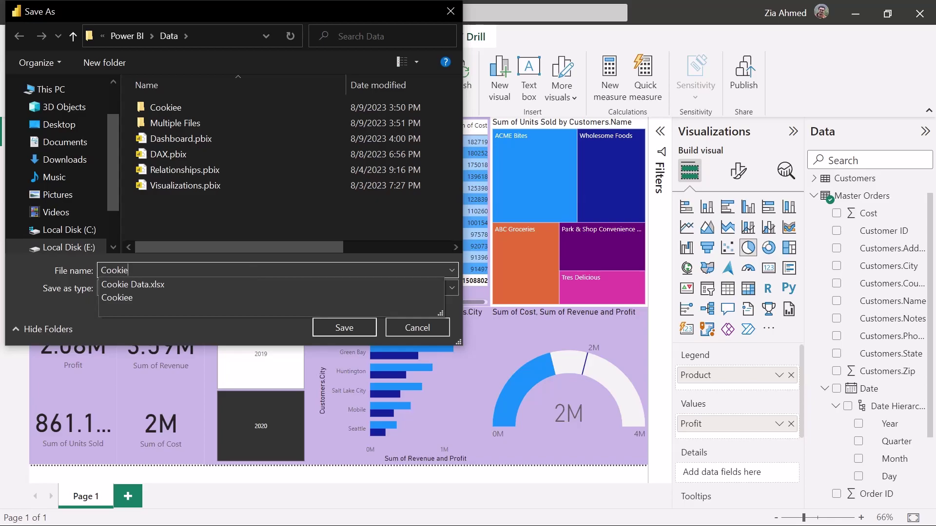
text(s Das)
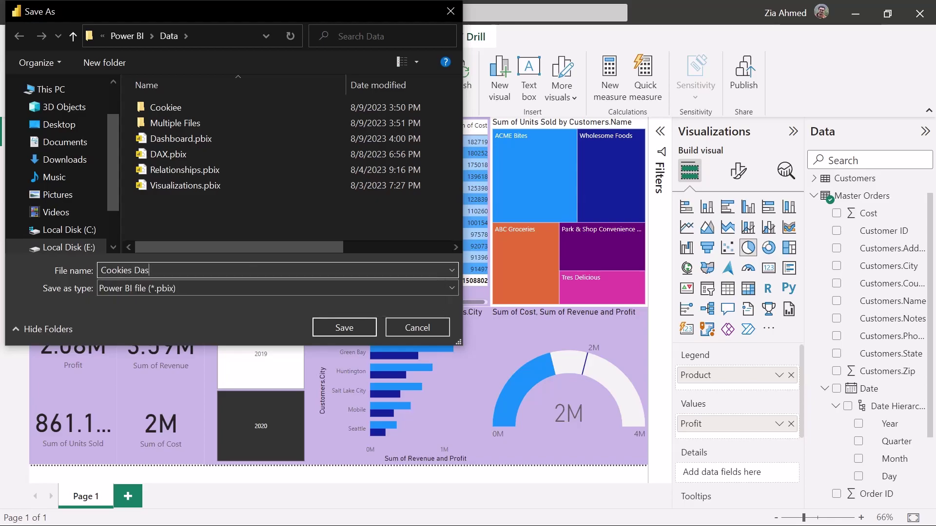
text(hboard)
click(354, 323)
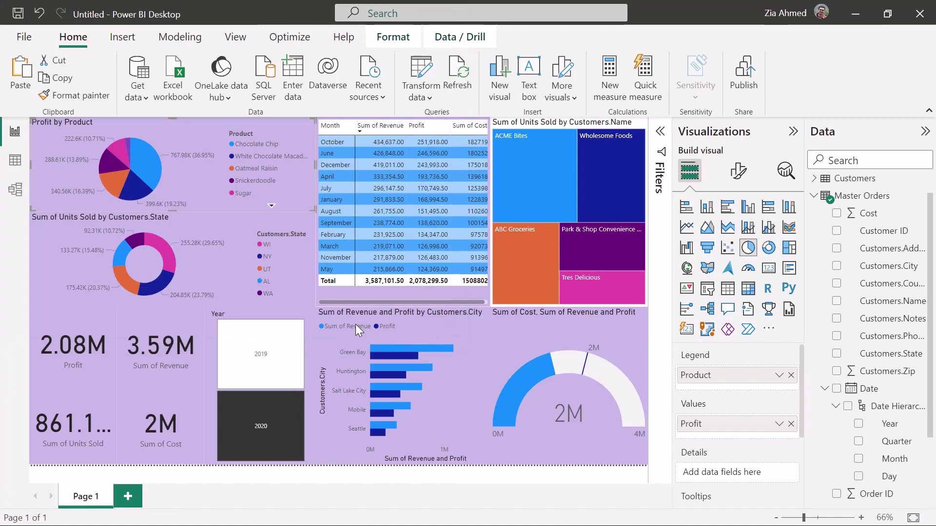
Publish the report to My workspace and open it in the Power BI service with the signed-in work account.
click(745, 72)
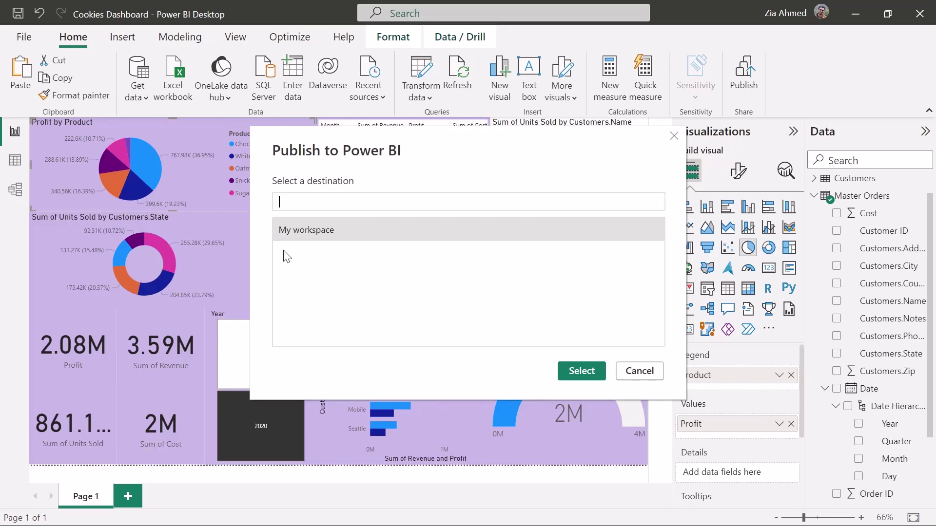
click(304, 233)
click(587, 372)
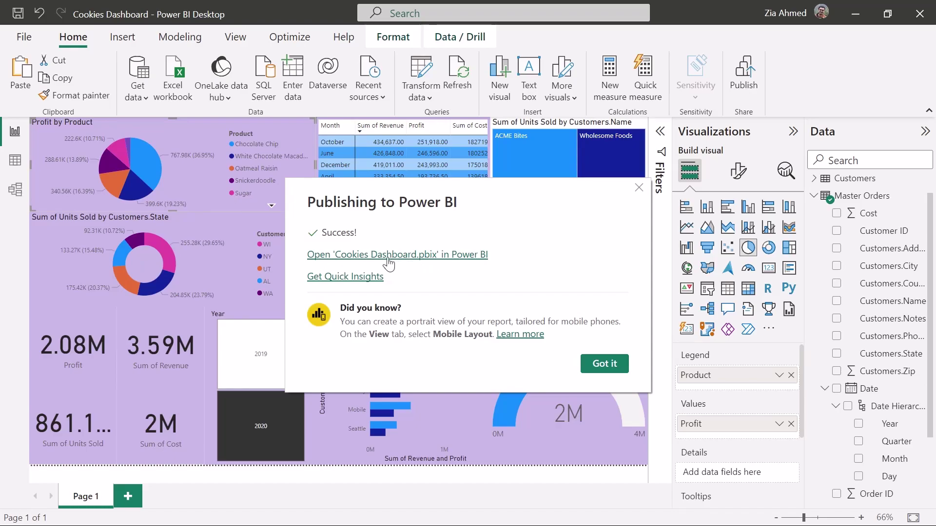
click(426, 256)
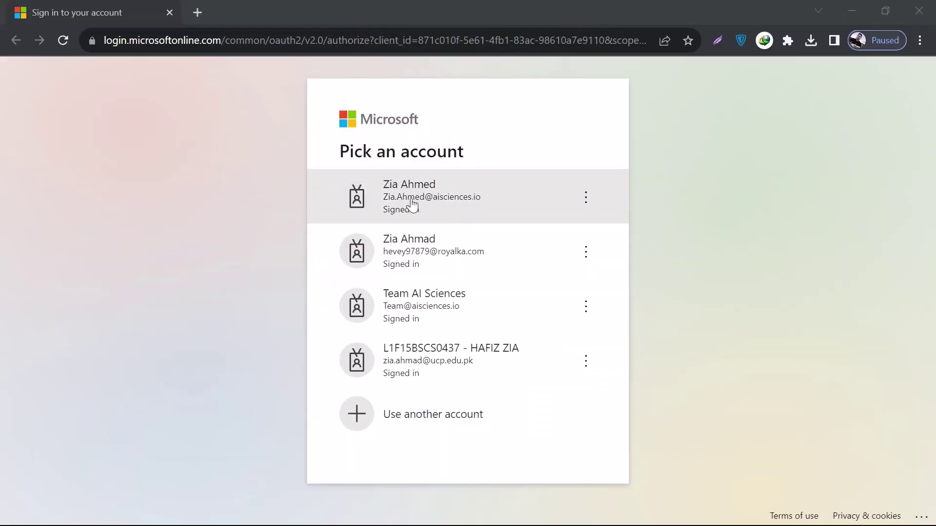
click(416, 203)
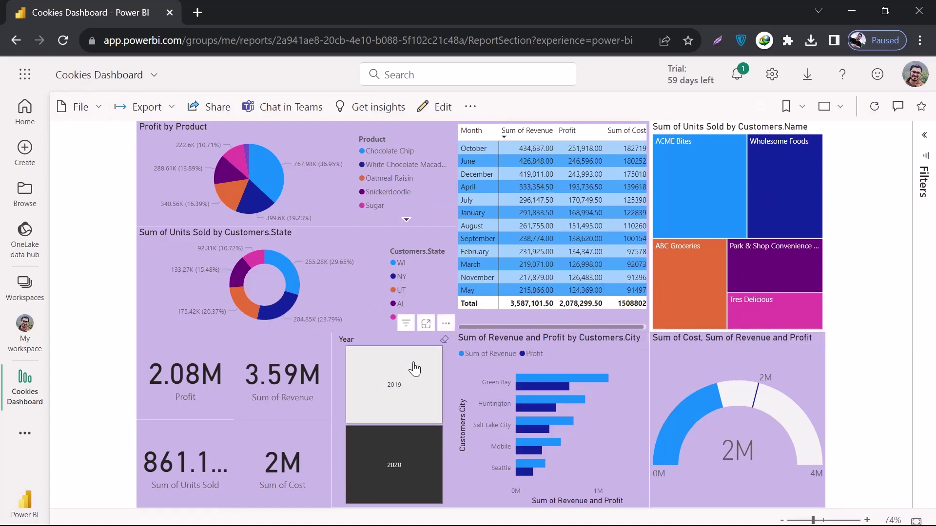
Test the published report by filtering to 2019, selecting September in the month matrix, and switching the year back to 2020.
click(378, 407)
click(378, 407)
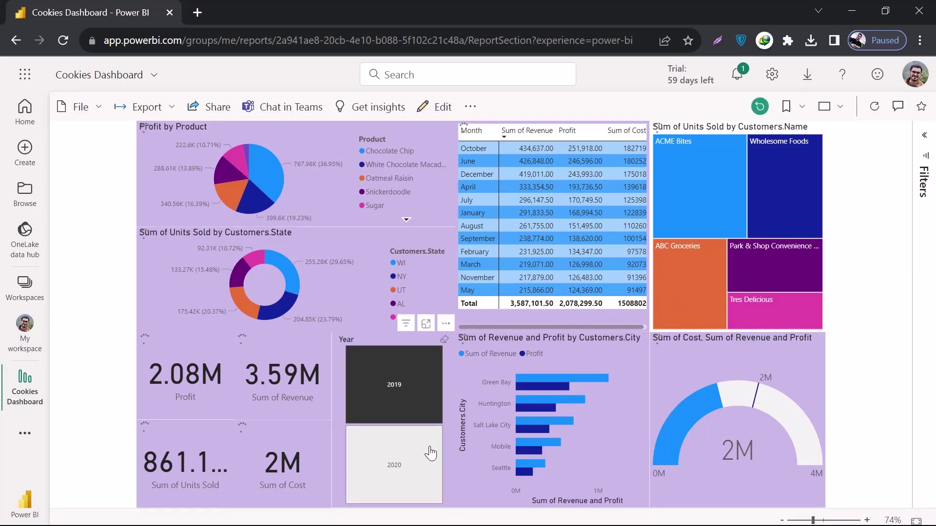
click(382, 391)
click(394, 383)
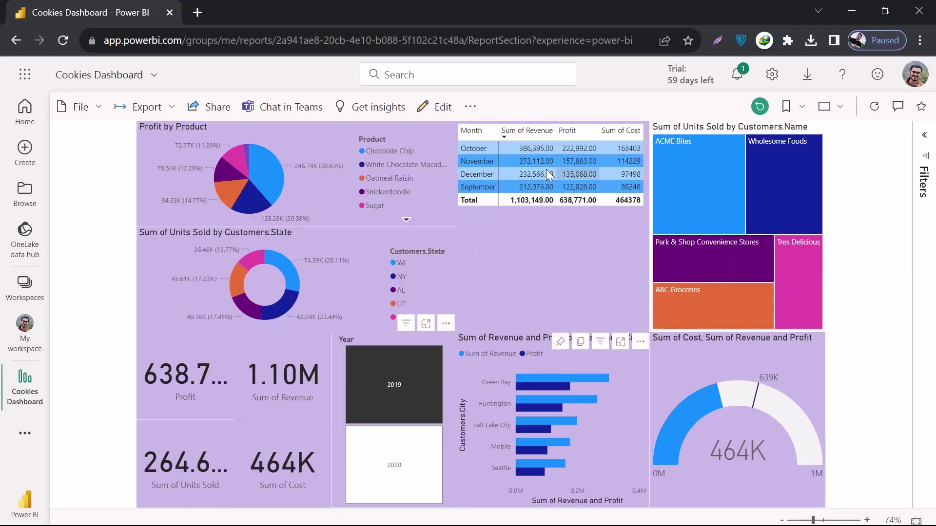
click(419, 365)
click(419, 365)
click(491, 185)
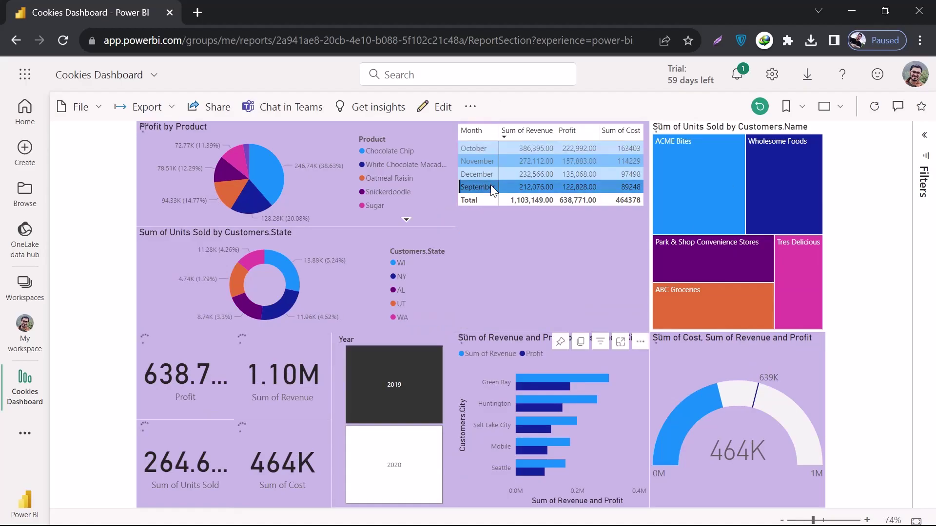
click(398, 471)
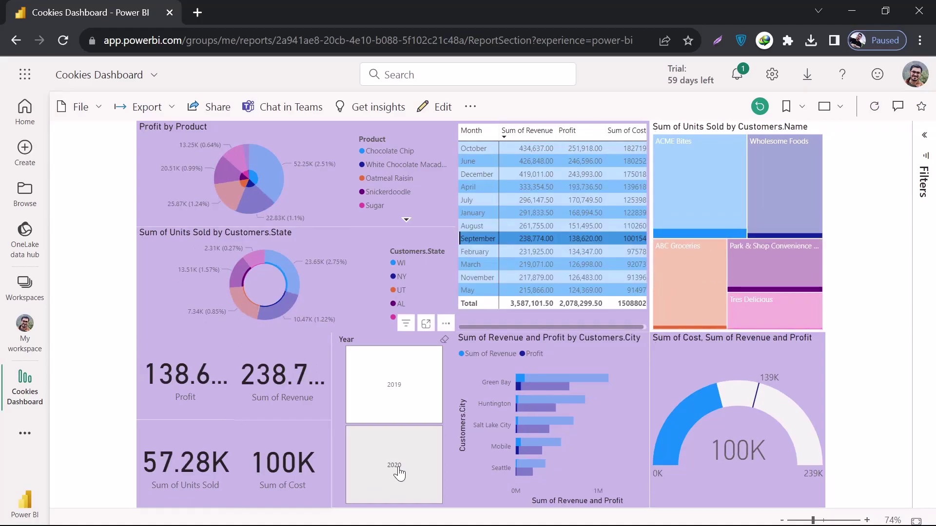
click(398, 472)
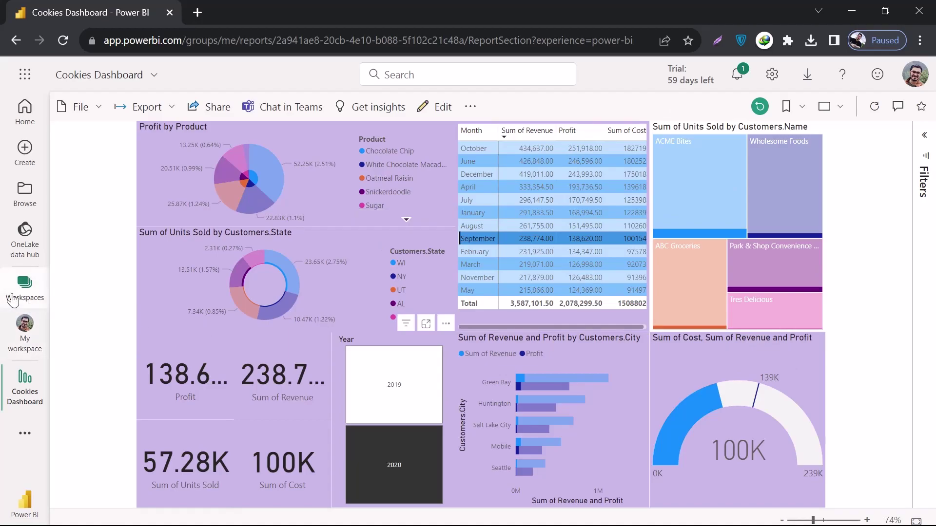
Review the form for creating a new workspace and close it without creating one.
click(29, 303)
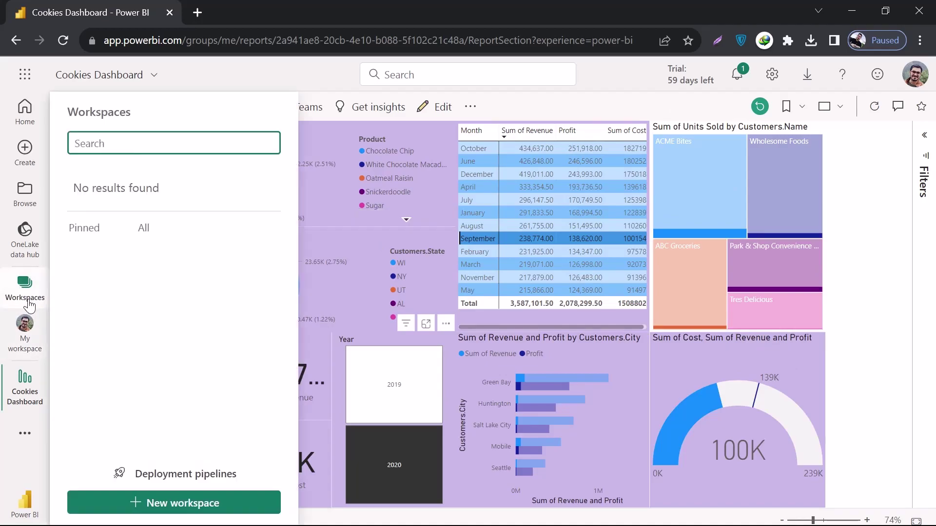
click(148, 504)
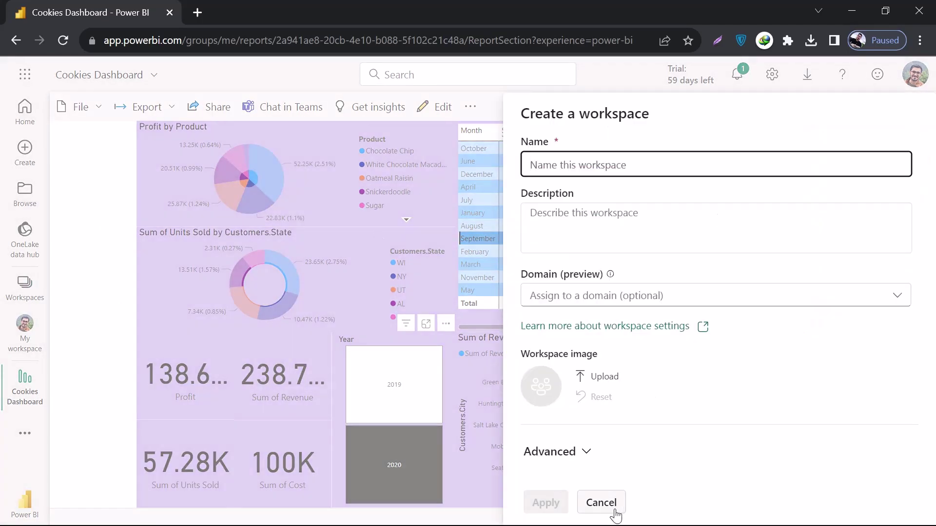
click(601, 502)
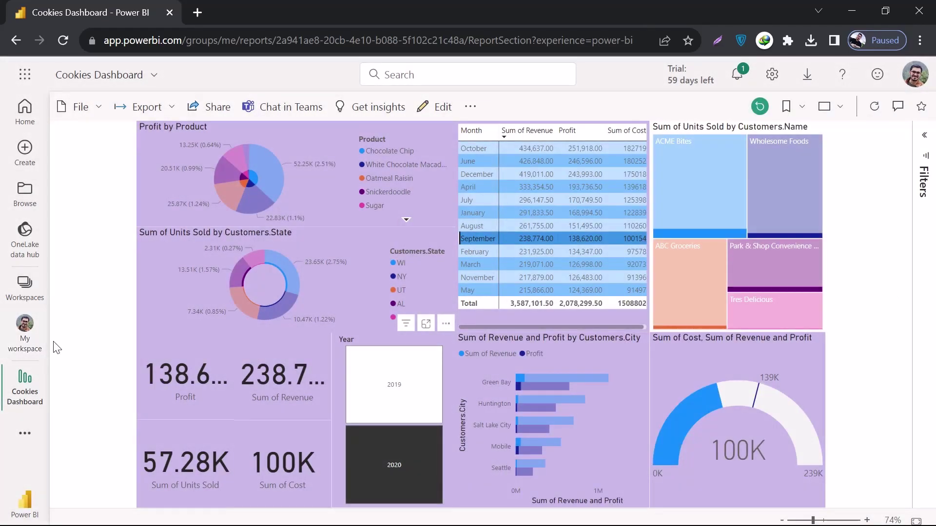
Return to the Cookies Dashboard report after opening My workspace, and review its link sharing options without sending anything.
click(39, 339)
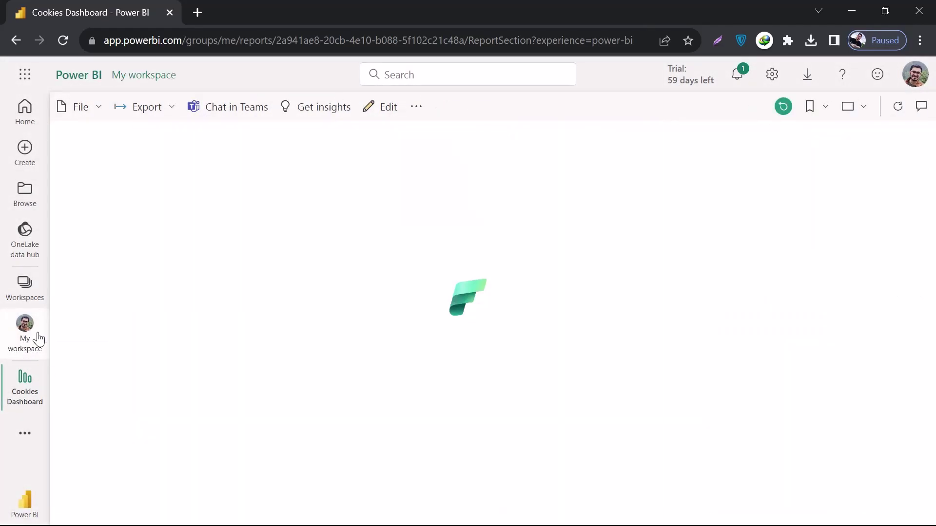
click(22, 43)
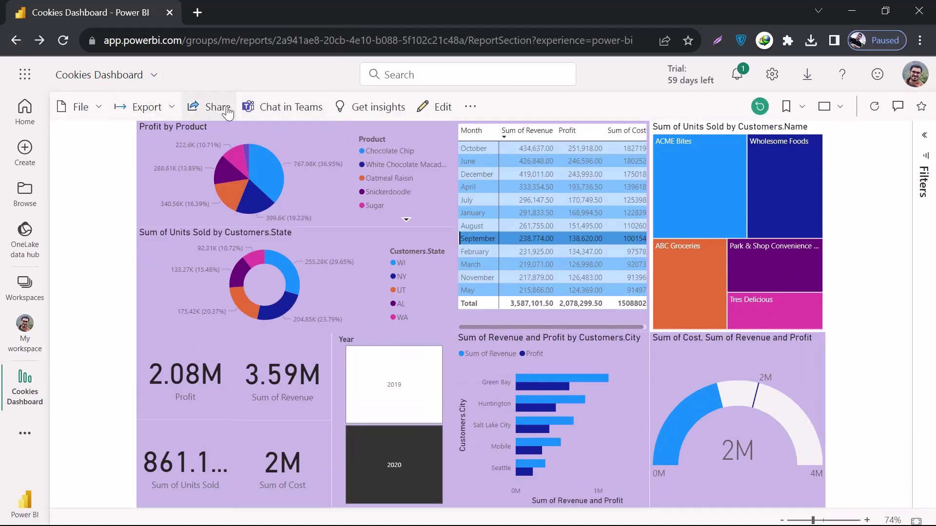
click(207, 112)
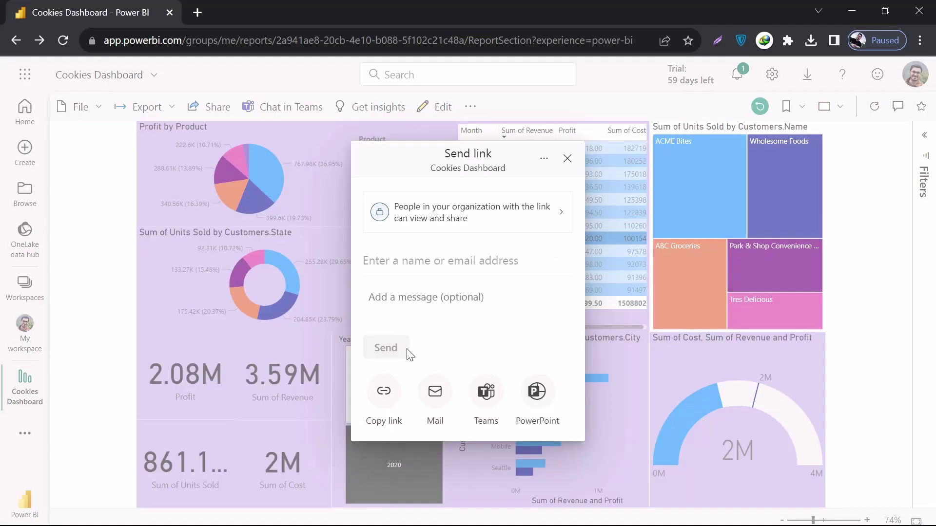
click(445, 267)
click(567, 159)
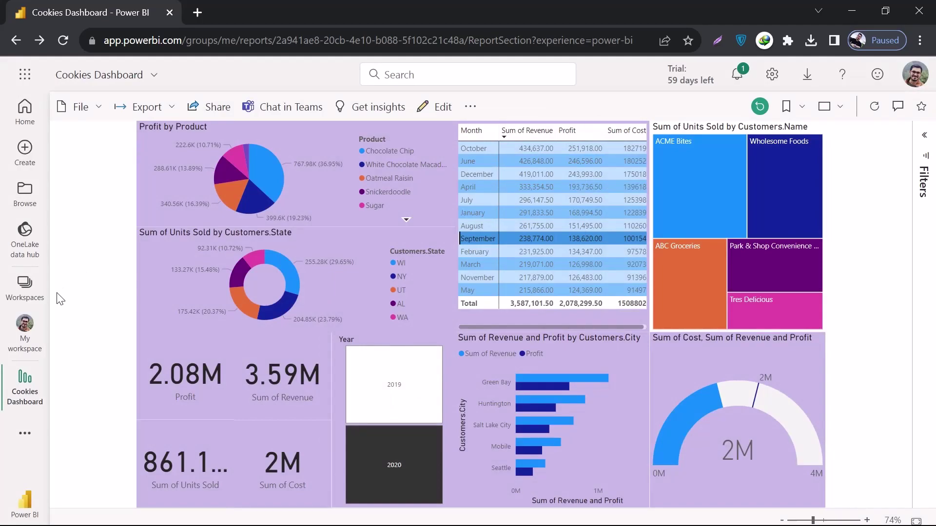
Reopen the Cookies Dashboard report from My workspace, return to the workspace list and refresh the Cookies Dashboard dataset.
click(22, 344)
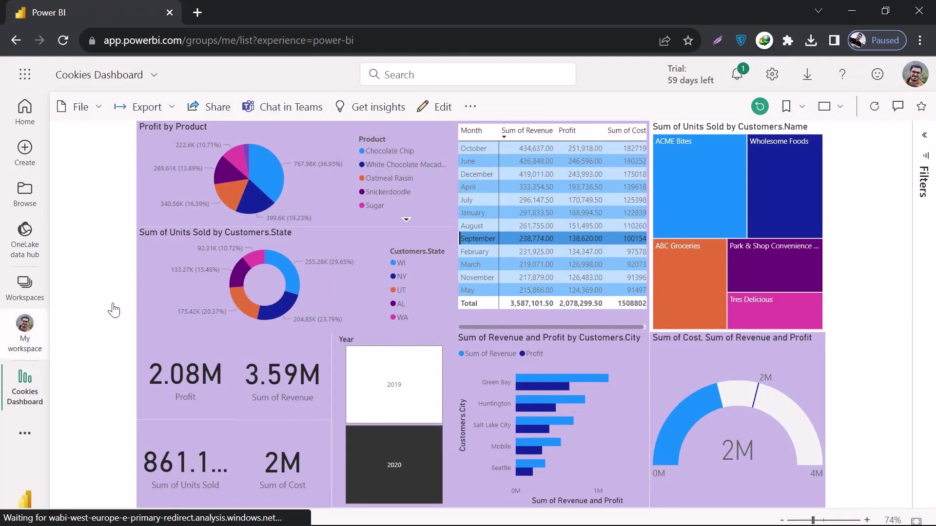
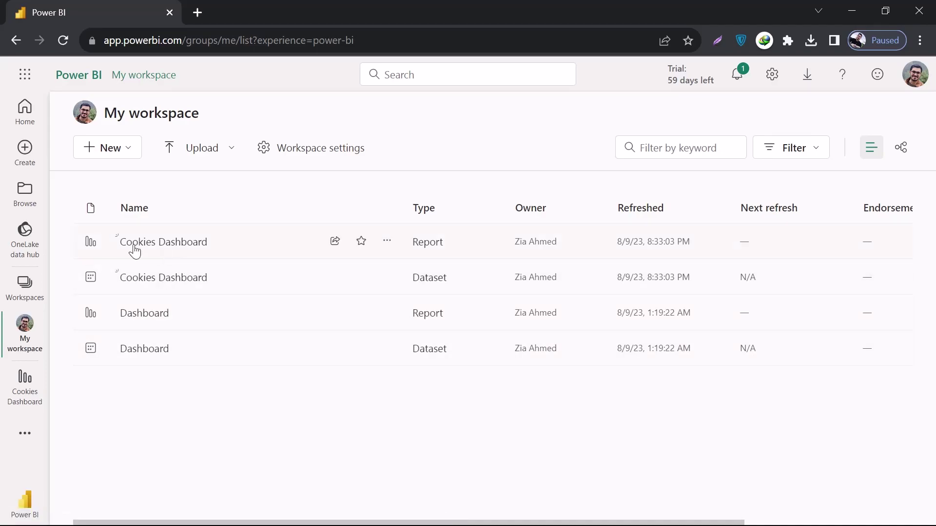
click(162, 248)
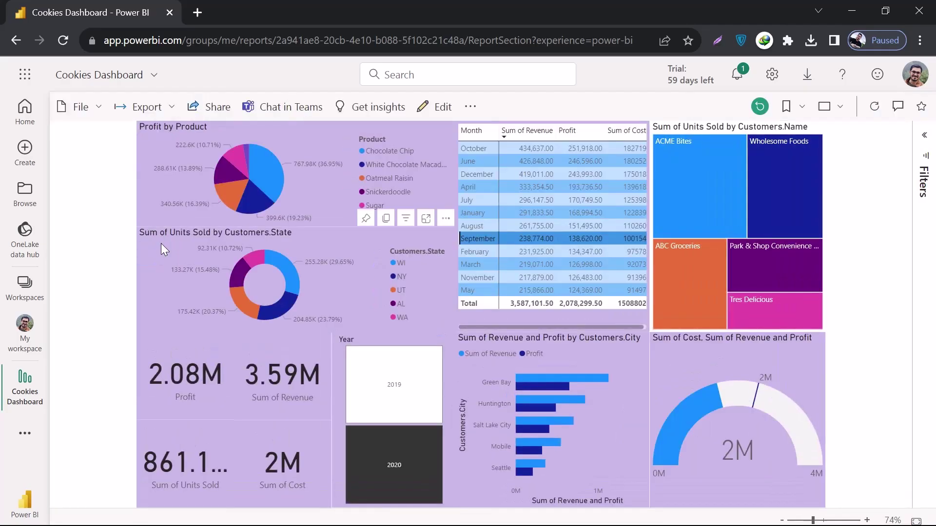
click(41, 341)
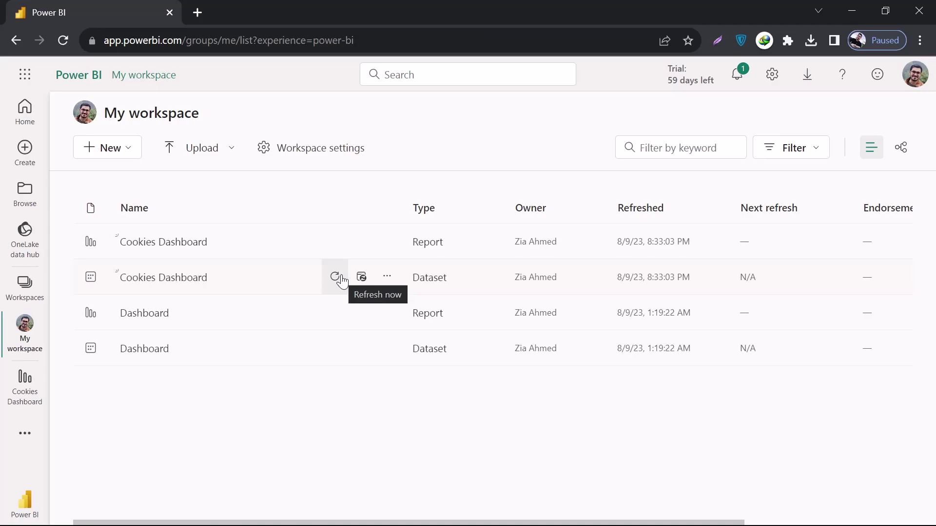
click(342, 282)
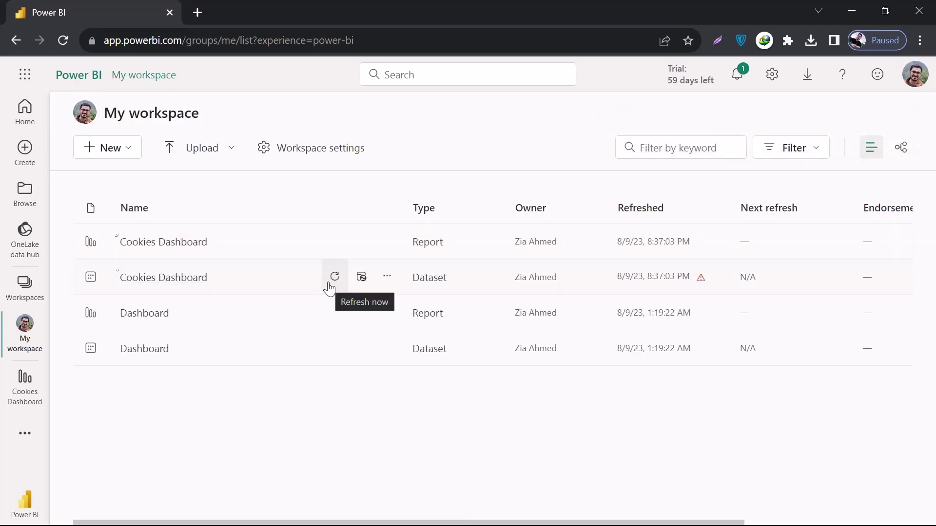
mouse_move(703, 288)
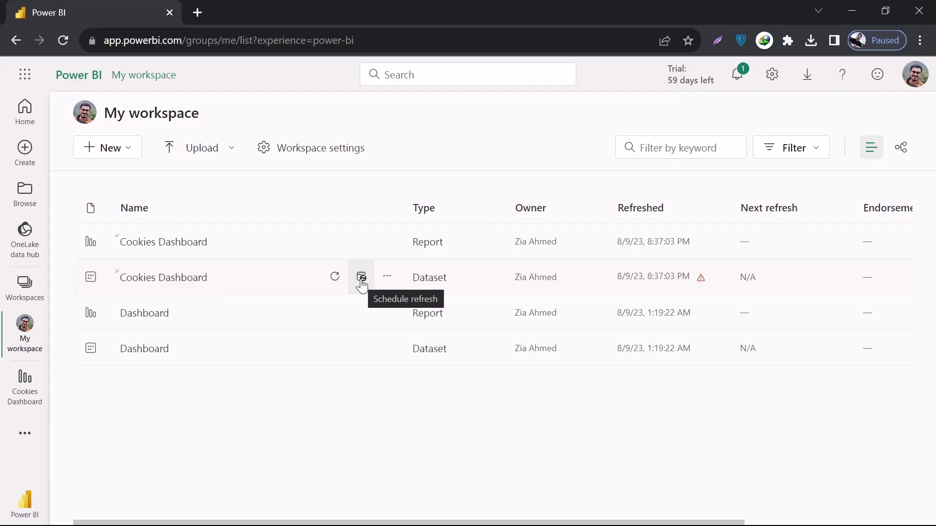
Open the scheduled refresh settings of the Cookies Dashboard dataset and examine its gateway connections.
click(361, 277)
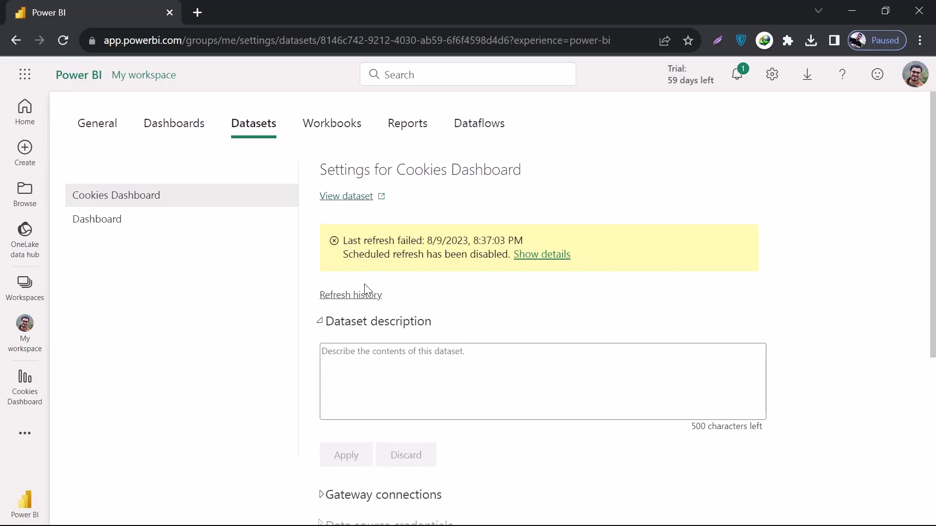
scroll(366, 288, down, 3)
scroll(368, 290, down, 2)
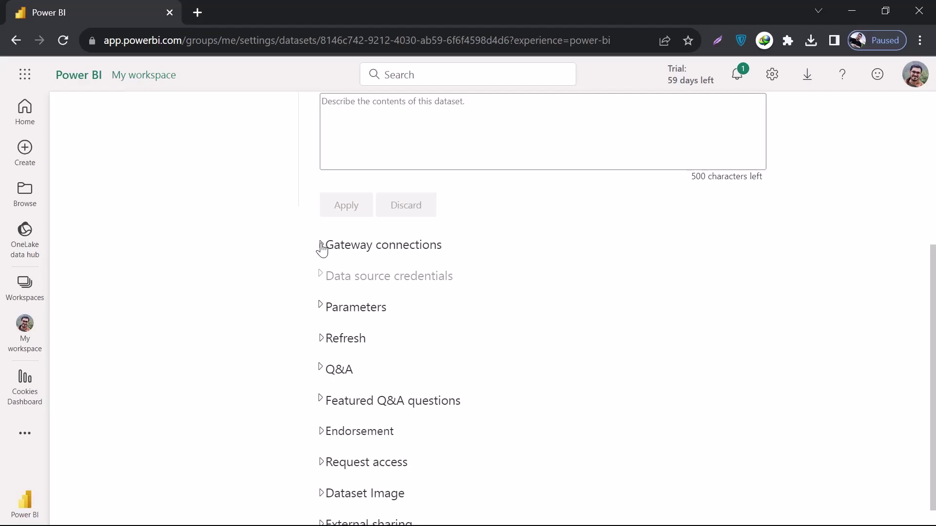
click(362, 246)
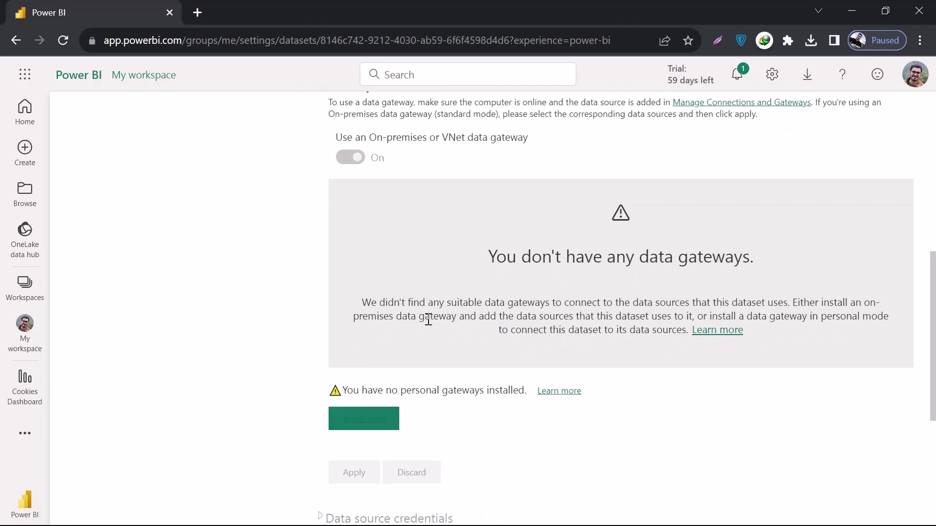
scroll(427, 319, up, 3)
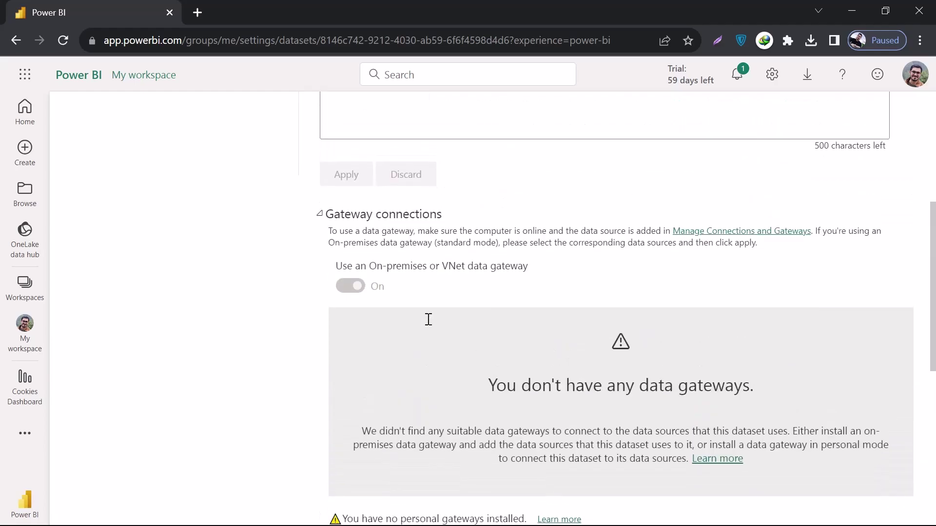
scroll(428, 317, down, 2)
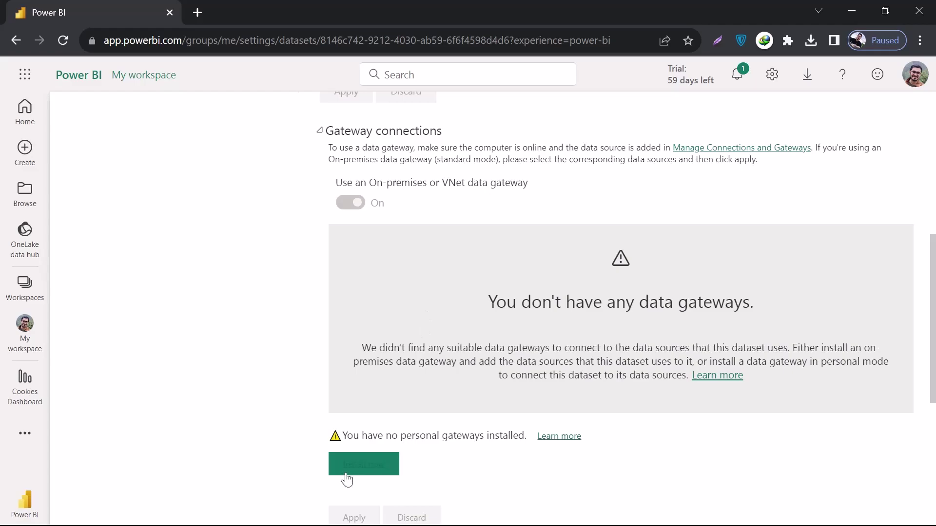
Switch to the Data folder and install the On-premises data gateway (personal mode) in its default location, accepting the terms of use.
click(808, 82)
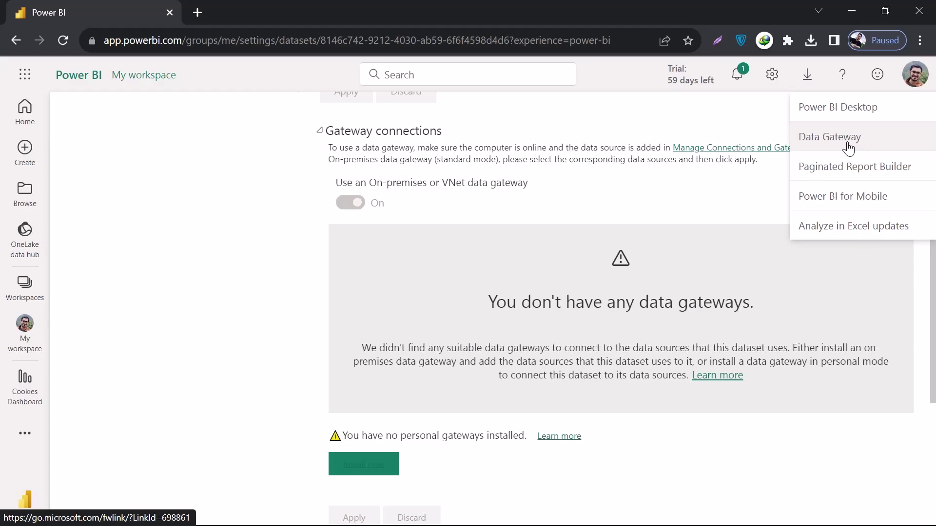
click(702, 189)
key(alt+Tab)
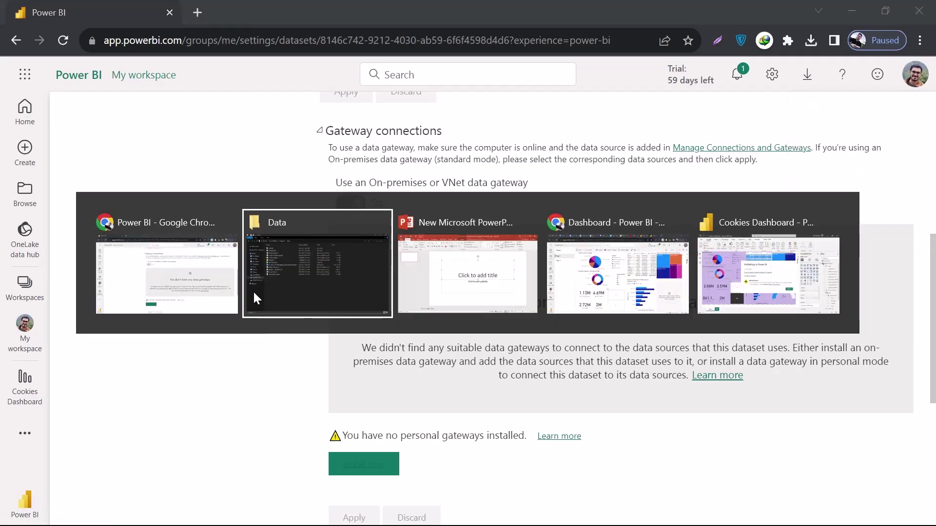
click(232, 207)
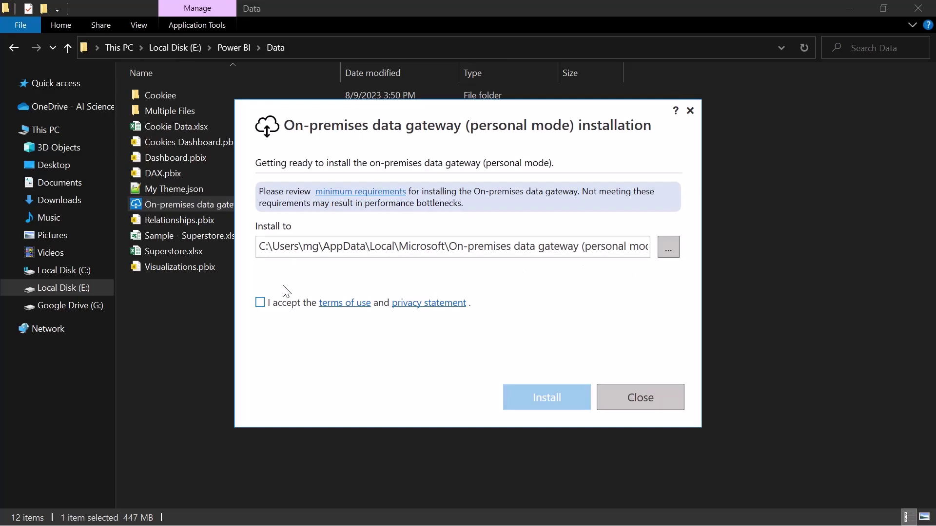
click(260, 303)
click(556, 395)
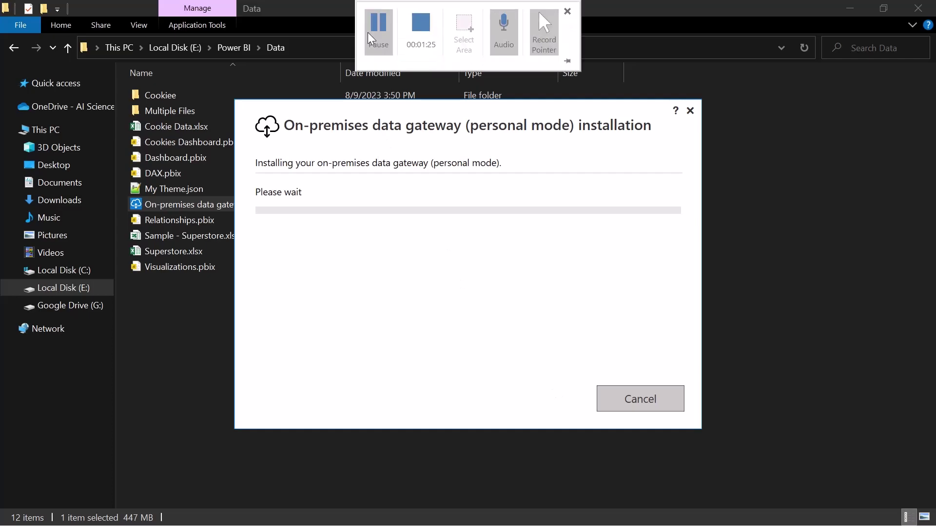
Sign in to the gateway with the account's e-mail address, opt out of sending usage information and close the gateway window.
click(411, 187)
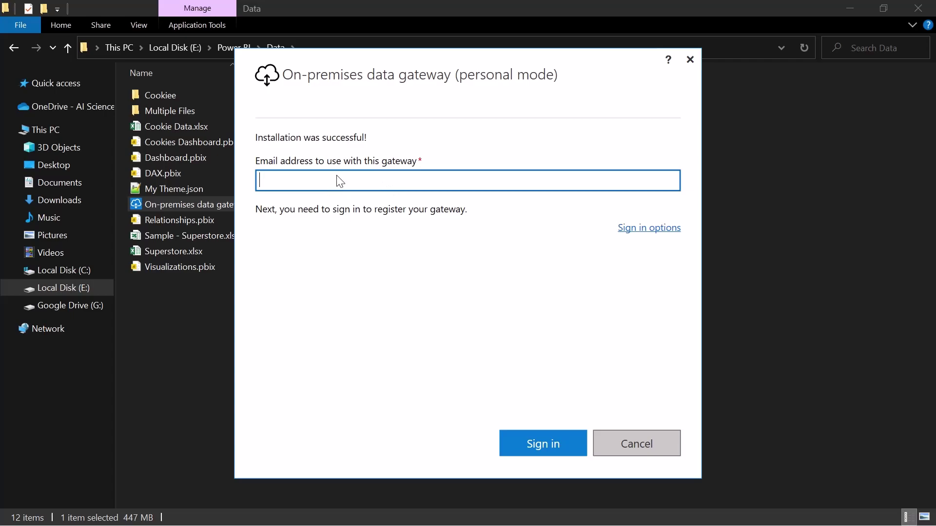
mouse_move(381, 30)
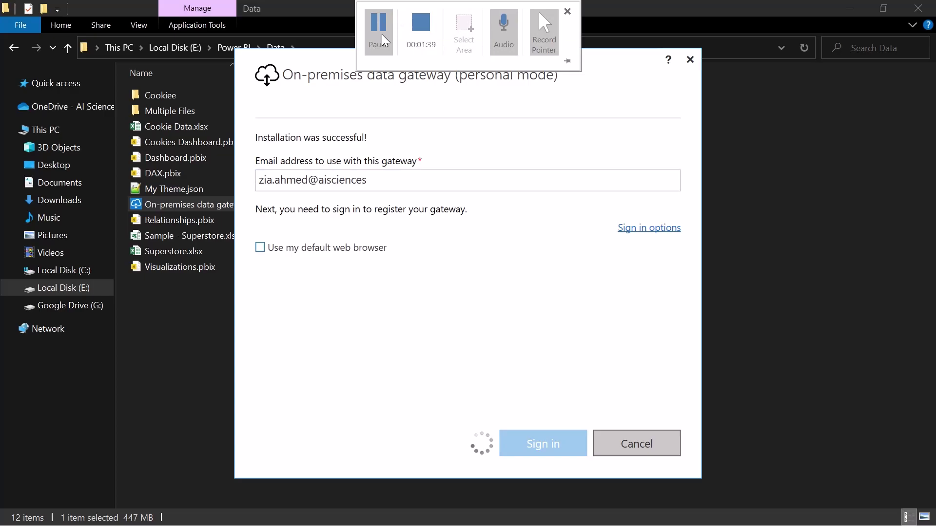
click(382, 32)
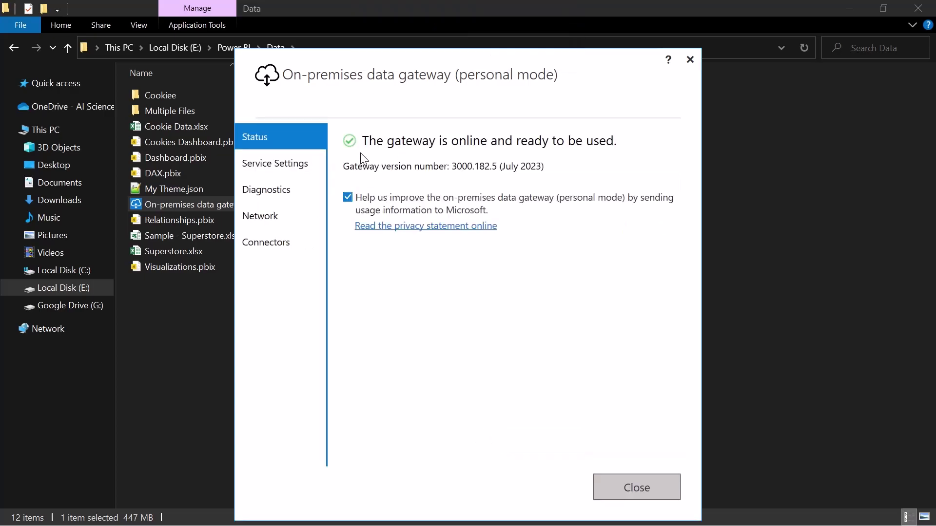
click(348, 197)
click(600, 485)
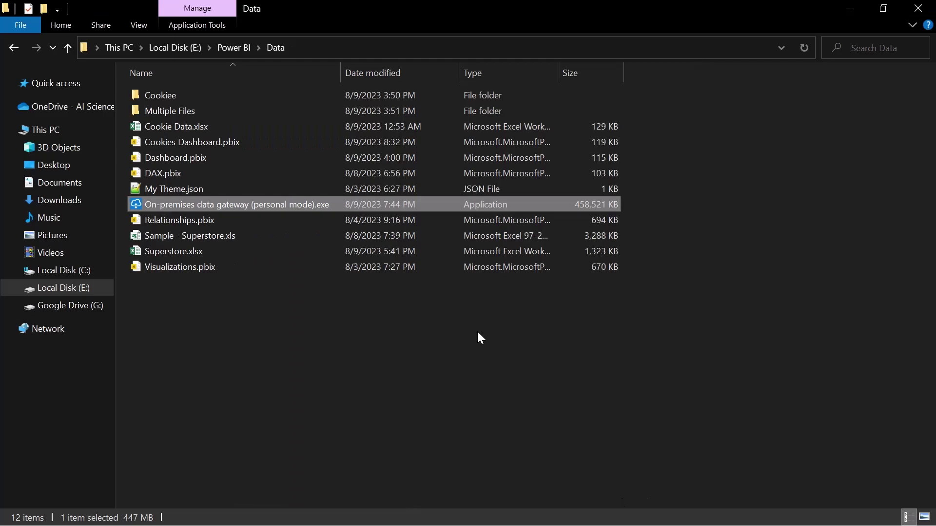
Switch back to Power BI in the browser, reload the Cookies Dashboard dataset settings and check its gateway connections.
key(alt+Tab)
key(alt+Tab)
click(315, 296)
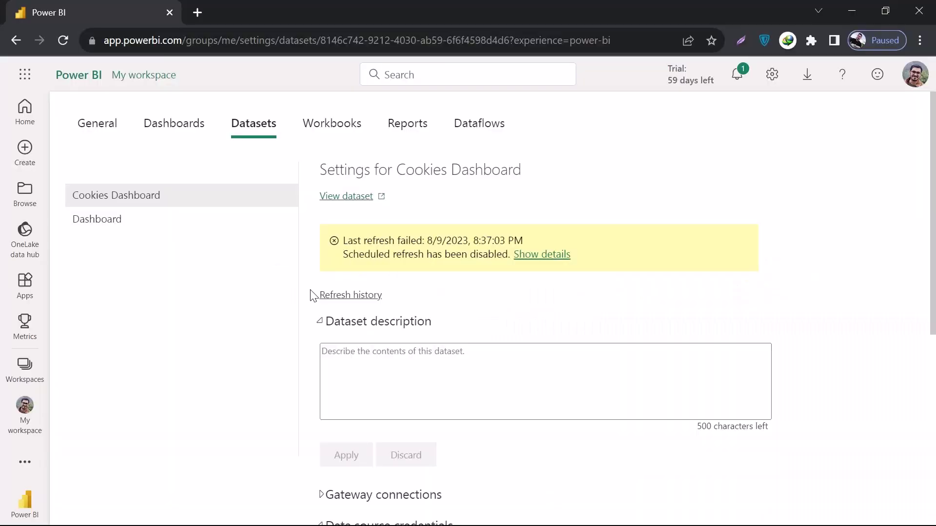
click(59, 41)
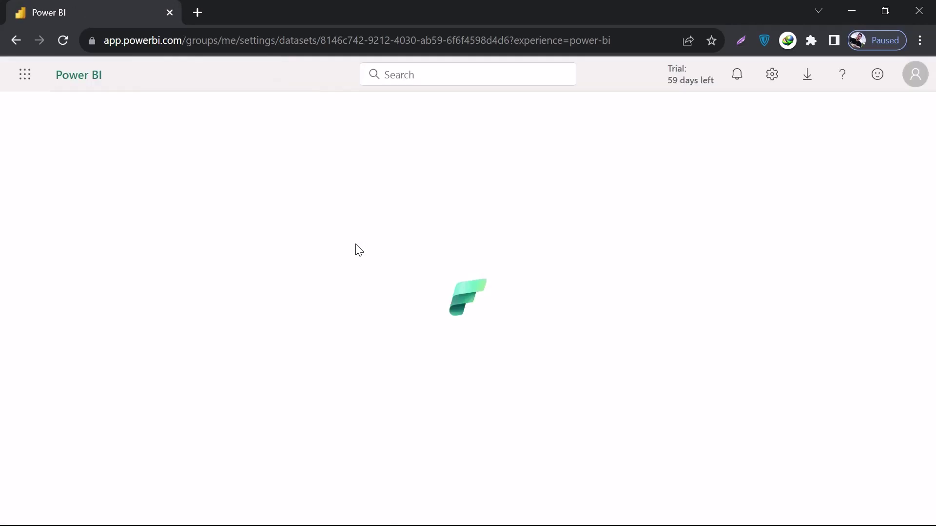
scroll(380, 324, down, 3)
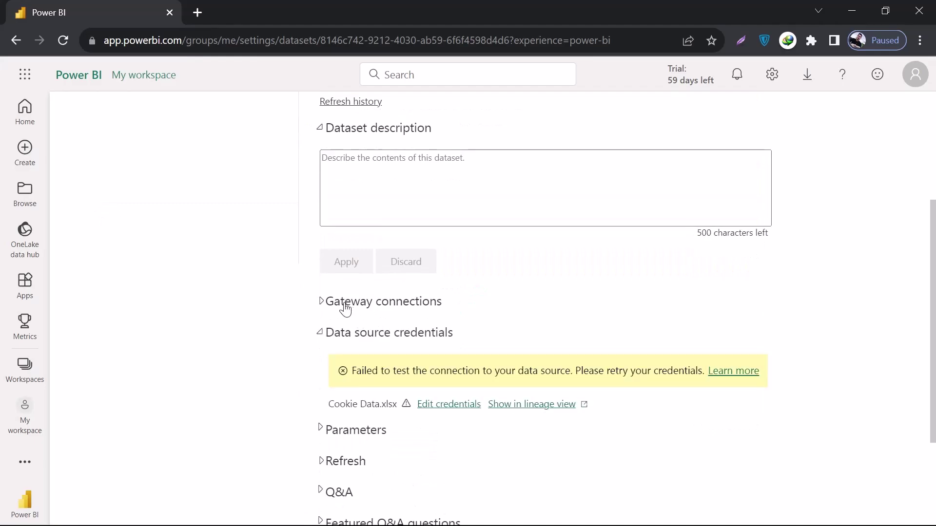
click(345, 309)
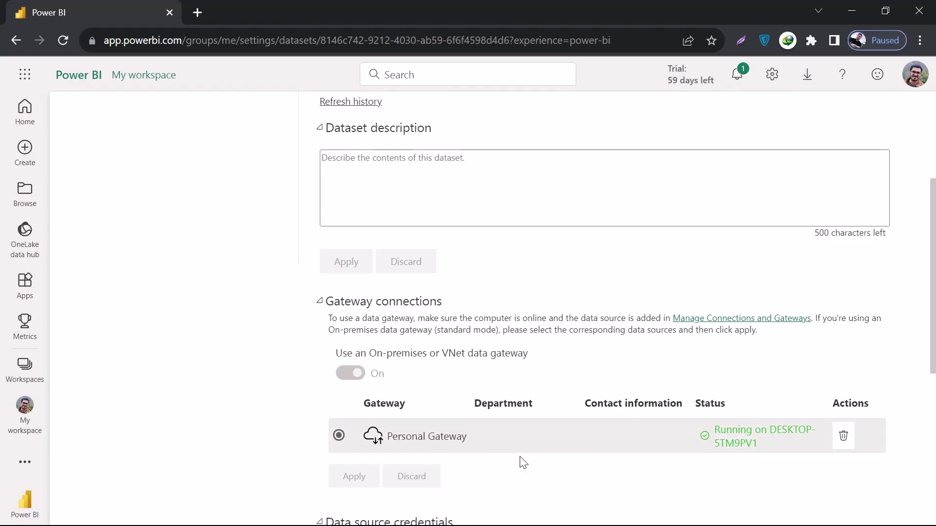
scroll(522, 462, down, 2)
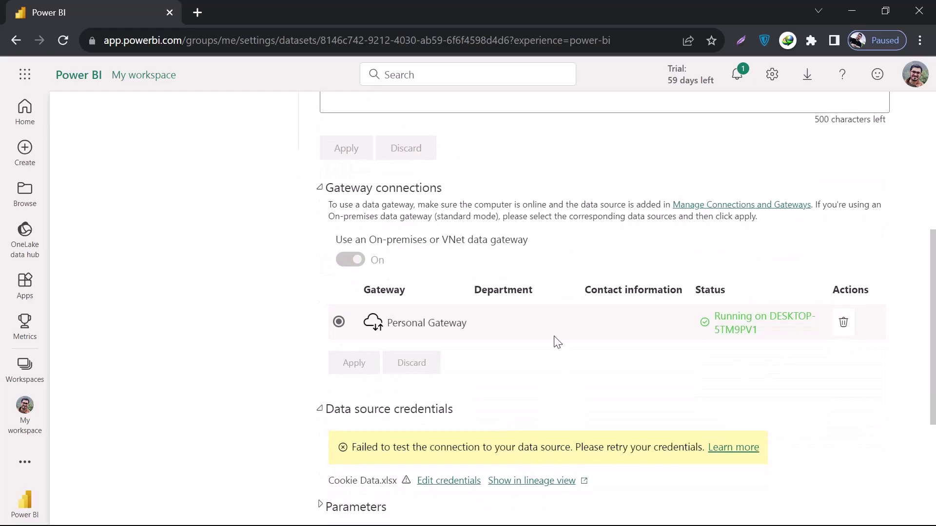
scroll(474, 353, up, 2)
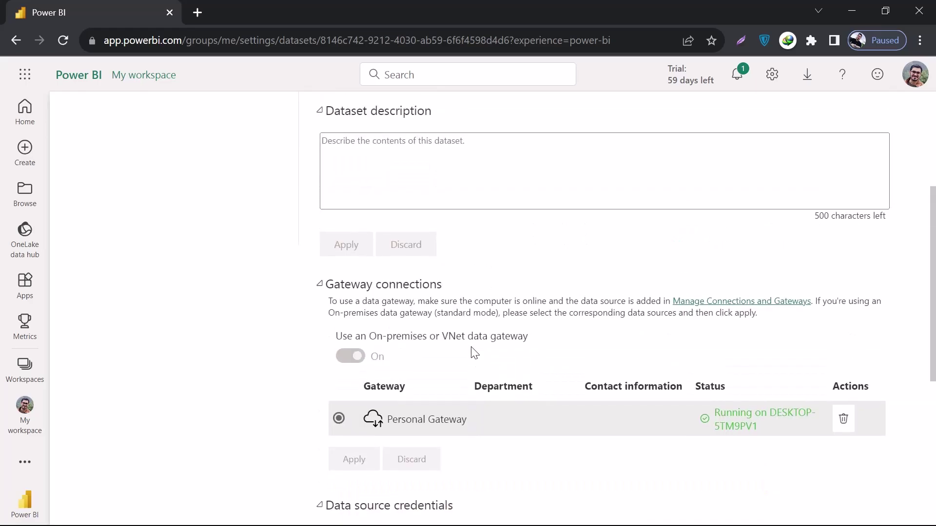
Edit the Cookie Data.xlsx credentials, keeping Windows without impersonation and setting the privacy level to None, and sign in.
scroll(475, 352, down, 3)
scroll(474, 352, down, 1)
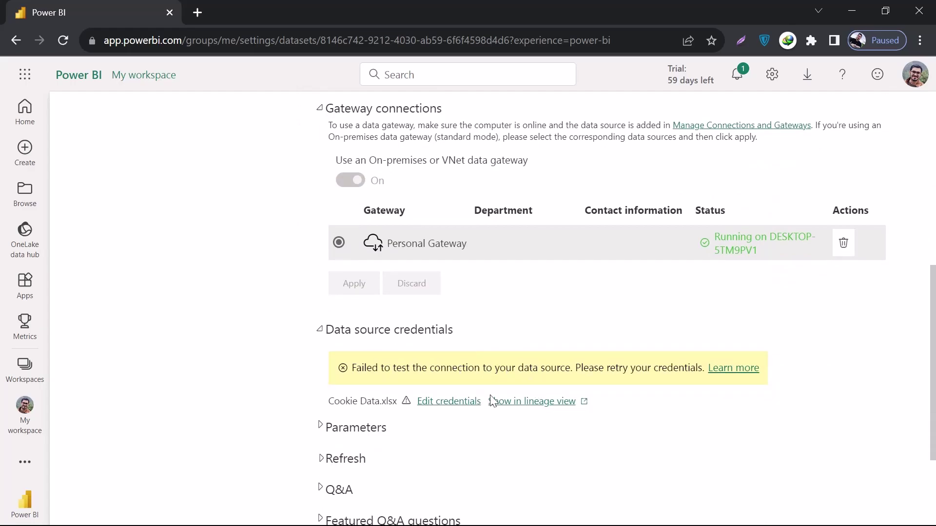
click(447, 411)
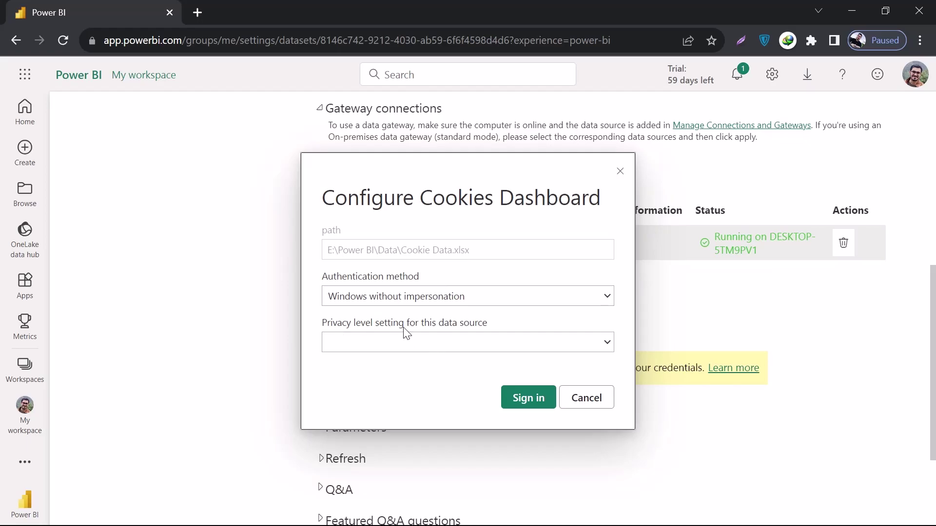
click(430, 342)
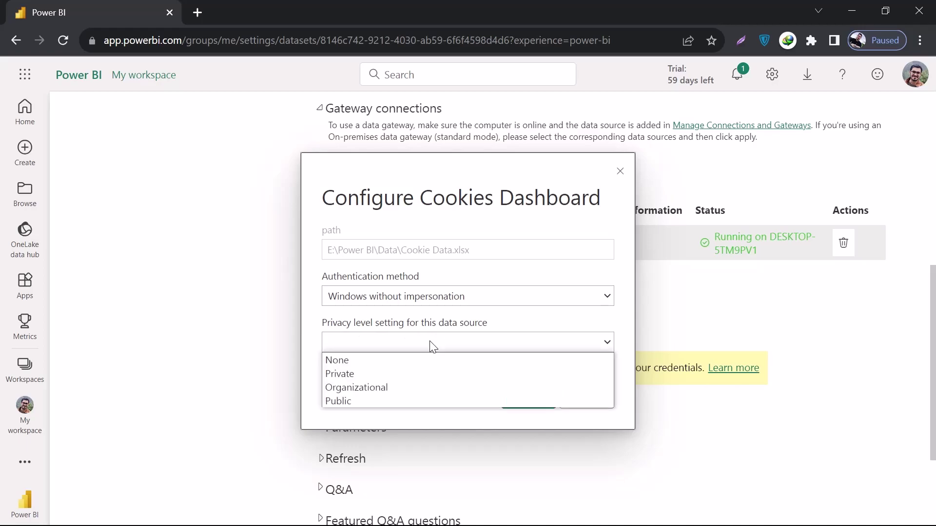
click(391, 362)
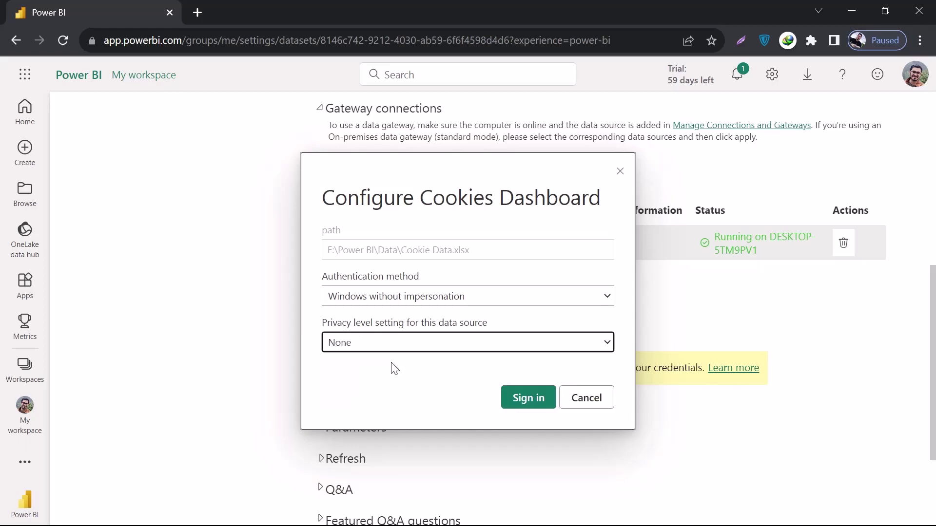
click(546, 405)
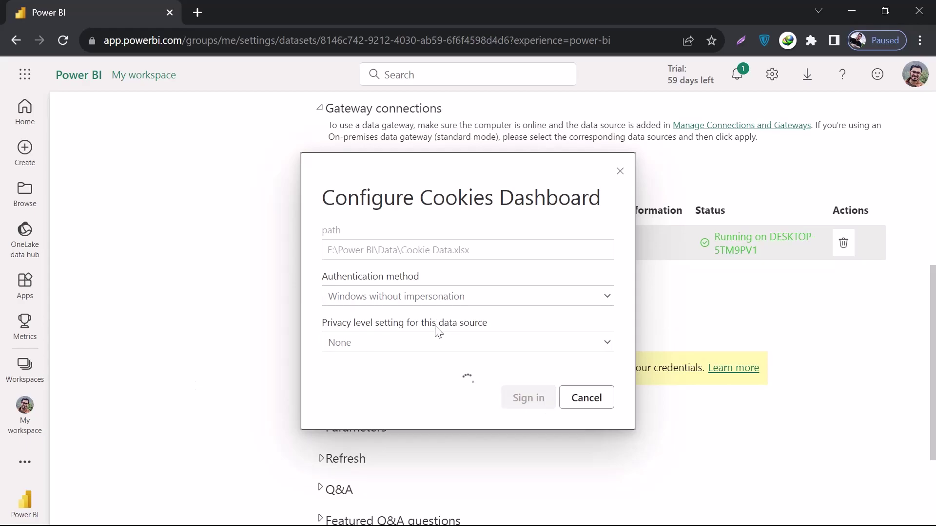
mouse_move(390, 6)
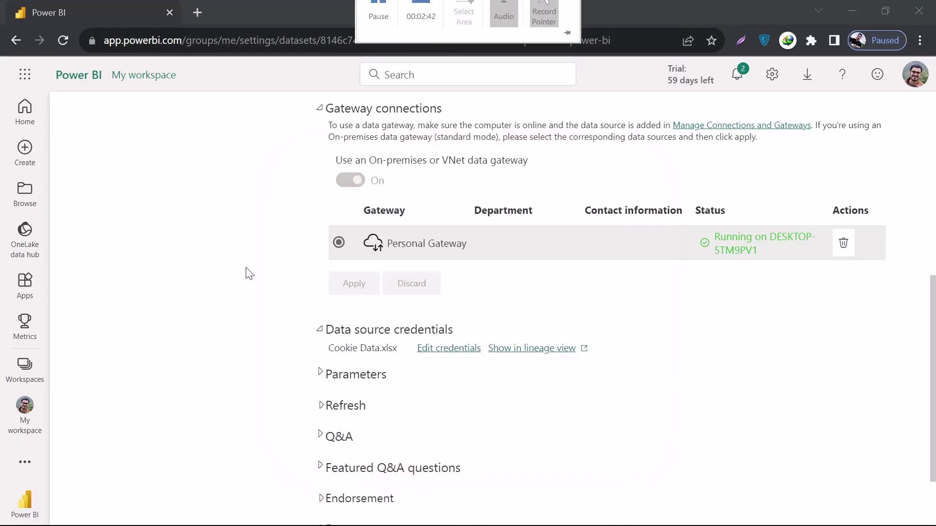
Return to My workspace and refresh the Cookies Dashboard dataset.
scroll(246, 272, down, 1)
scroll(246, 272, up, 3)
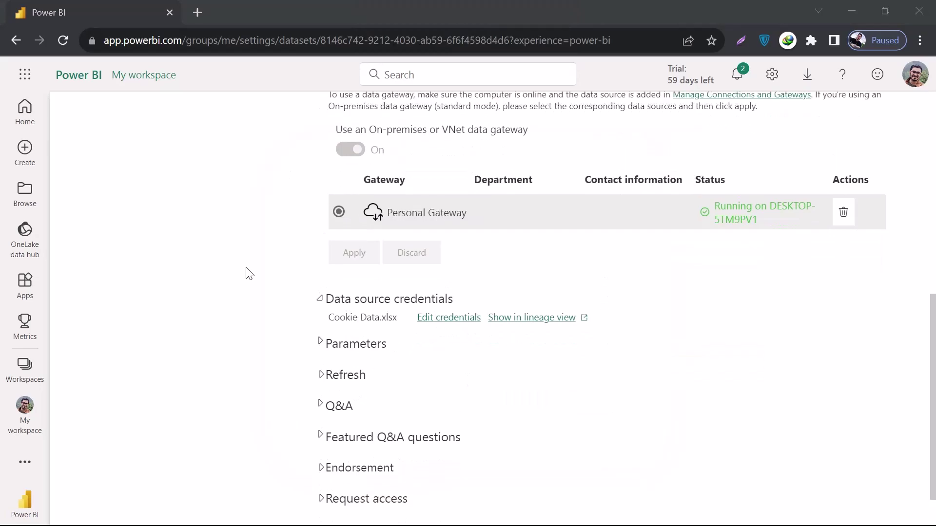
scroll(246, 272, down, 4)
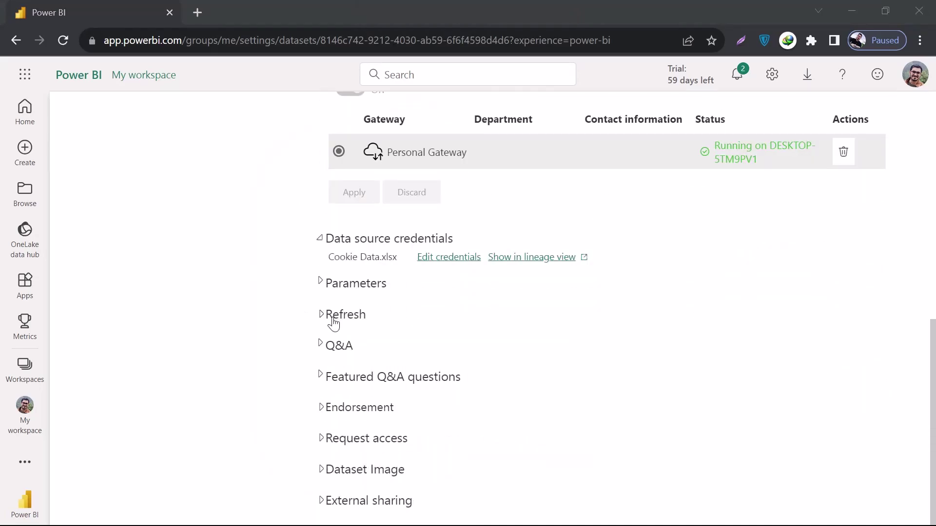
scroll(293, 278, up, 10)
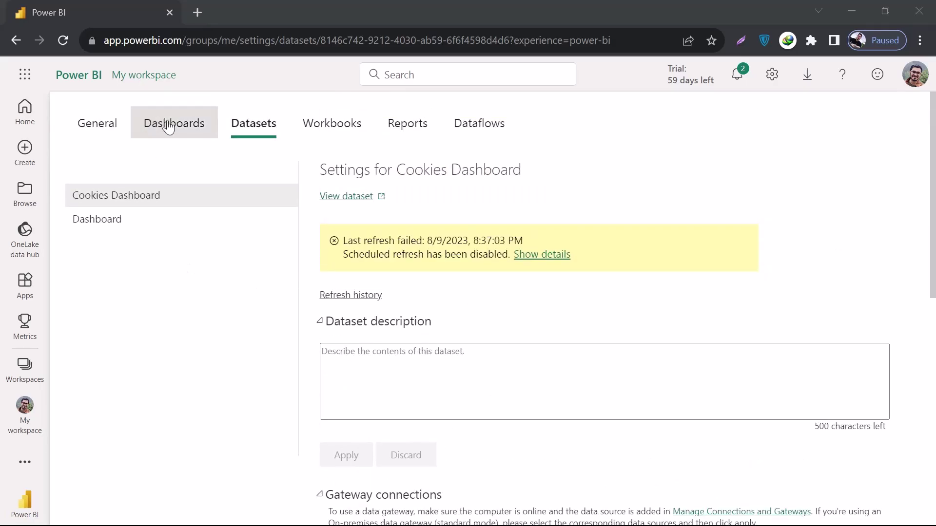
click(25, 411)
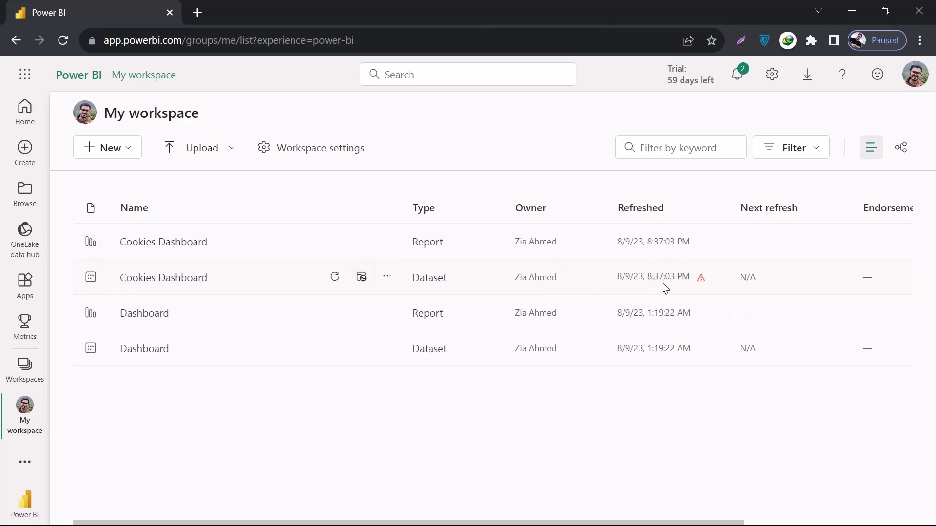
click(335, 278)
mouse_move(428, 6)
click(384, 40)
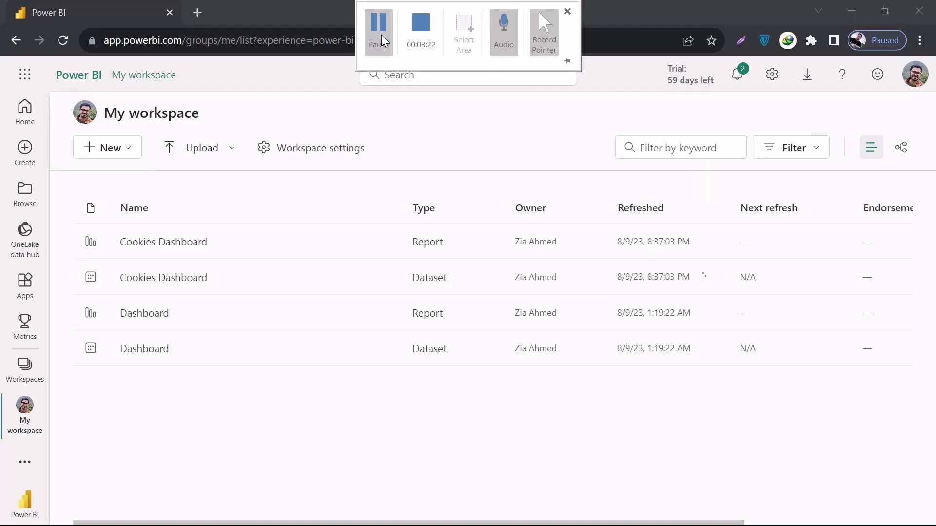
click(383, 41)
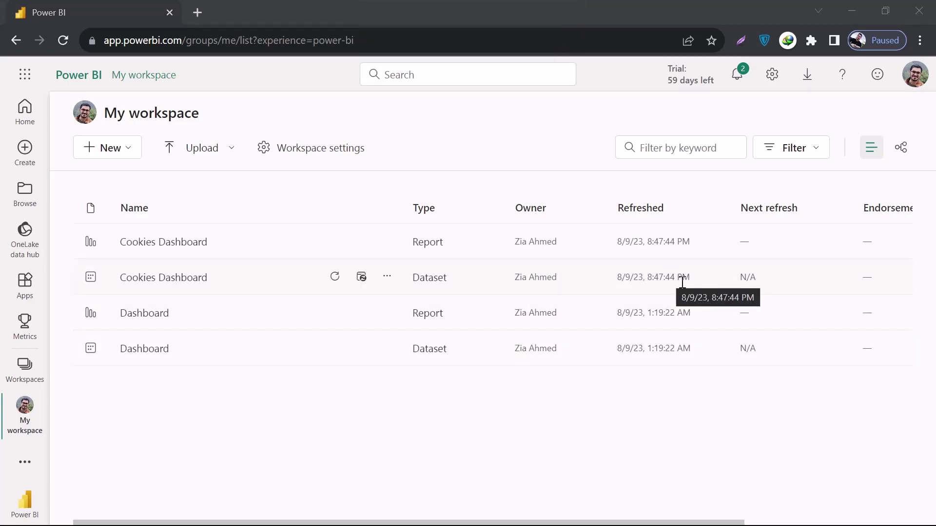
Open the scheduled refresh settings of the Cookies Dashboard dataset and turn on its refresh schedule.
click(363, 277)
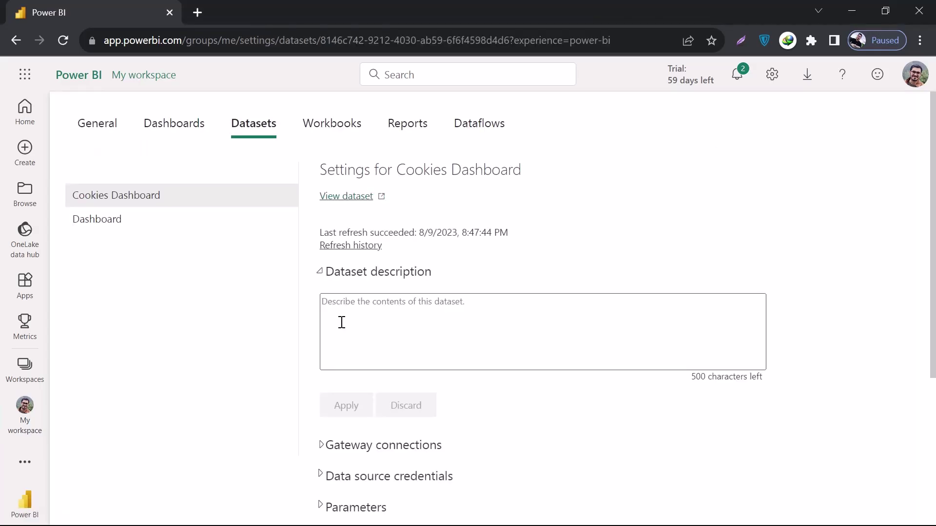
scroll(341, 323, down, 4)
scroll(341, 322, down, 1)
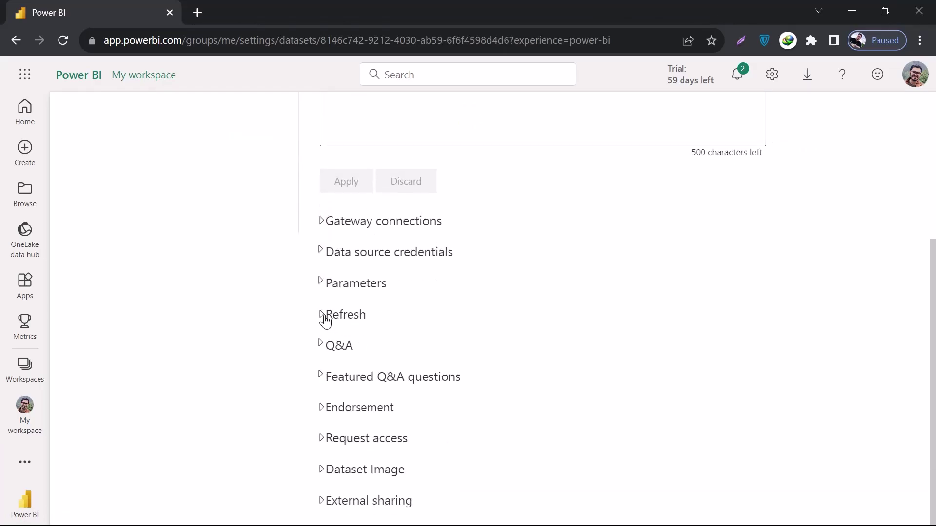
click(322, 315)
scroll(325, 322, down, 3)
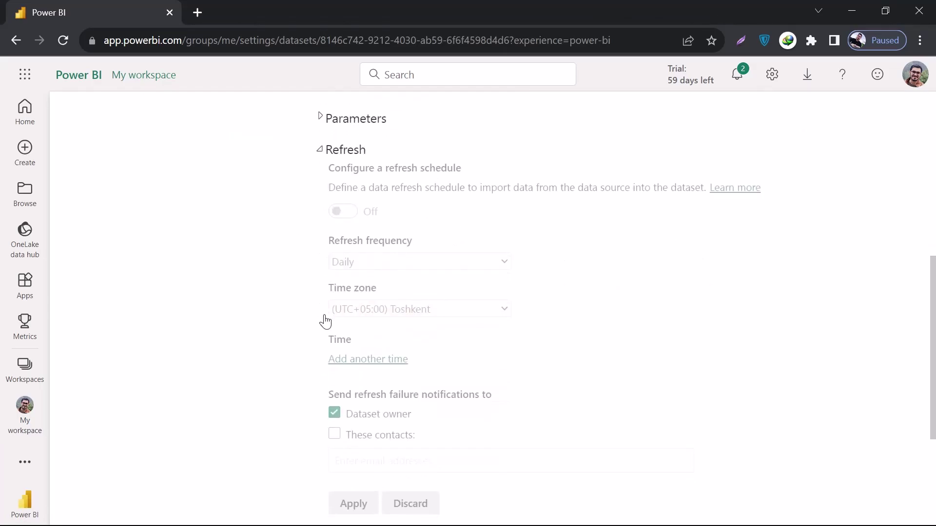
click(351, 219)
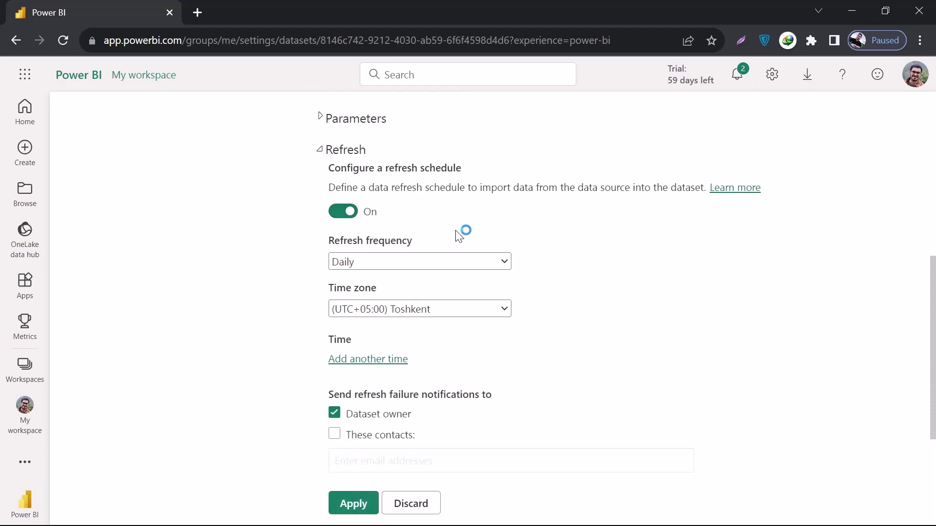
Choose Daily as the refresh frequency of the dataset's refresh schedule.
scroll(459, 235, down, 1)
click(400, 239)
click(396, 240)
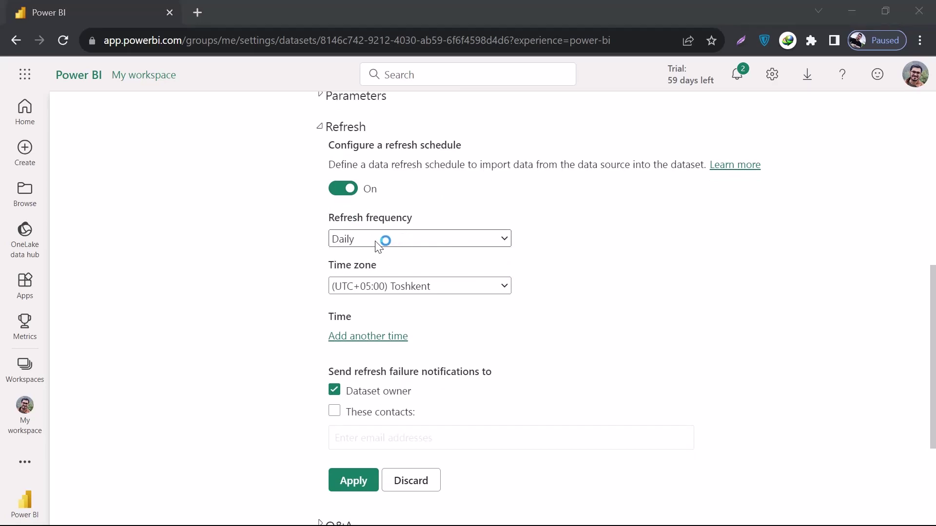
click(493, 241)
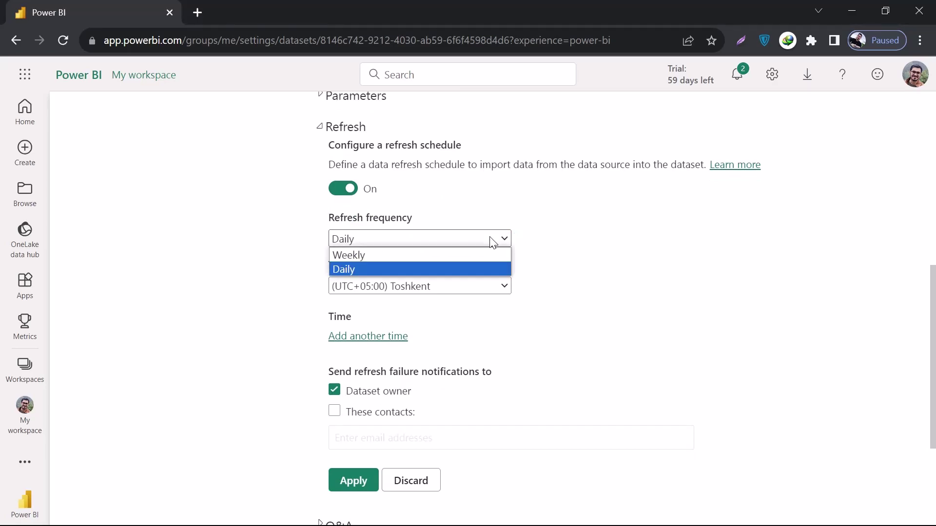
click(407, 269)
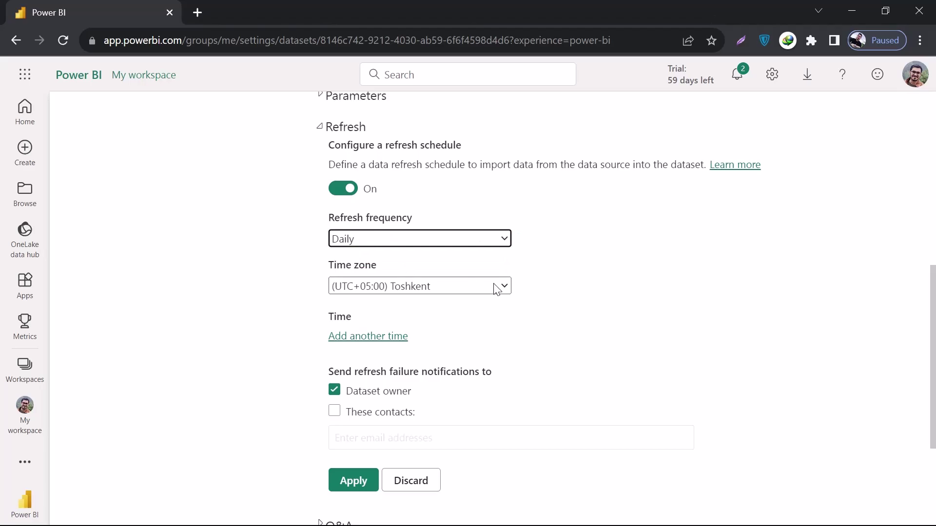
Set the refresh schedule's time zone to (UTC+04:00) Abu Dhabi, Muscat.
scroll(482, 275, down, 1)
click(478, 268)
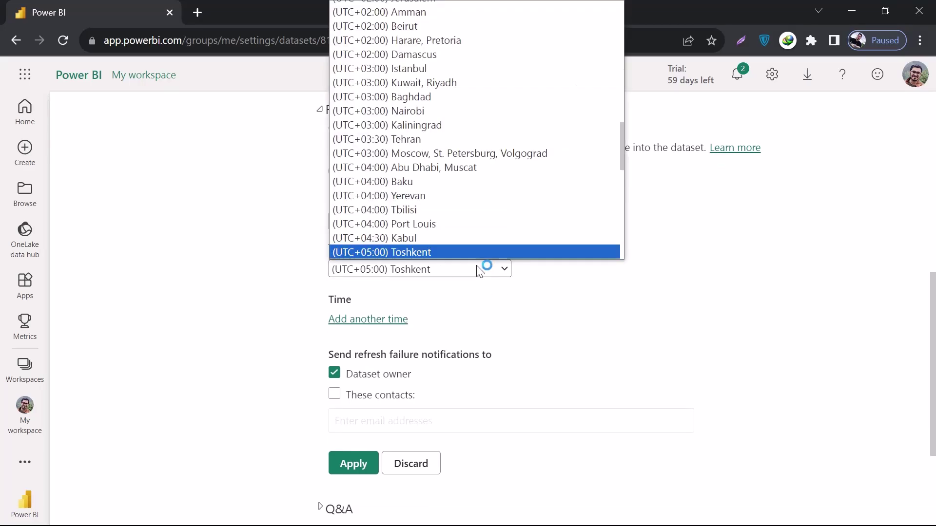
scroll(477, 188, up, 4)
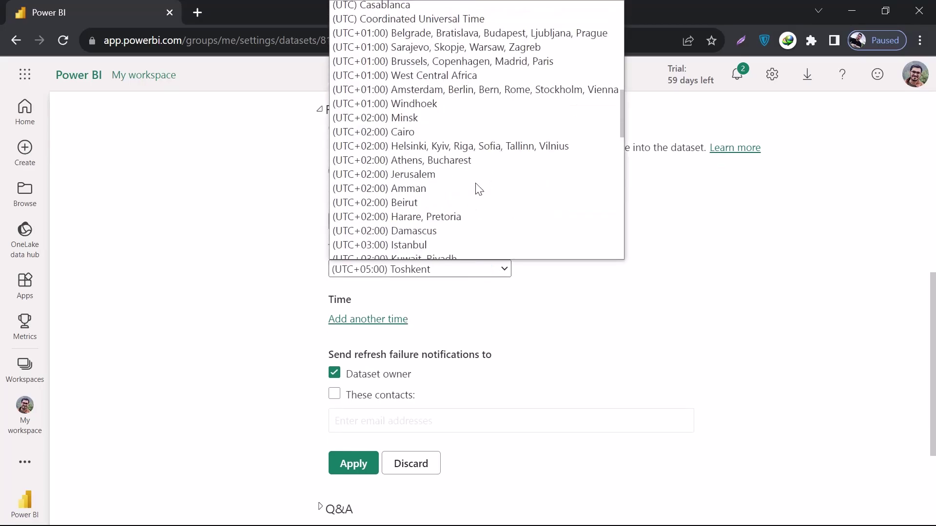
scroll(478, 189, up, 5)
scroll(477, 188, up, 8)
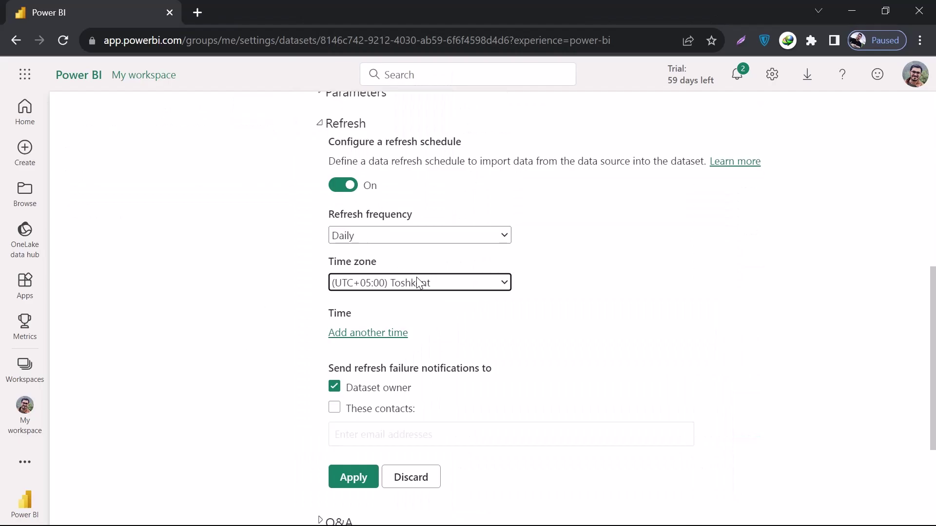
click(417, 278)
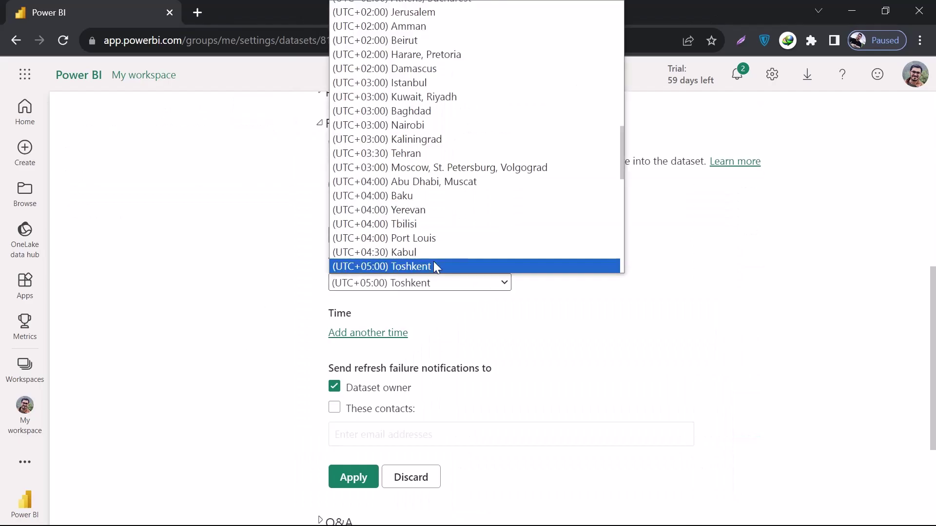
scroll(478, 174, up, 7)
scroll(479, 175, down, 5)
scroll(479, 176, down, 1)
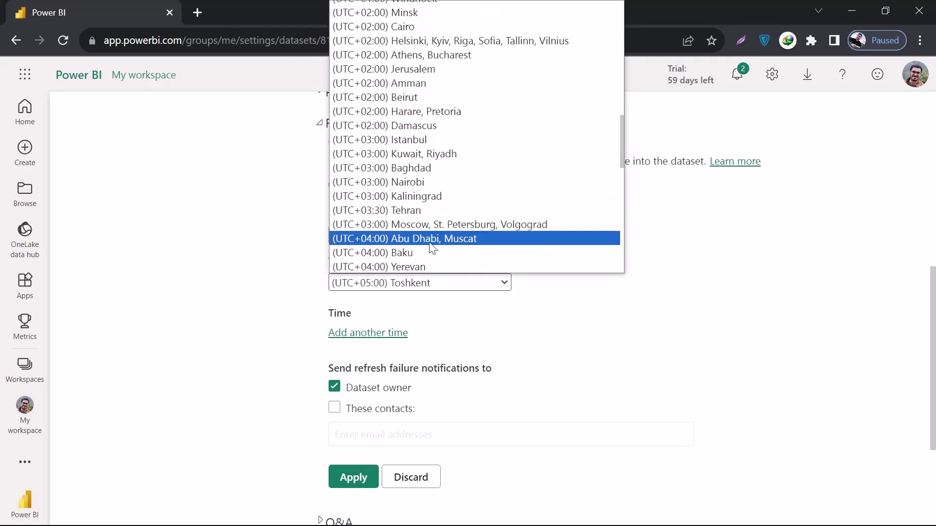
click(406, 240)
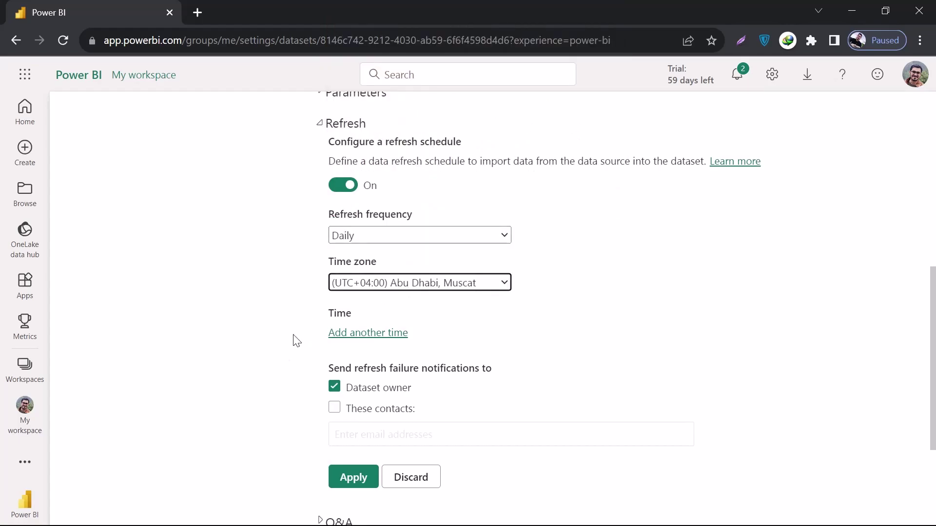
Add two refresh times to the schedule, 1:00 PM and 1:00 AM, and apply the schedule changes.
scroll(297, 340, down, 2)
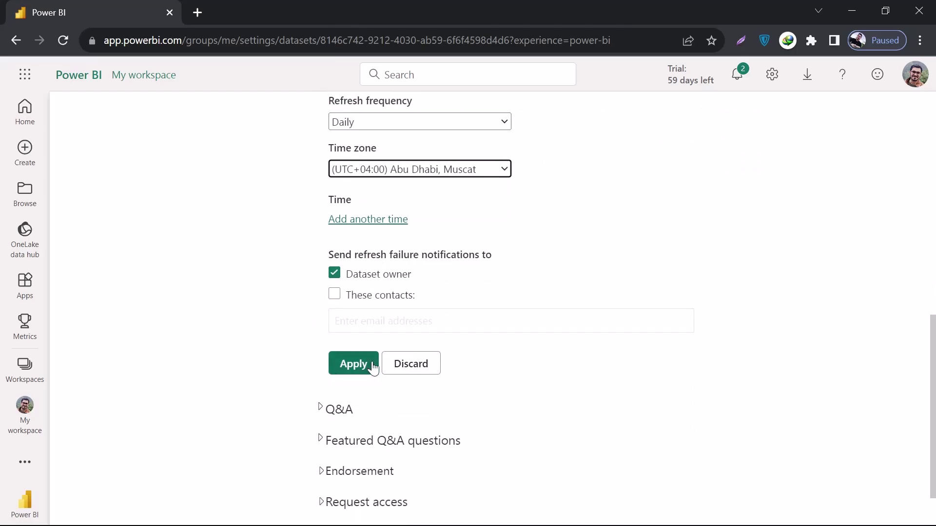
scroll(587, 184, up, 2)
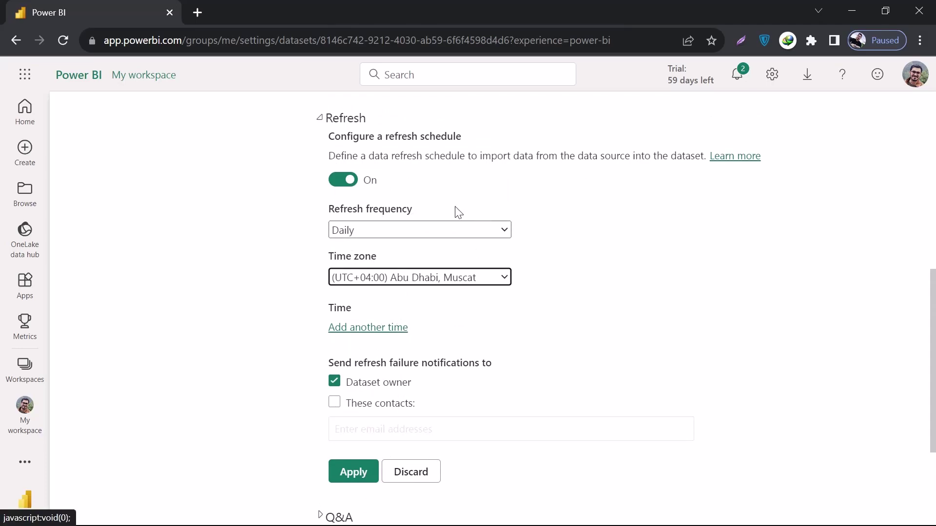
click(367, 329)
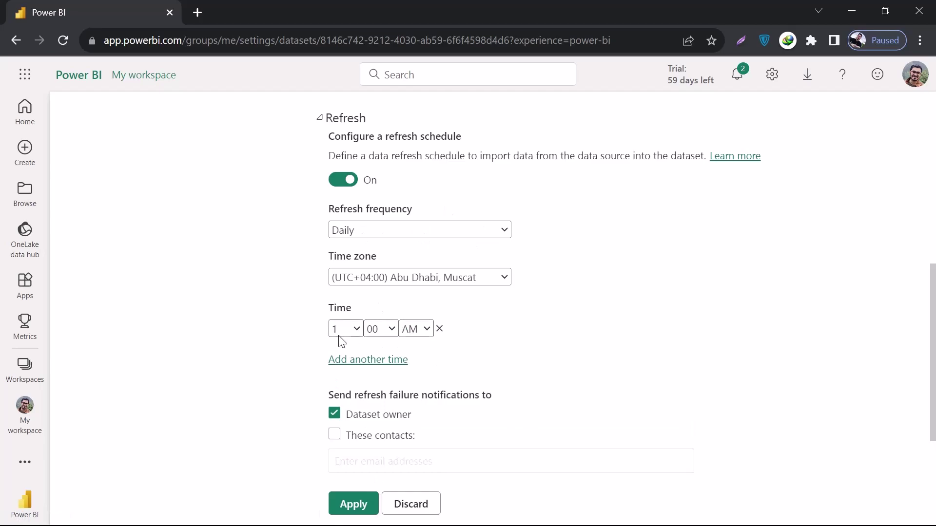
click(367, 360)
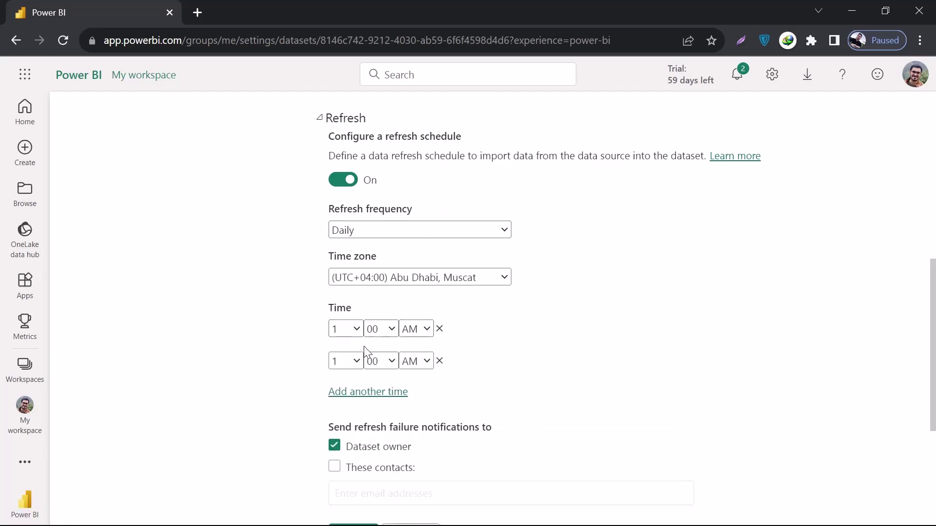
click(426, 330)
click(426, 360)
click(500, 353)
scroll(443, 413, down, 1)
scroll(442, 412, down, 3)
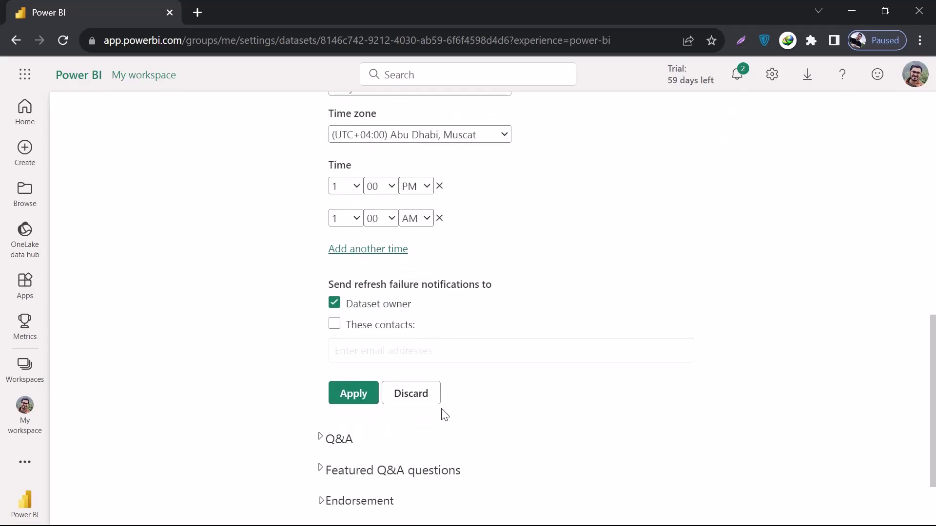
click(356, 385)
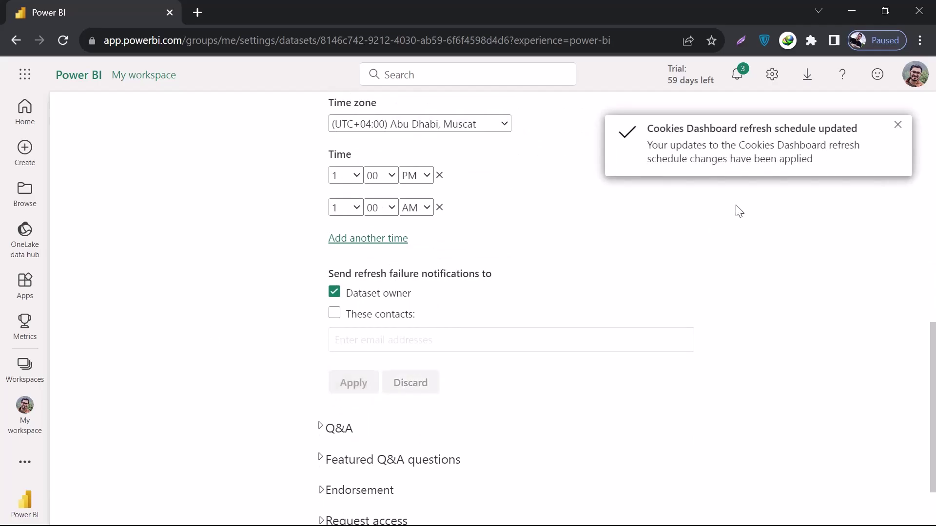
Leave the dataset settings for My workspace and open the Cookies Dashboard report.
scroll(302, 308, up, 10)
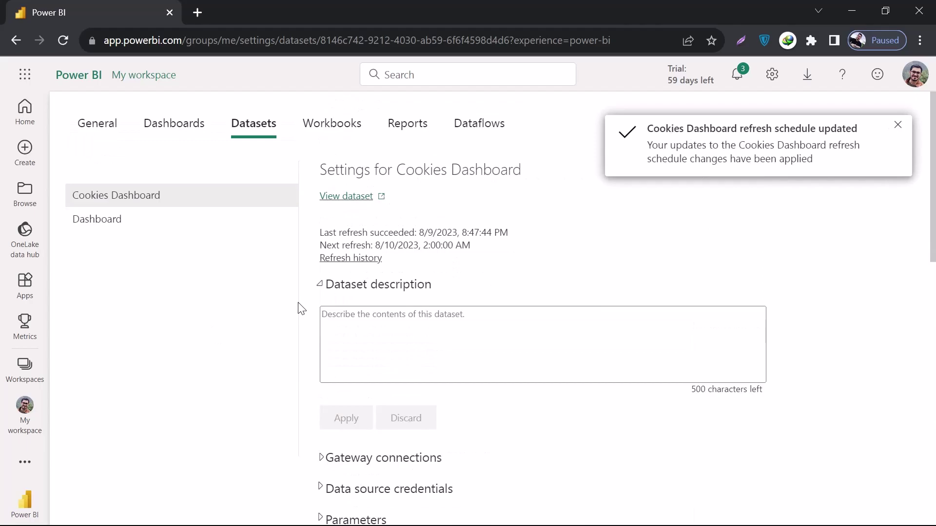
scroll(300, 308, down, 9)
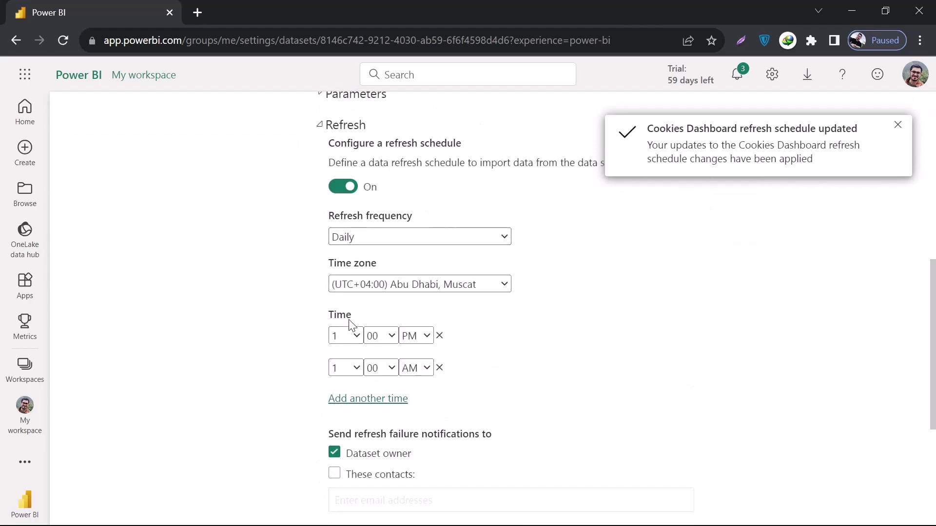
scroll(382, 315, up, 4)
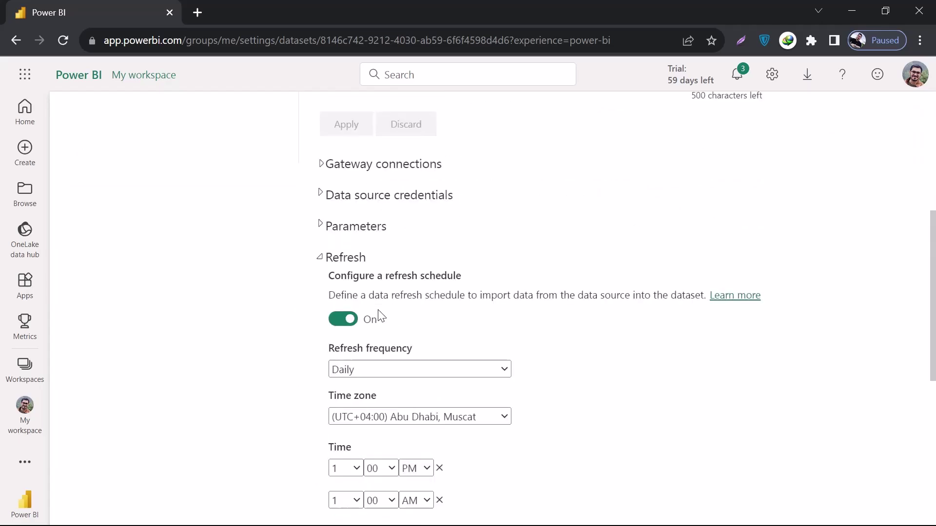
click(341, 301)
scroll(281, 319, up, 5)
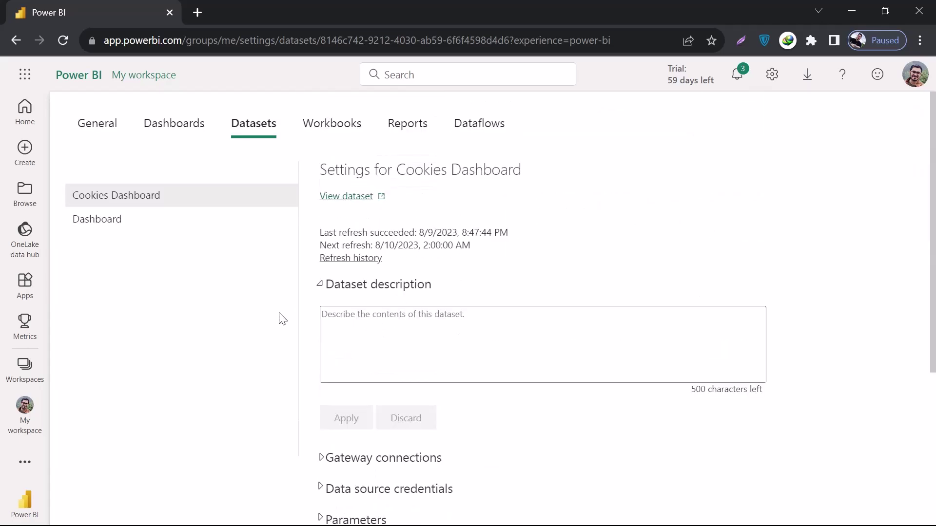
click(34, 411)
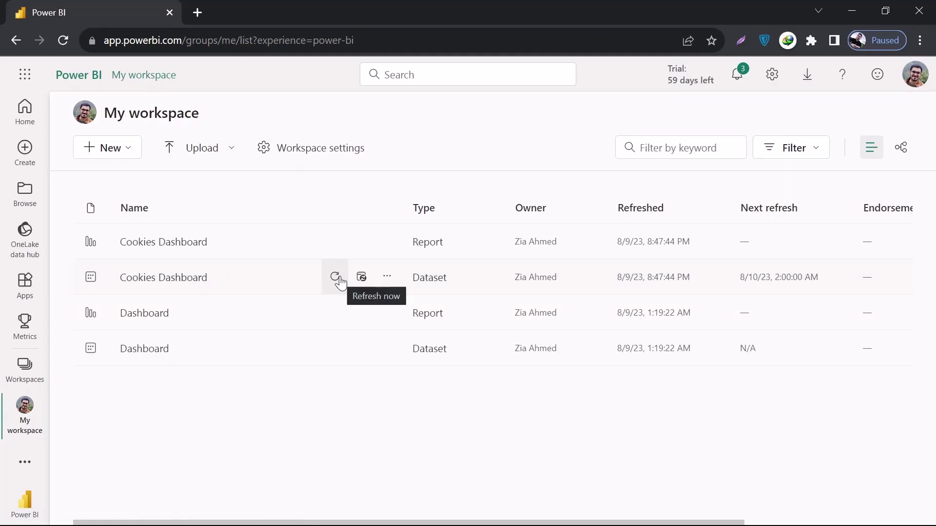
right_click(186, 250)
click(198, 255)
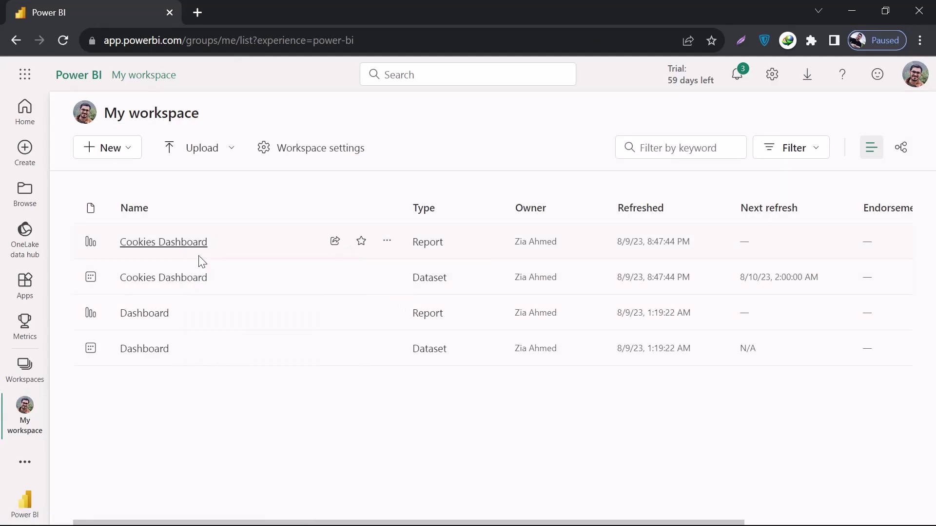
click(259, 6)
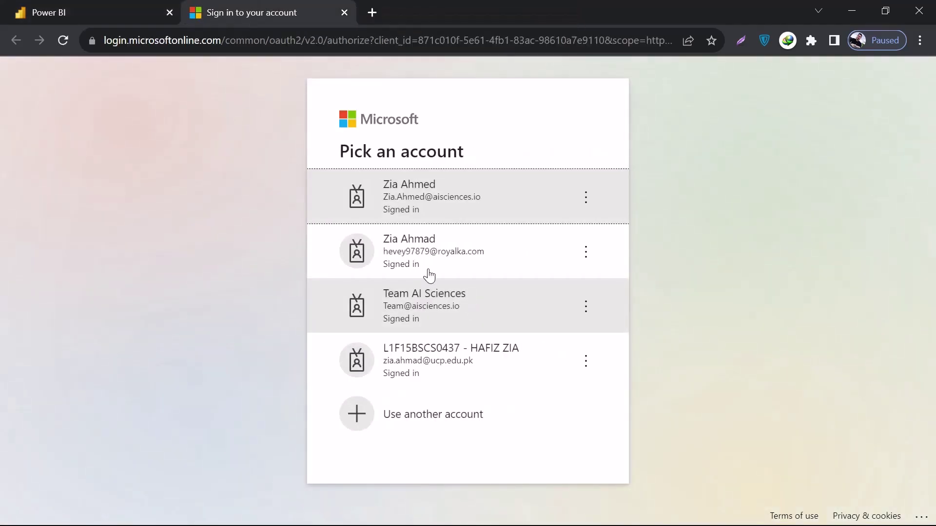
click(130, 7)
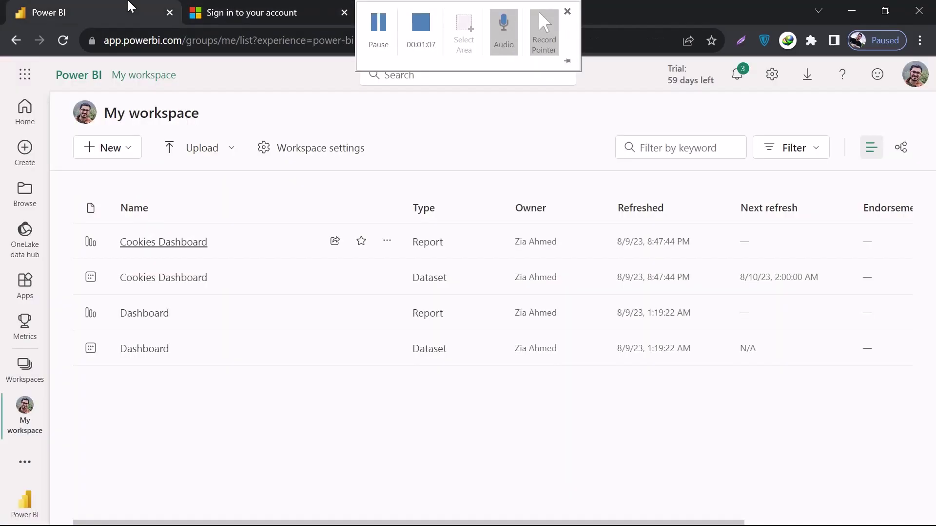
click(181, 248)
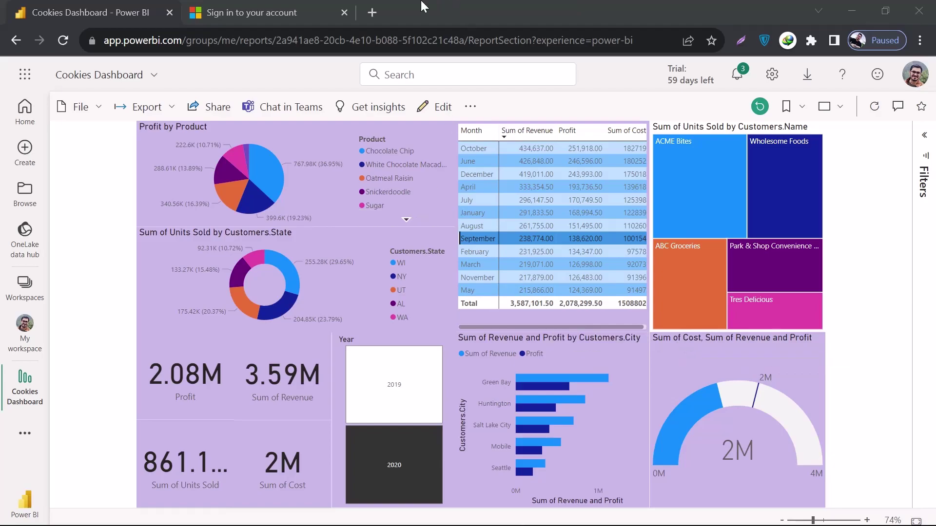
Switch to Cookie Data.xlsx in Excel and change the product in cell C2 of the Orders sheet to Chocolate.
key(alt+Tab)
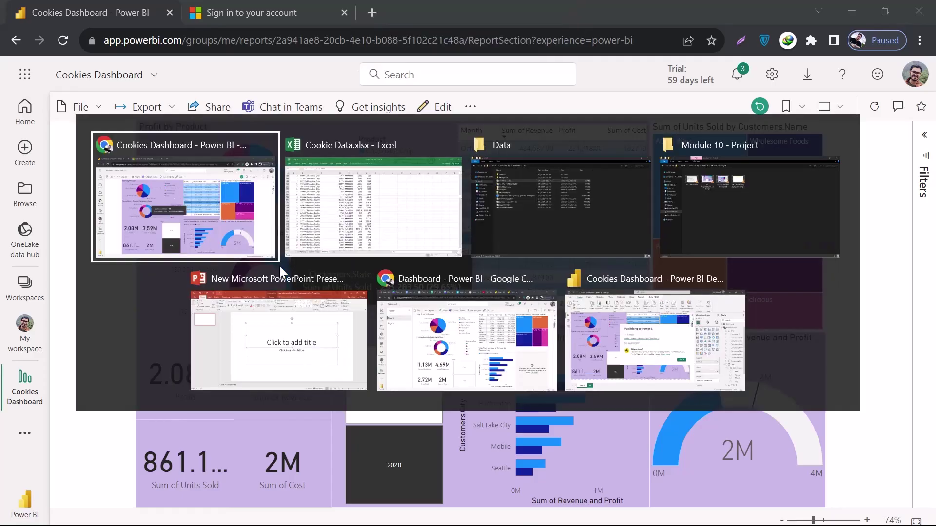
key(alt+Tab)
scroll(228, 189, up, 20)
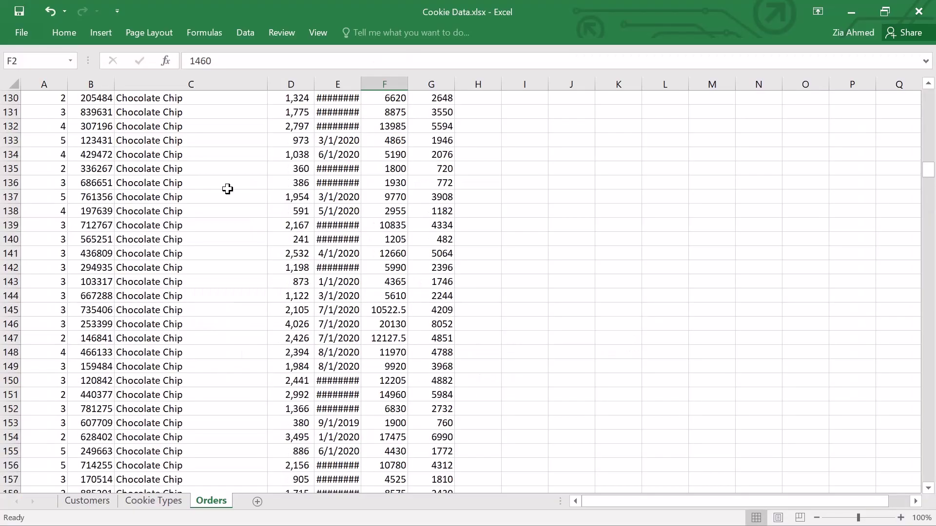
scroll(228, 189, up, 20)
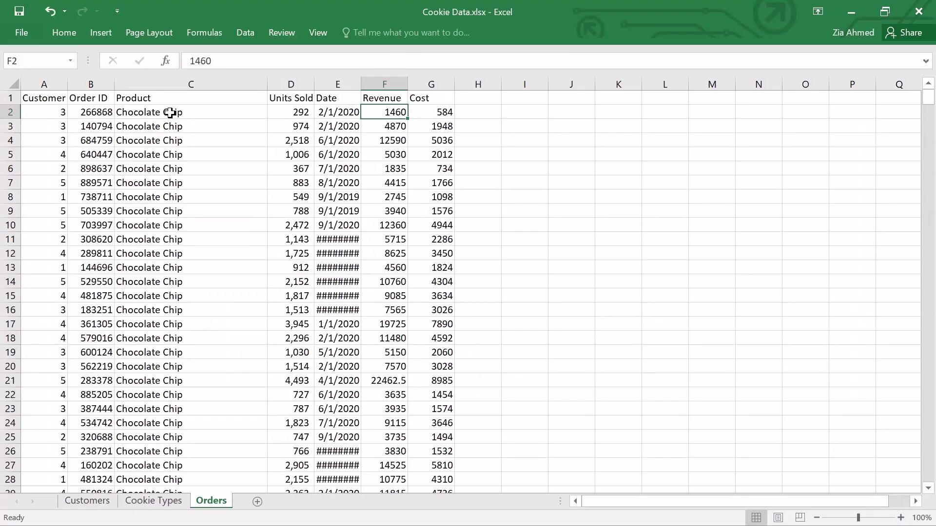
click(186, 115)
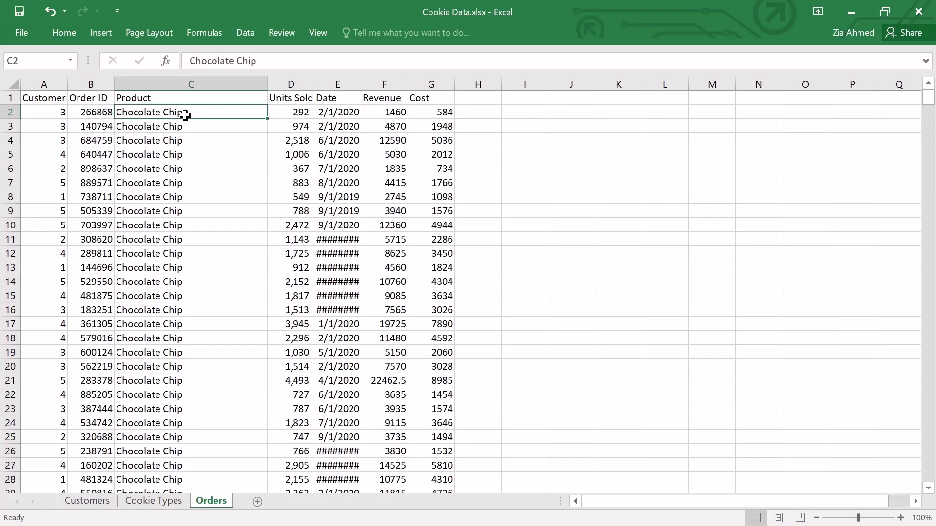
double_click(186, 115)
key(BackSpace)
key(BackSpace)
key(BackSpace)
key(BackSpace)
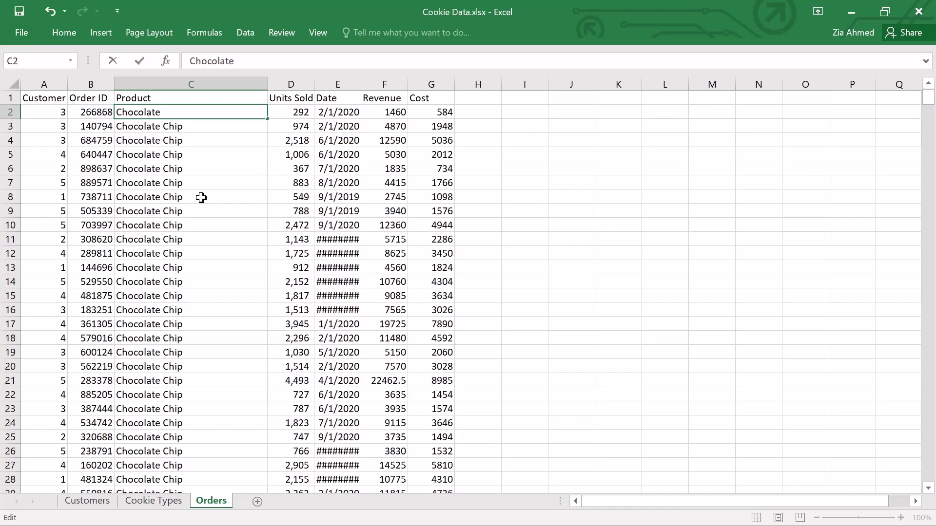
click(229, 128)
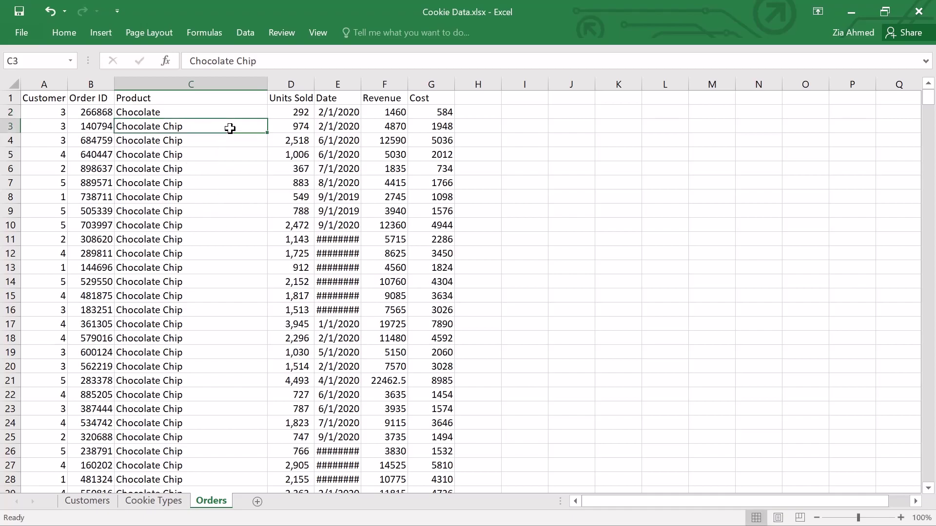
Fill the Chocolate product name from C2 down over all Chocolate Chip rows, through row 203.
click(261, 114)
mouse_move(267, 122)
mouse_down()
mouse_move(273, 242)
mouse_move(257, 453)
mouse_move(265, 524)
mouse_move(235, 61)
mouse_move(258, 94)
mouse_move(244, 60)
mouse_move(220, 49)
mouse_move(203, 165)
mouse_move(215, 51)
mouse_move(224, 439)
mouse_move(243, 302)
mouse_move(246, 119)
mouse_move(211, 244)
mouse_move(236, 79)
mouse_move(229, 39)
mouse_move(216, 28)
mouse_move(195, 242)
mouse_move(224, 201)
mouse_up()
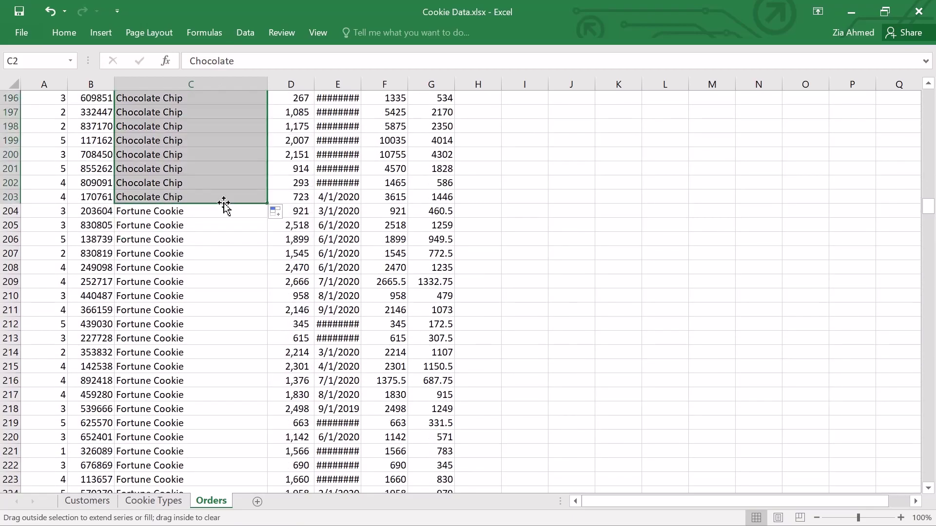
click(178, 181)
scroll(175, 207, up, 9)
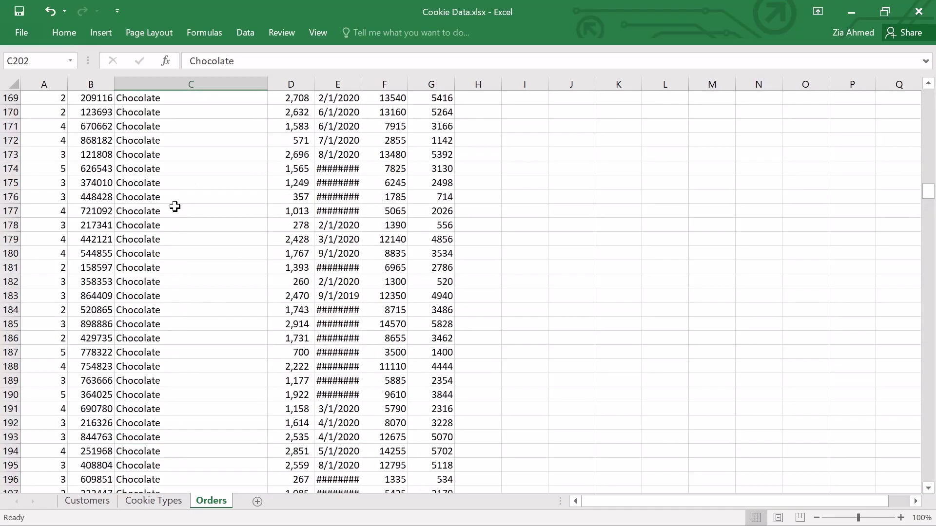
Switch back to the Cookies Dashboard report in the browser and refresh its visuals.
key(alt+Tab)
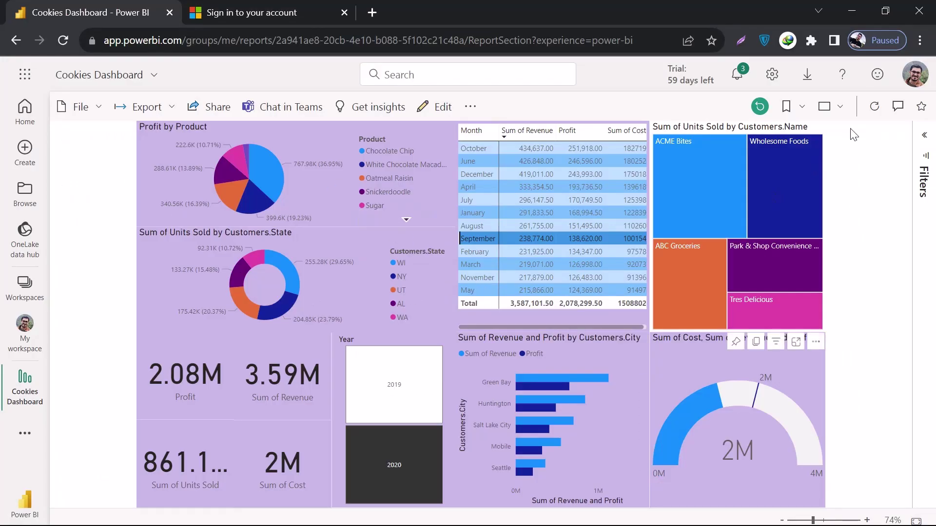
click(875, 108)
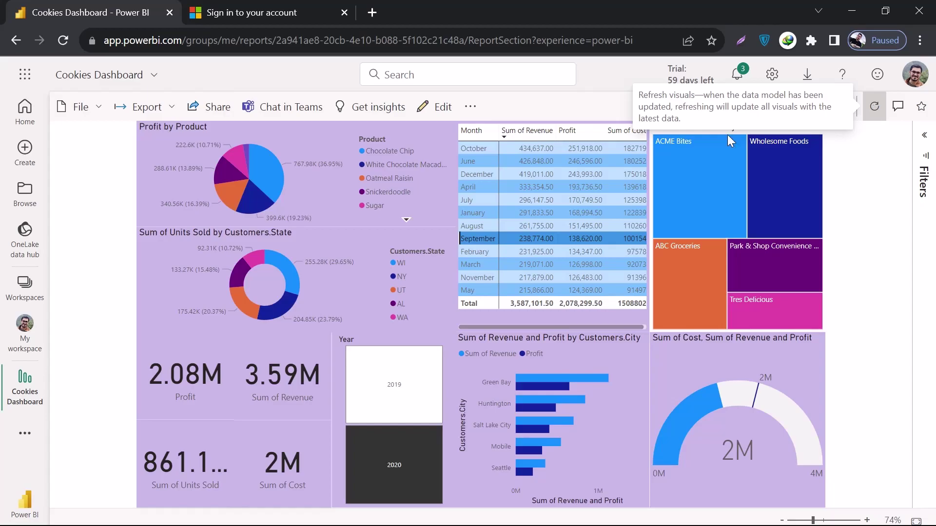
mouse_move(378, 36)
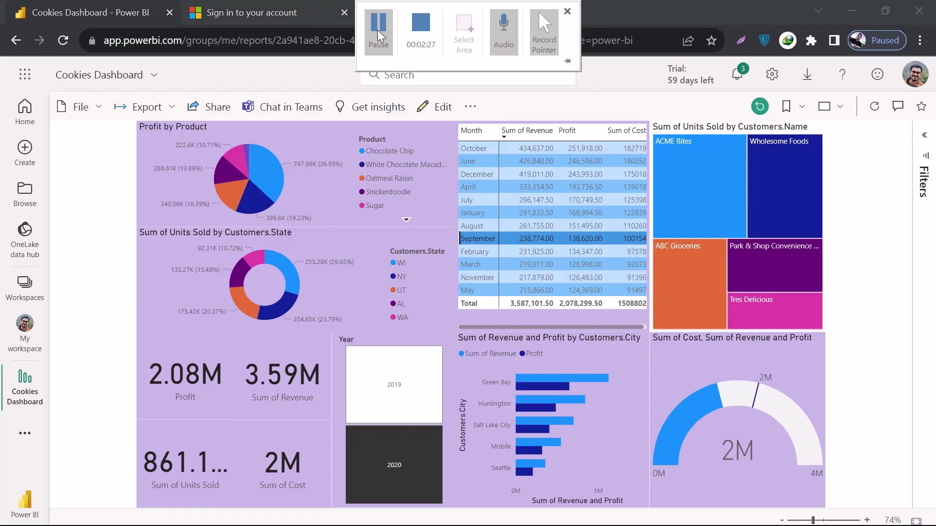
Go back to My workspace and refresh the Cookies Dashboard dataset on demand.
click(27, 336)
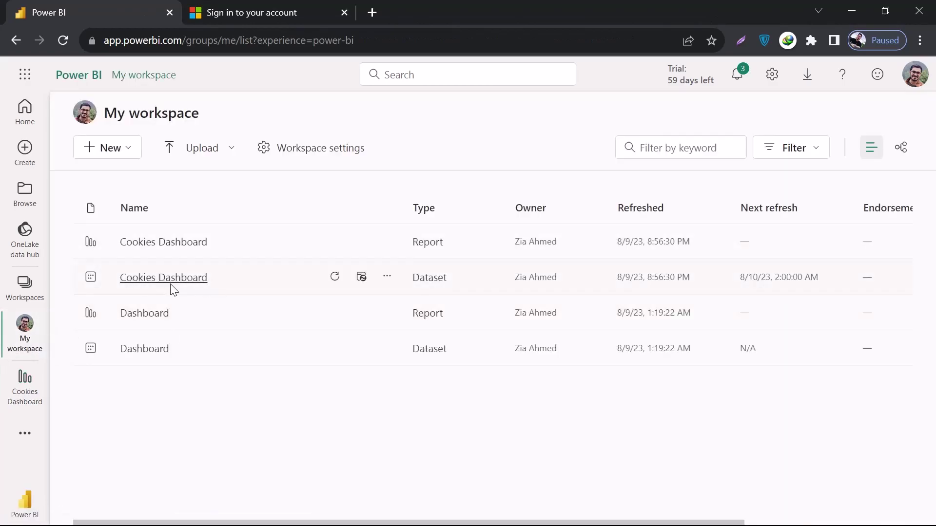
click(336, 279)
click(702, 283)
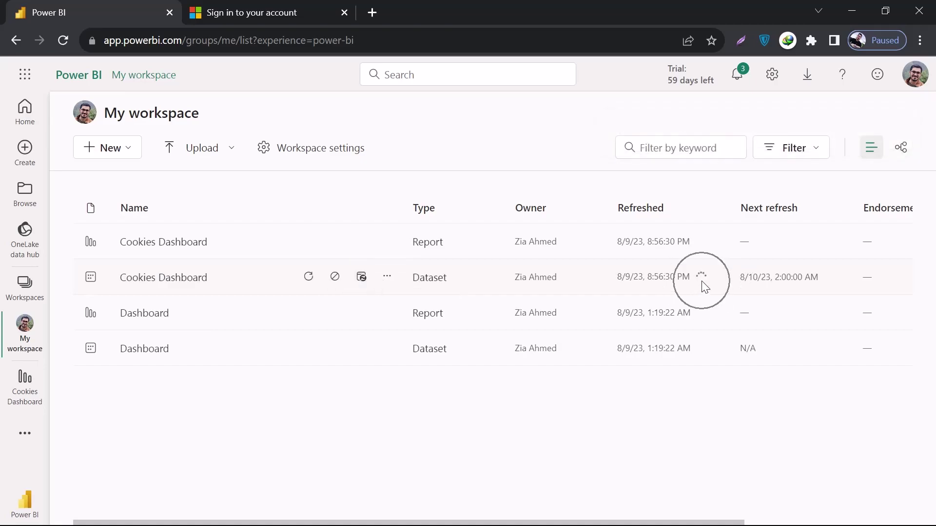
click(702, 280)
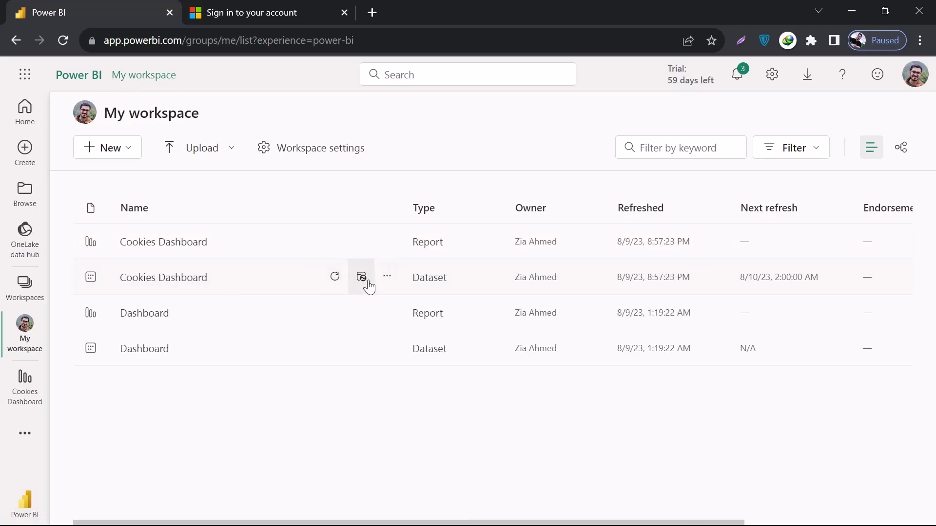
Reopen the Cookies Dashboard report, switch the Year slicer to 2019 and back to 2020, and inspect the Chocolate slice of Profit by Product.
click(213, 247)
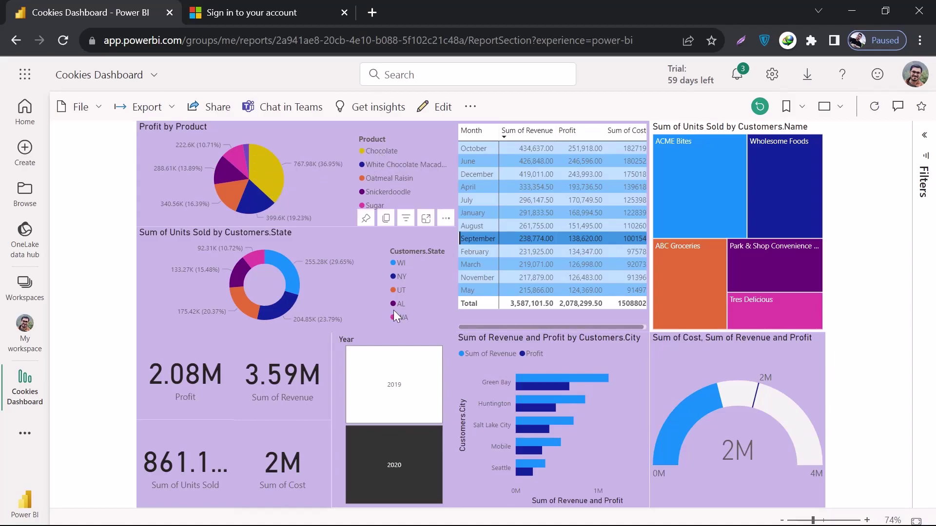
click(398, 383)
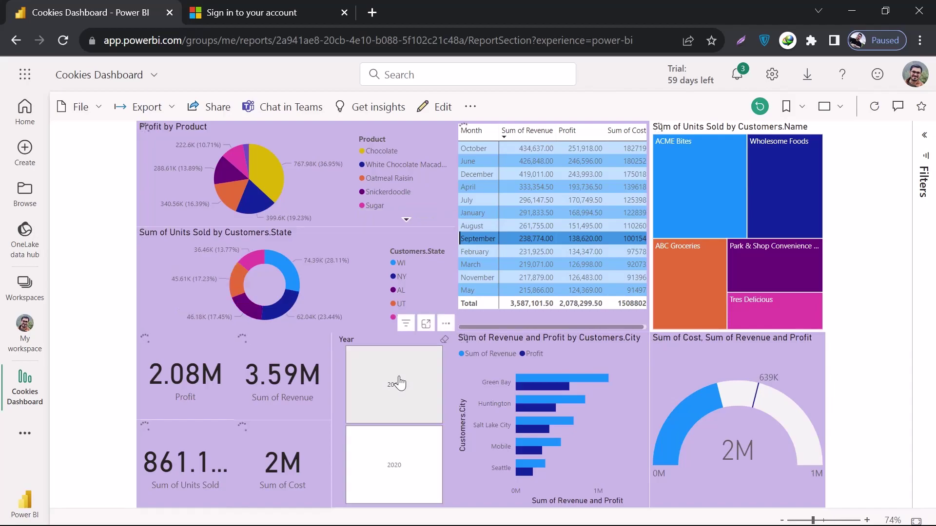
click(398, 465)
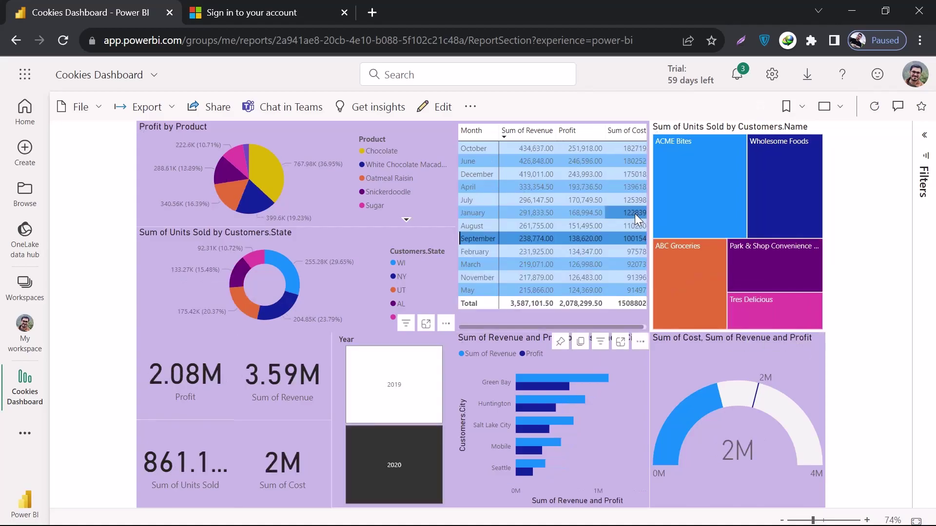
mouse_move(264, 170)
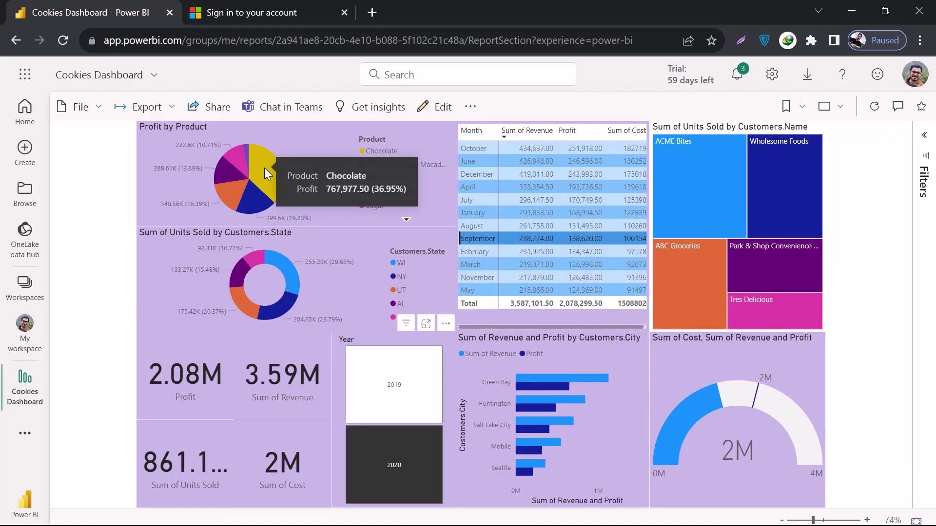